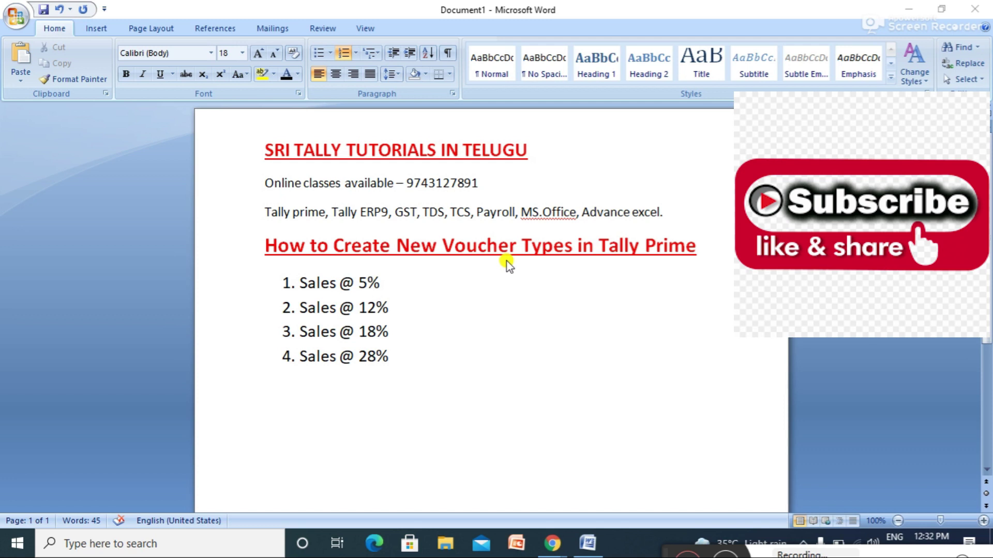
Switch from the document to the desktop, launch TallyPrime and continue in Educational Mode.
{"action": "key", "text": "super+d"}
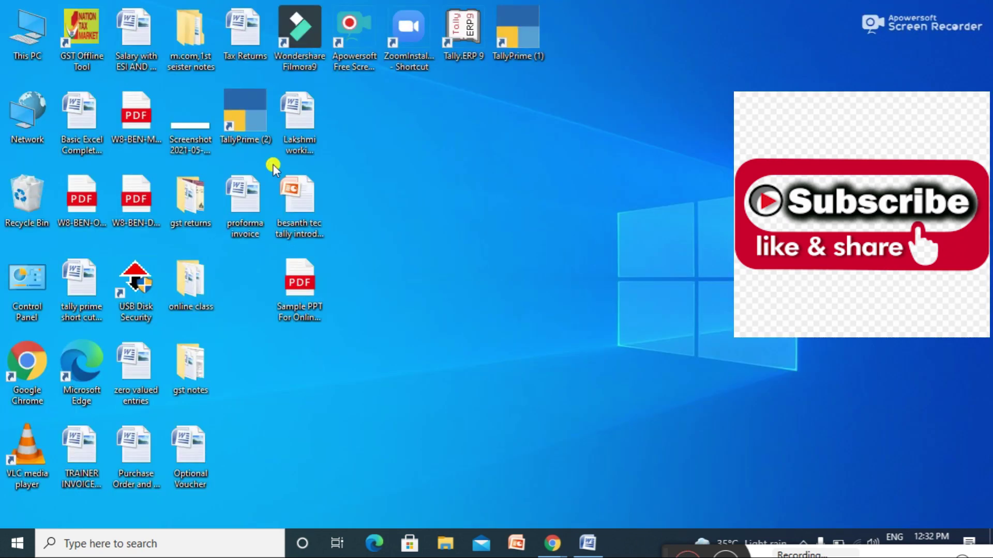
{"action": "left_click", "coordinate": [252, 130]}
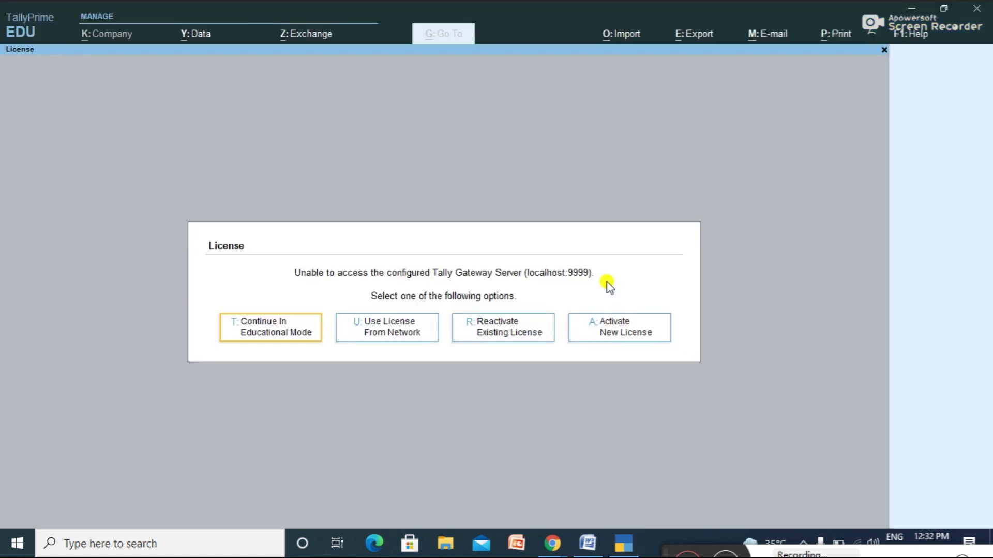
{"action": "left_click", "coordinate": [313, 337]}
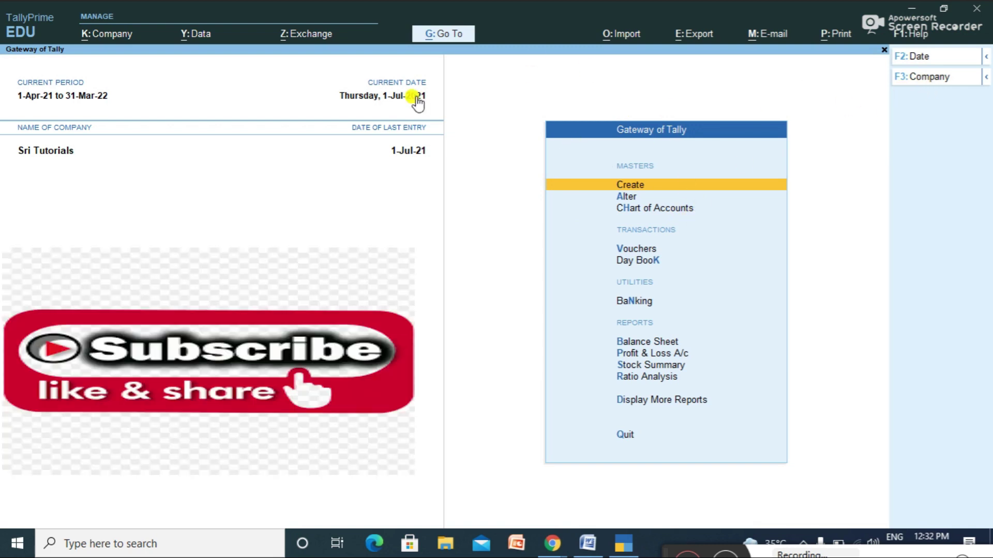
Open the list of existing voucher types for alteration.
{"action": "left_click", "coordinate": [629, 196]}
{"action": "key", "text": "Down"}
{"action": "key", "text": "Down"}
{"action": "key", "text": "Down"}
{"action": "key", "text": "Down"}
{"action": "key", "text": "Down"}
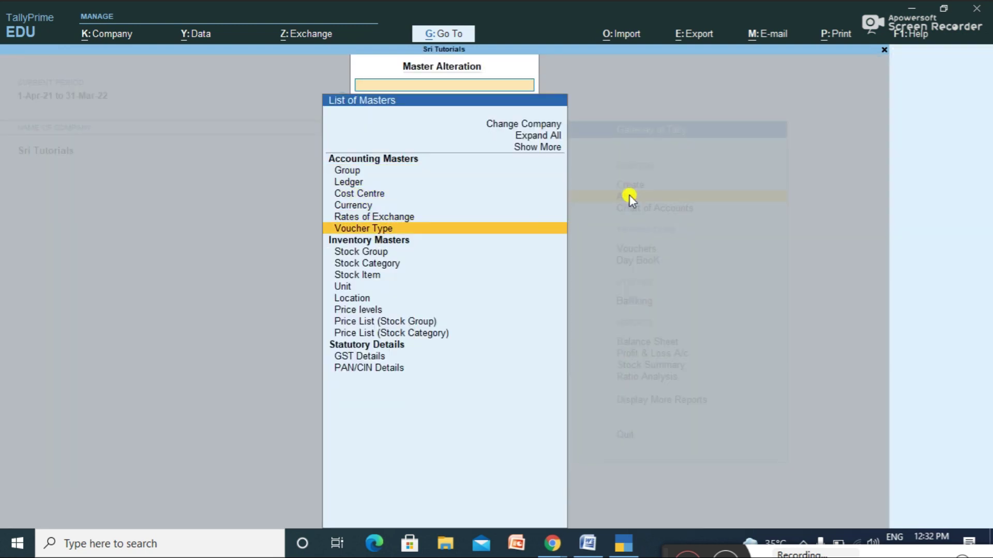
{"action": "key", "text": "Return"}
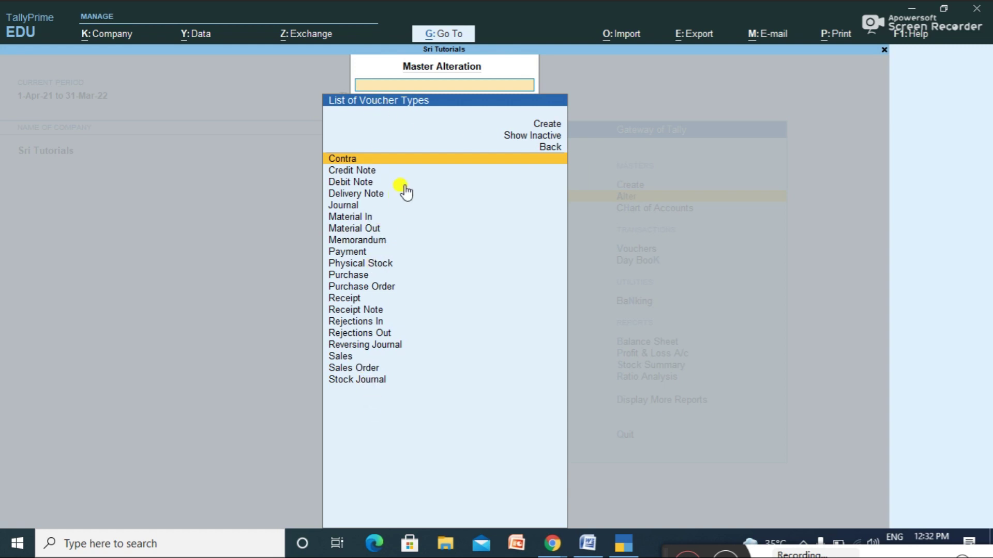
Look through the existing voucher types from Contra down to Reversing Journal, and return to the Gateway of Tally.
{"action": "key", "text": "Down"}
{"action": "key", "text": "Down"}
{"action": "key", "text": "Down"}
{"action": "key", "text": "Down"}
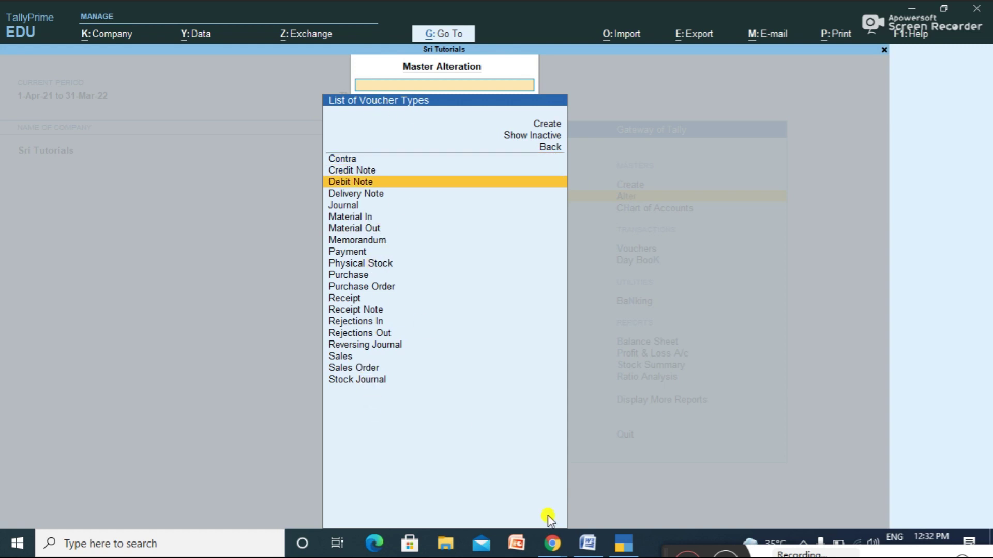
{"action": "key", "text": "Down"}
{"action": "key", "text": "Down"}
{"action": "key", "text": "Down"}
{"action": "key", "text": "Down"}
{"action": "key", "text": "Down"}
{"action": "key", "text": "Down"}
{"action": "key", "text": "Down"}
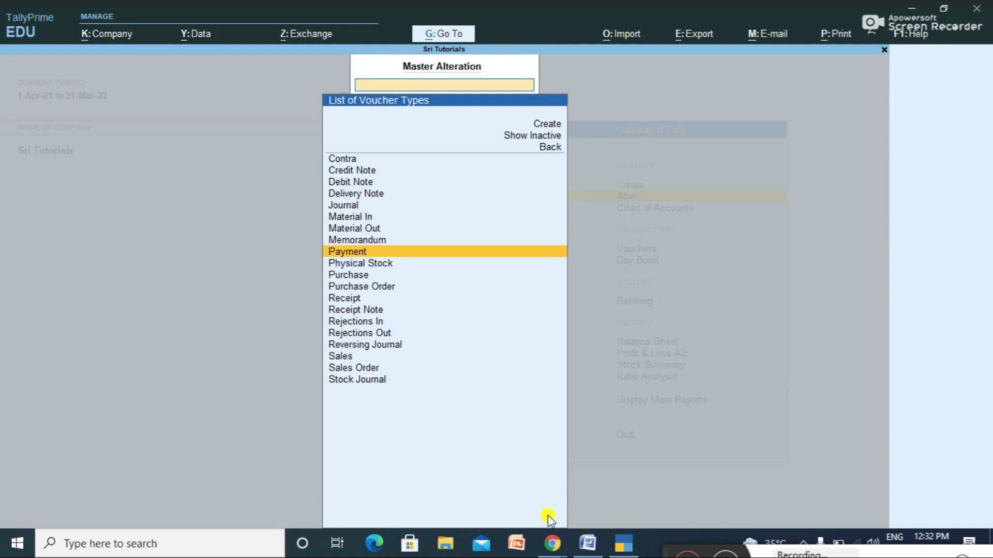
{"action": "key", "text": "Down"}
{"action": "key", "text": "Down"}
{"action": "key", "text": "Down"}
{"action": "key", "text": "Down"}
{"action": "key", "text": "Down"}
{"action": "key", "text": "Down"}
{"action": "key", "text": "Down"}
{"action": "key", "text": "Down"}
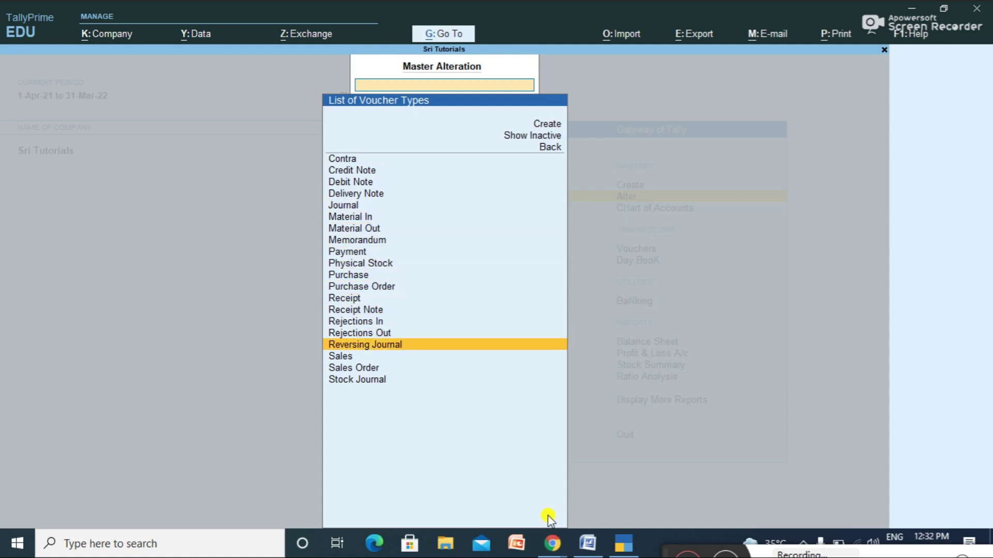
{"action": "key", "text": "Escape"}
{"action": "key", "text": "Escape"}
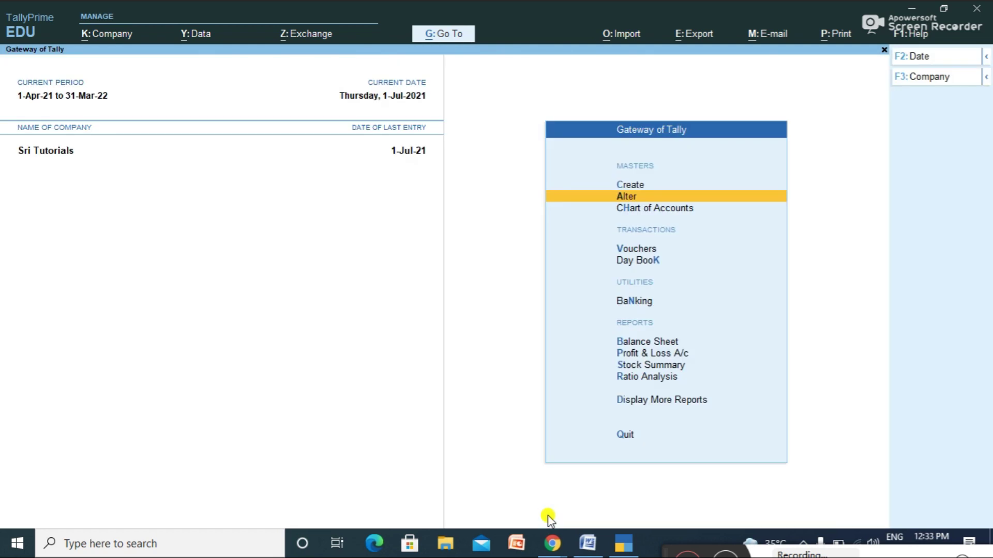
Start creating a new voucher type master and name it Sales @5%, leaving the alias empty.
{"action": "key", "text": "Up"}
{"action": "key", "text": "Return"}
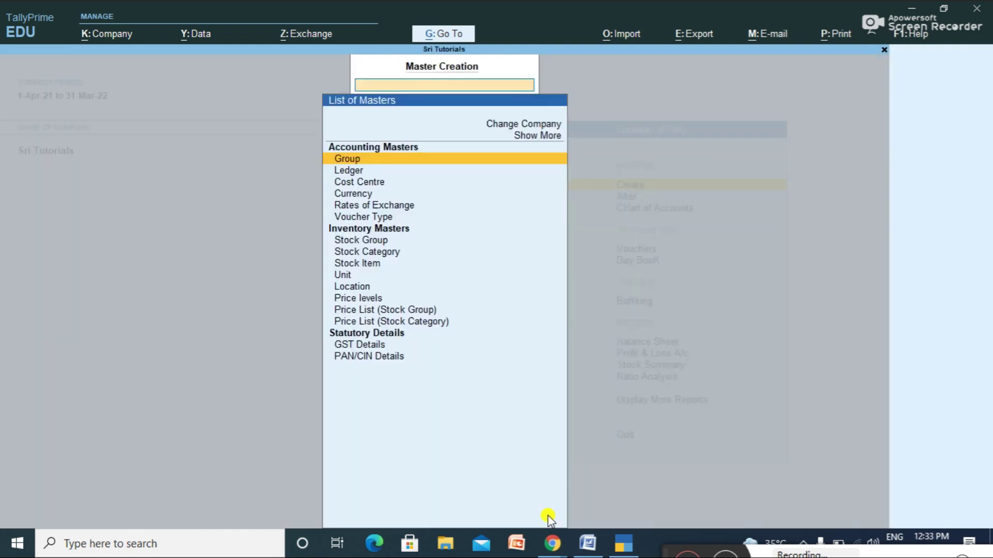
{"action": "key", "text": "Down"}
{"action": "key", "text": "Down"}
{"action": "key", "text": "Down"}
{"action": "key", "text": "Down"}
{"action": "key", "text": "Down"}
{"action": "key", "text": "Return"}
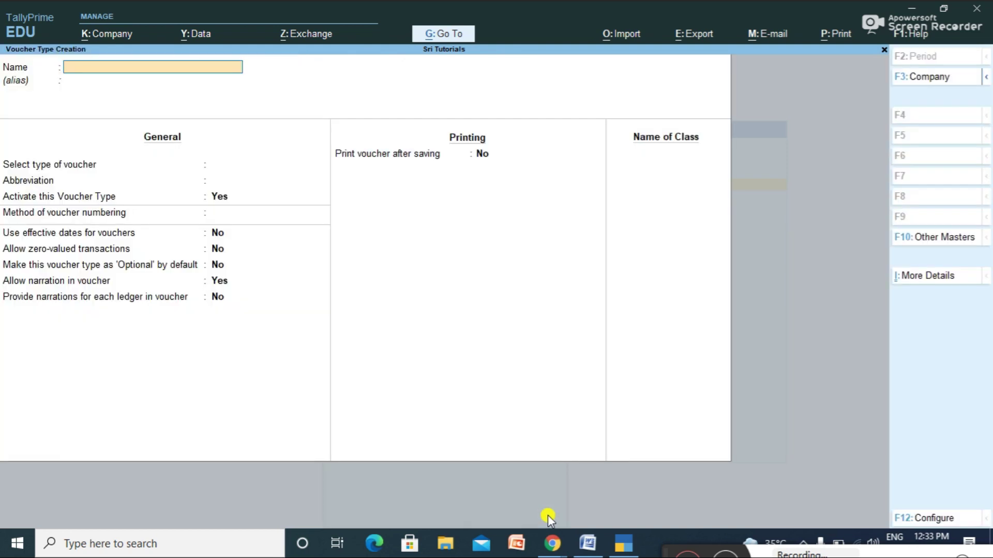
{"action": "type", "text": "Sales @5%"}
{"action": "key", "text": "Return"}
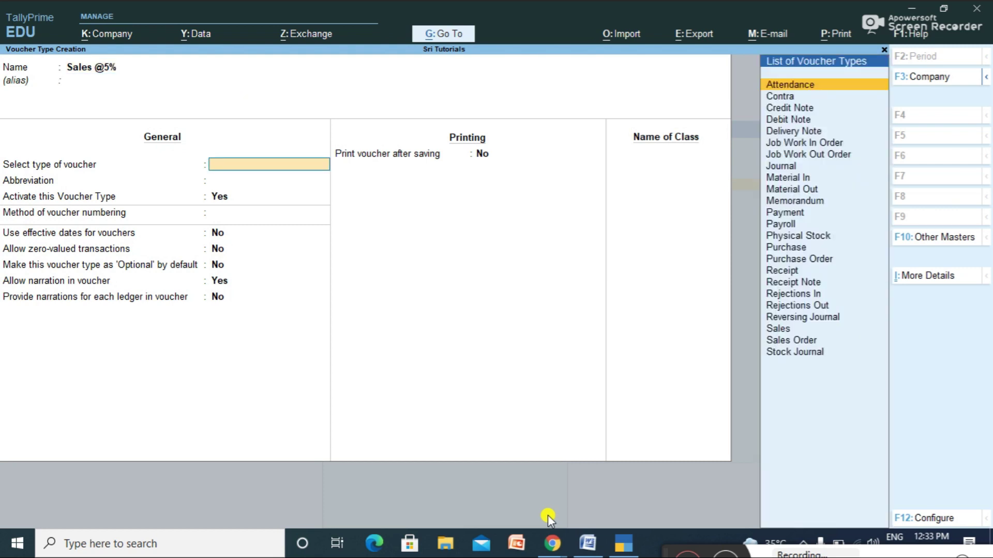
Base the Sales @5% voucher type on Sales, keeping the abbreviation Sale and the voucher type activated.
{"action": "type", "text": "Sa"}
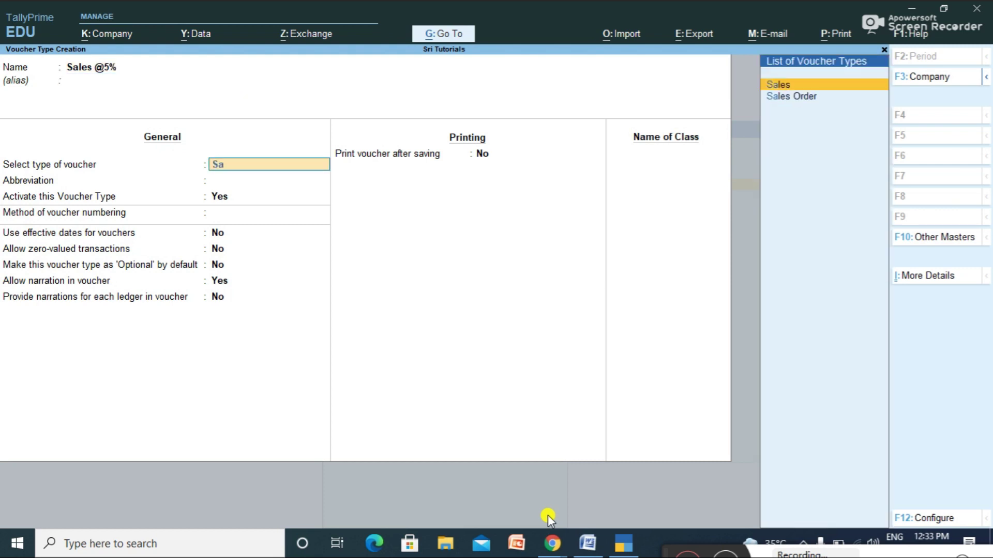
{"action": "key", "text": "Return"}
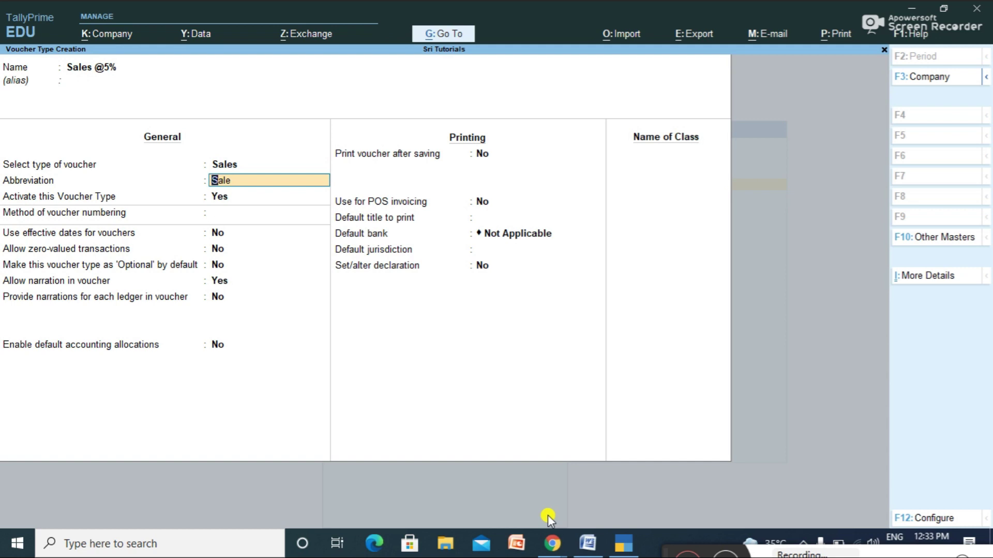
{"action": "key", "text": "Return"}
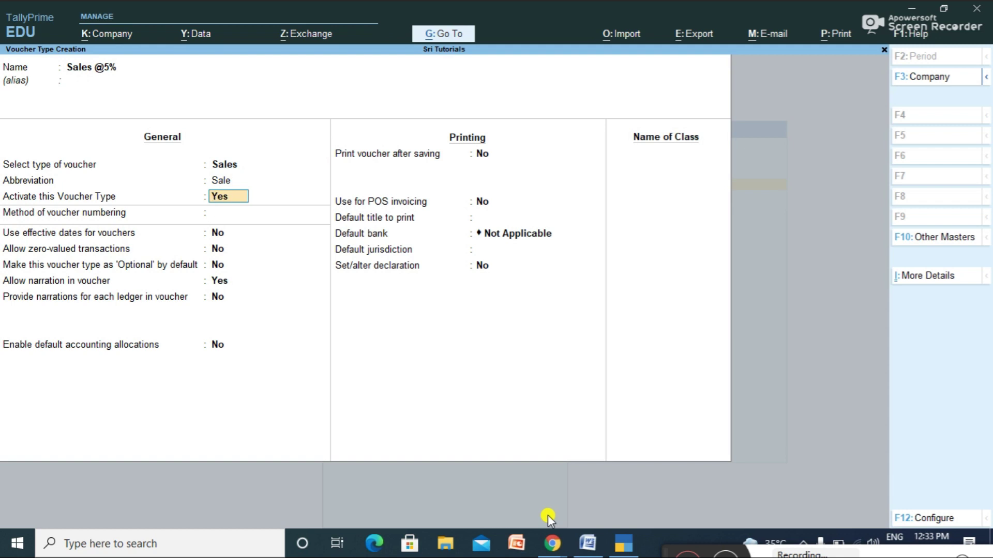
{"action": "key", "text": "Return"}
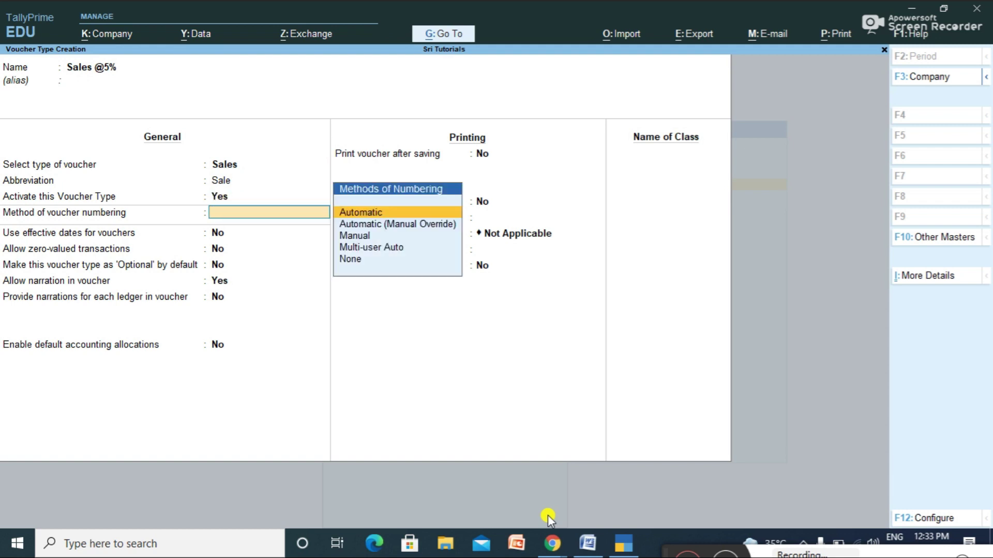
Set the voucher numbering method of Sales @5% to Manual, with duplicate prevention left at No.
{"action": "key", "text": "Down"}
{"action": "key", "text": "Down"}
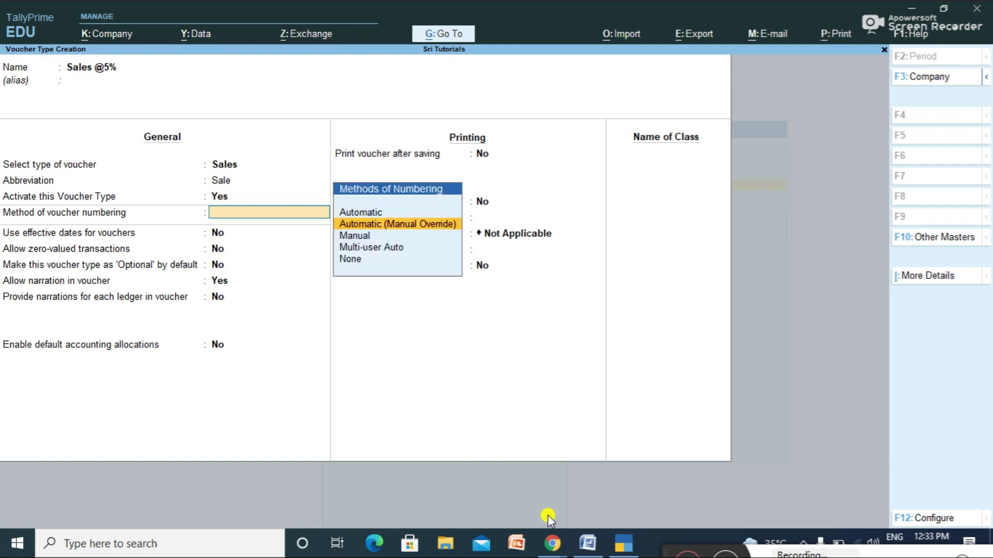
{"action": "key", "text": "Return"}
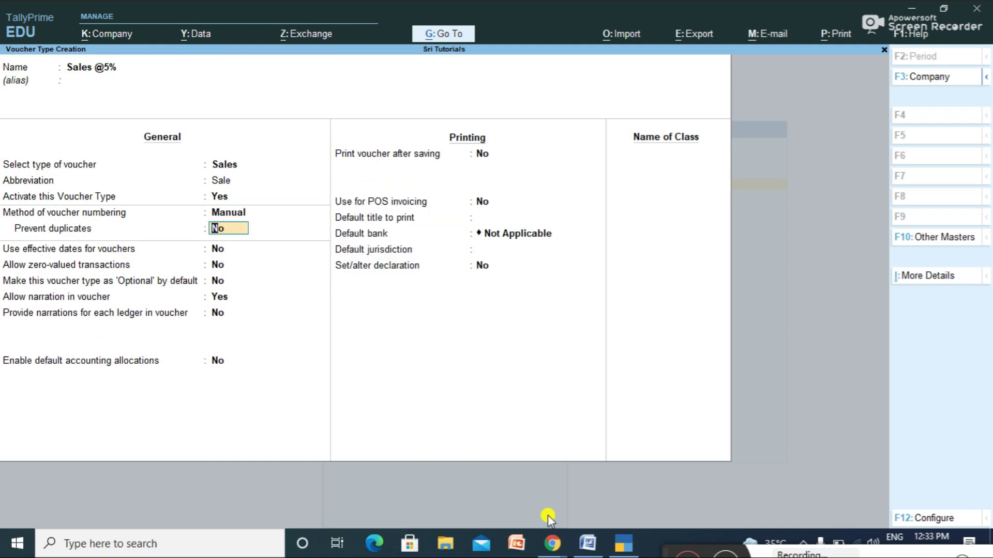
{"action": "key", "text": "Return"}
{"action": "key", "text": "Return"}
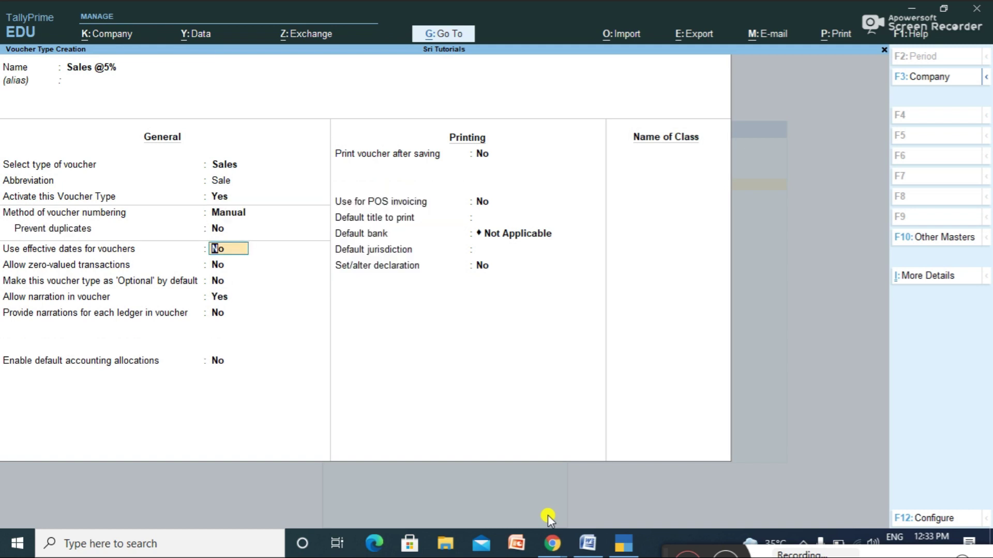
Accept the remaining default general and printing options for Sales @5% and save the voucher type.
{"action": "key", "text": "Return"}
{"action": "key", "text": "Return"}
{"action": "key", "text": "Return"}
{"action": "key", "text": "Return"}
{"action": "key", "text": "Return"}
{"action": "key", "text": "Return"}
{"action": "key", "text": "Return"}
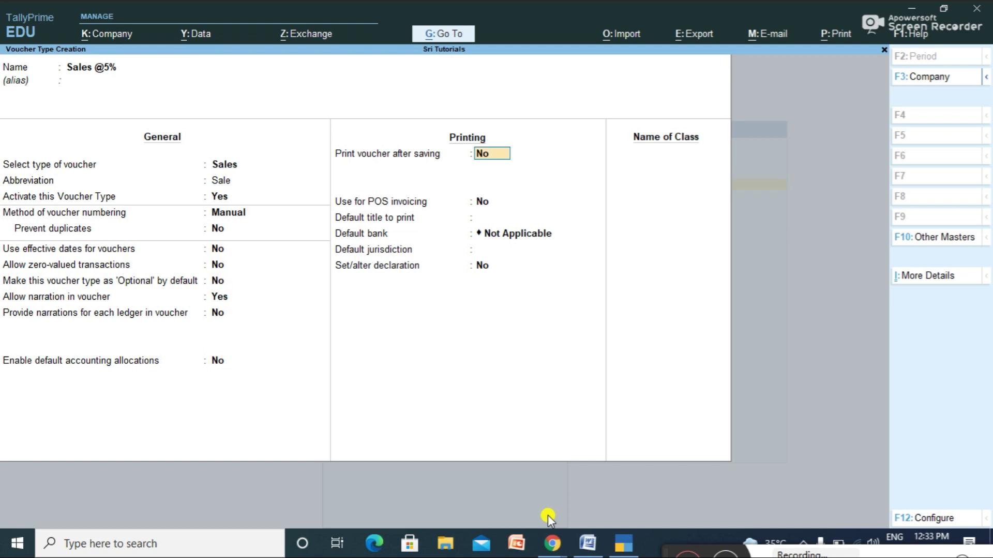
{"action": "key", "text": "Return"}
{"action": "key", "text": "Return"}
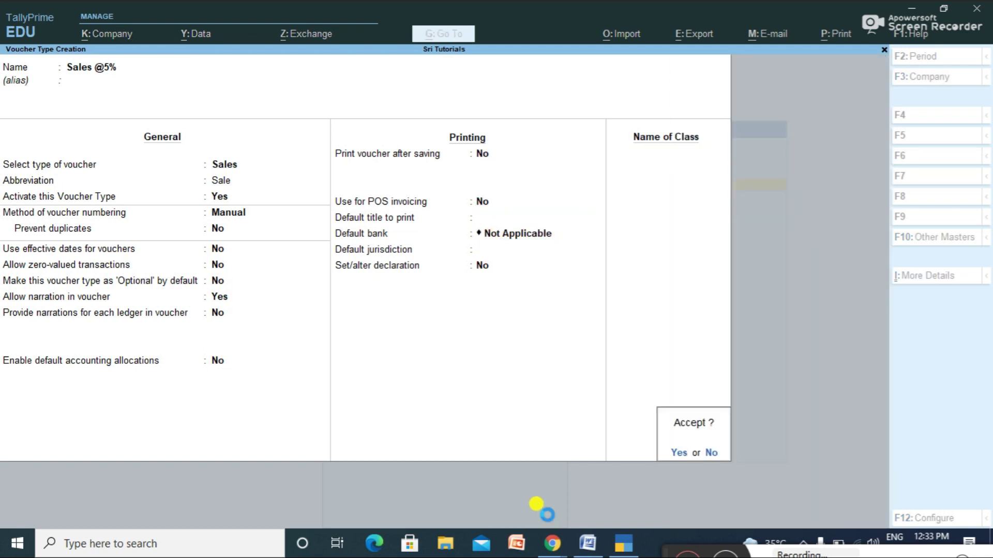
{"action": "key", "text": "Return"}
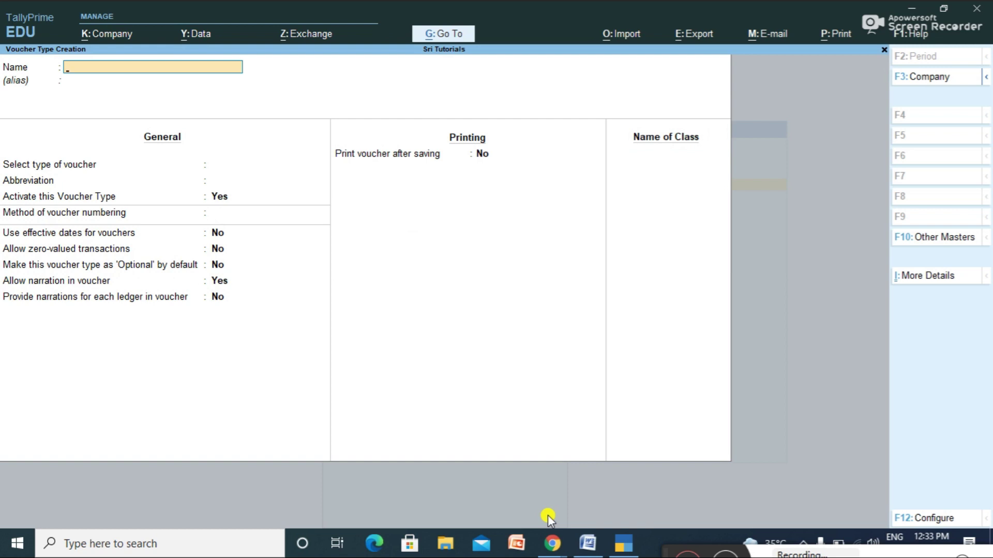
{"action": "type", "text": "Sales @12%"}
{"action": "key", "text": "Return"}
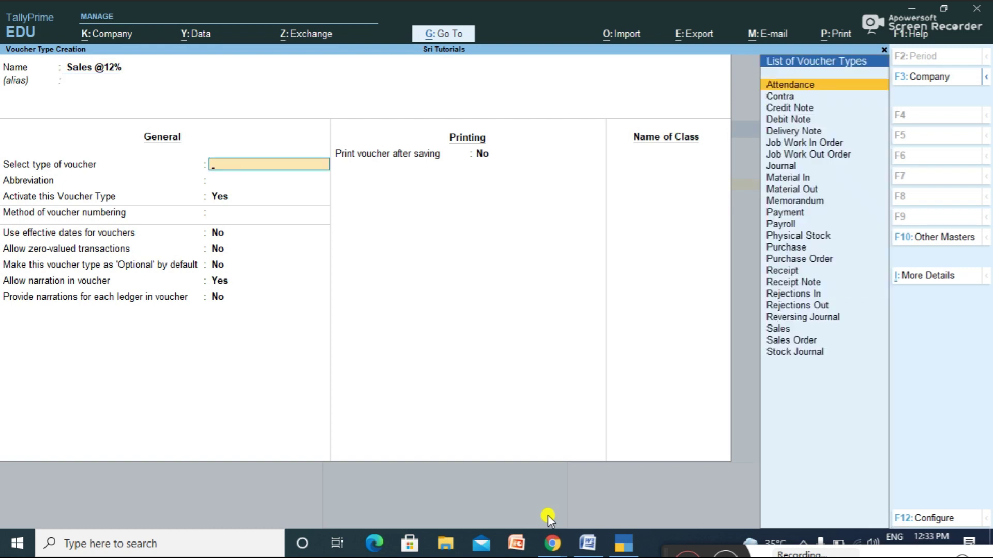
{"action": "type", "text": "Sales"}
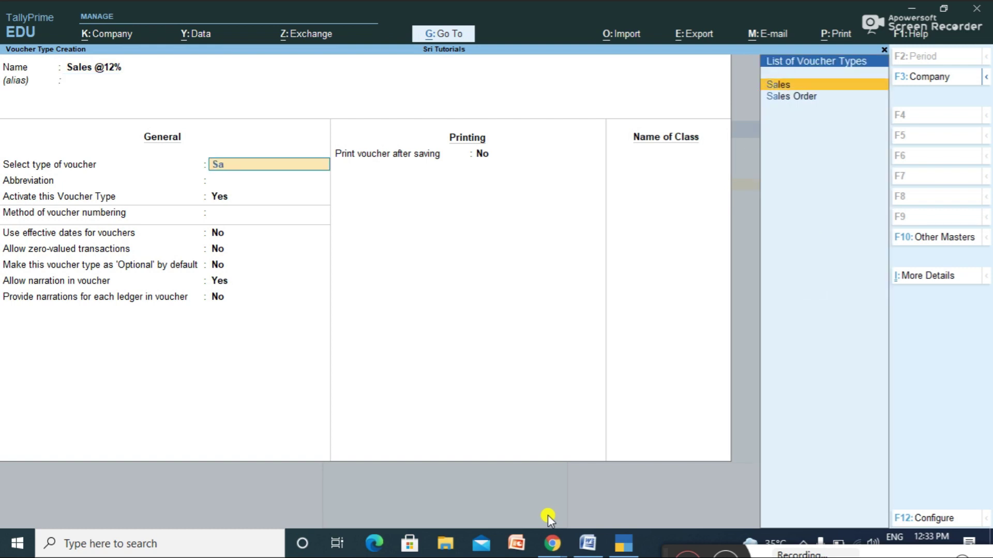
{"action": "key", "text": "Return"}
{"action": "key", "text": "Return"}
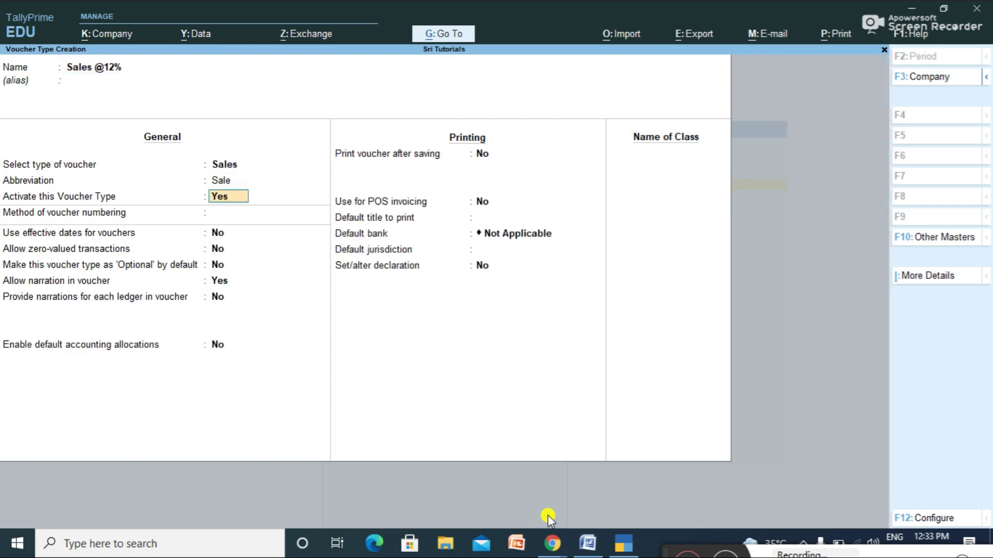
{"action": "key", "text": "Return"}
{"action": "key", "text": "Return"}
{"action": "key", "text": "ctrl"}
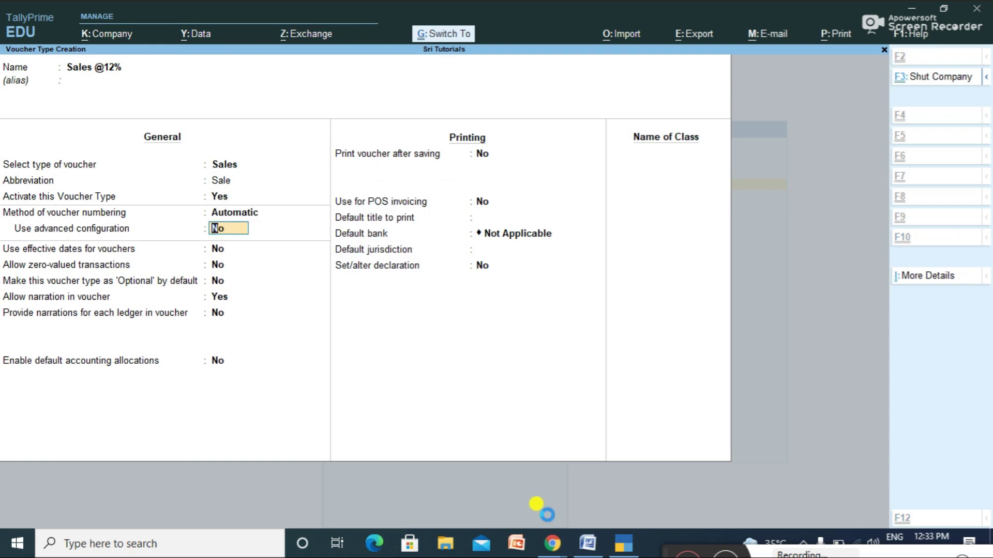
{"action": "key", "text": "ctrl+a"}
Name the next new voucher type Purchase @5% and base it on the Purchase voucher type.
{"action": "type", "text": "Purchase @5%"}
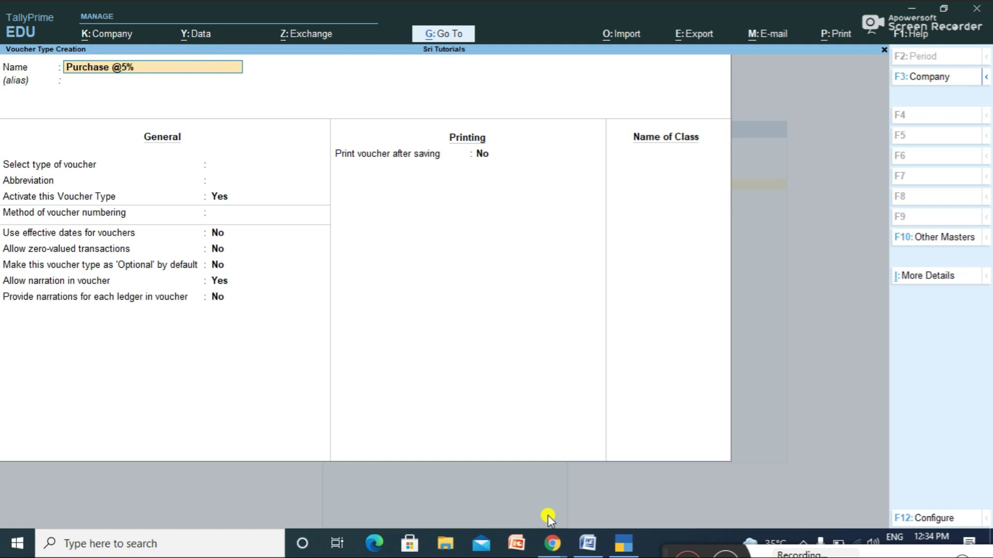
{"action": "key", "text": "Return"}
{"action": "key", "text": "Return"}
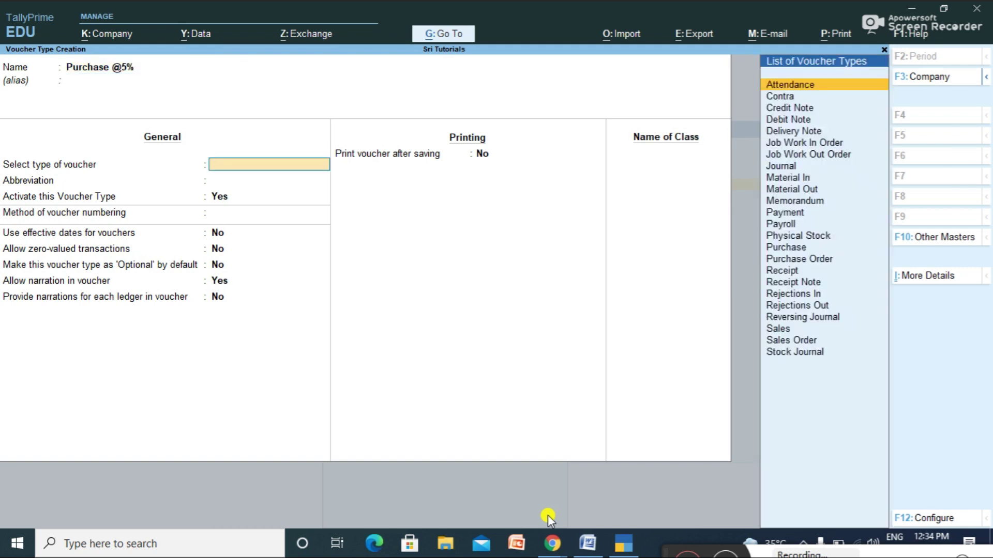
{"action": "key", "text": "Down"}
{"action": "key", "text": "Down"}
{"action": "type", "text": "P"}
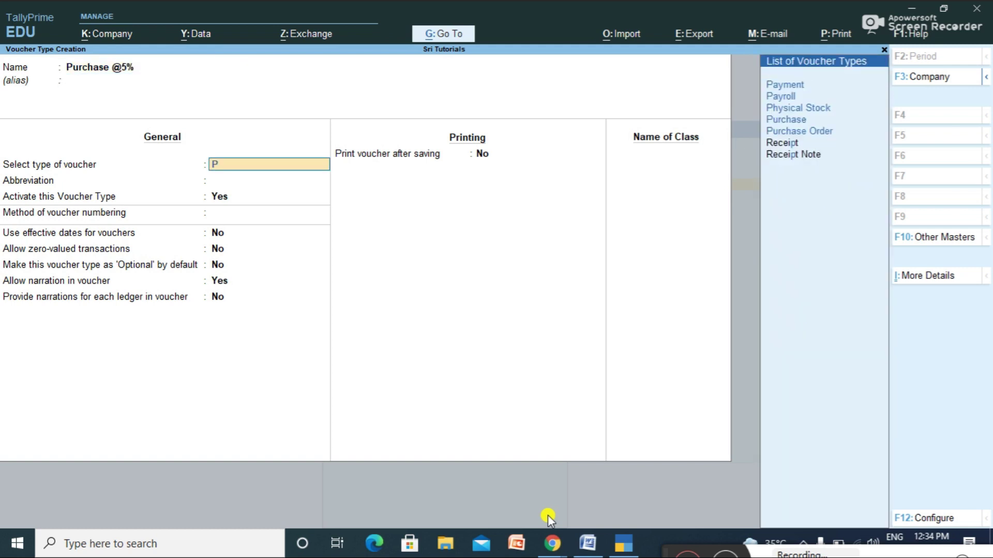
{"action": "key", "text": "Down"}
{"action": "key", "text": "Down"}
{"action": "key", "text": "Down"}
{"action": "key", "text": "Return"}
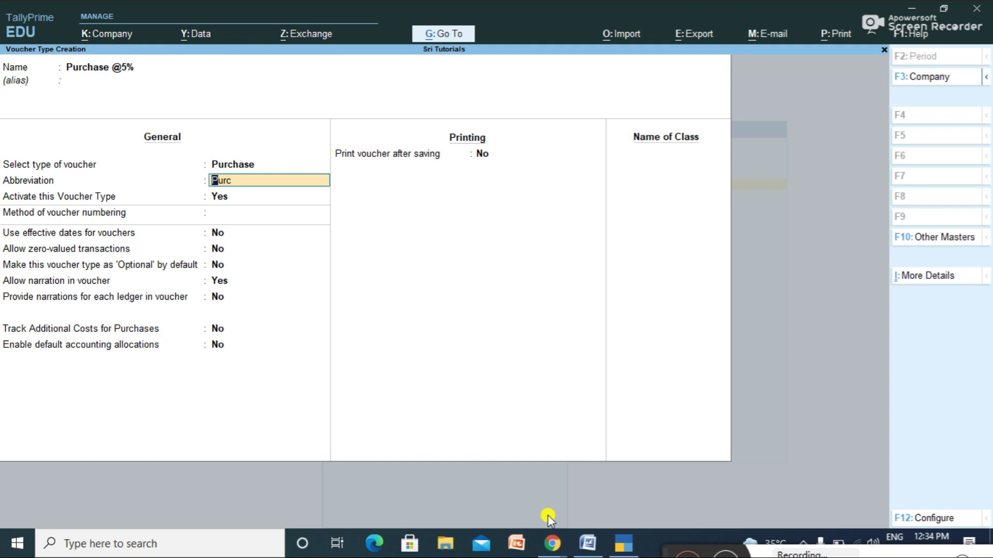
Set the voucher numbering of Purchase @5% to Manual, keep the other defaults and save the voucher type.
{"action": "key", "text": "Return"}
{"action": "key", "text": "Return"}
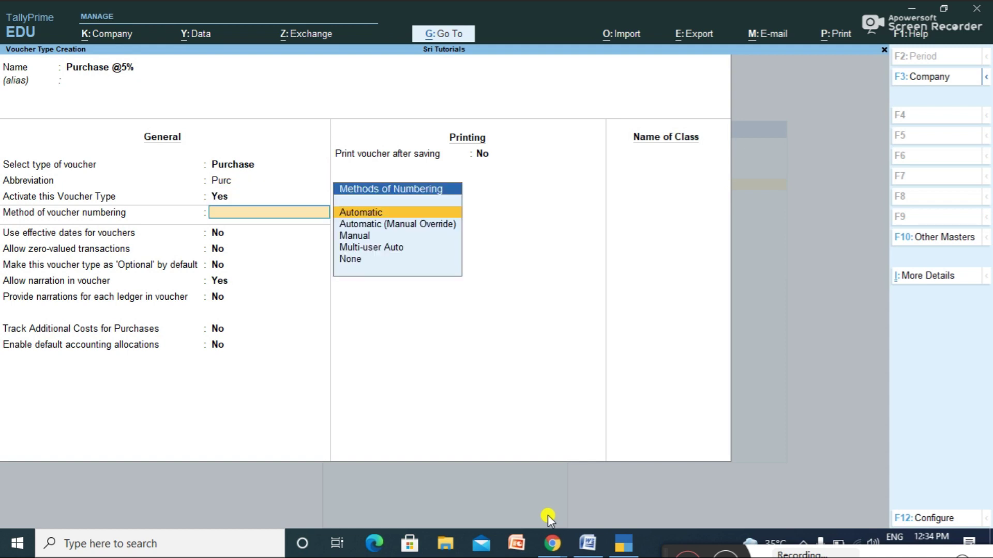
{"action": "key", "text": "Down"}
{"action": "key", "text": "Down"}
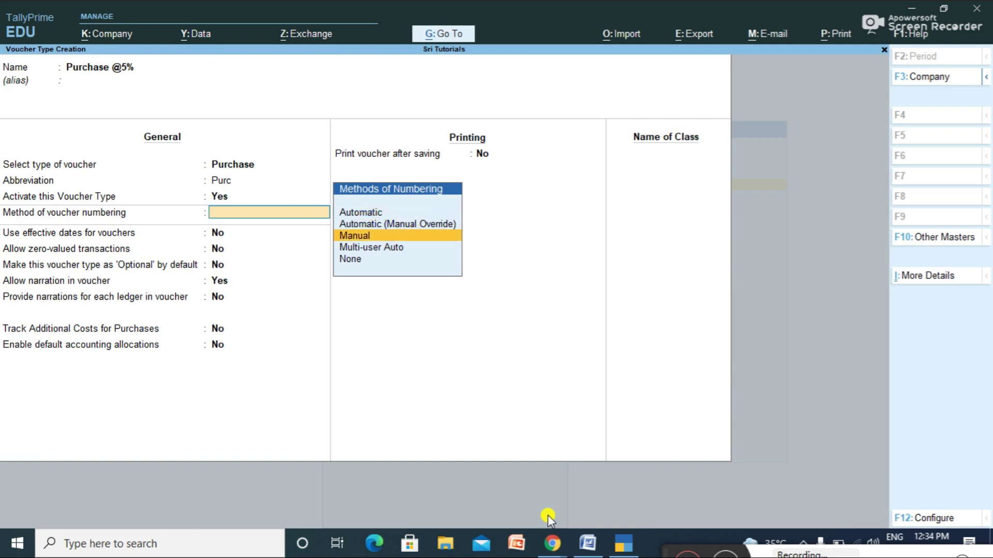
{"action": "key", "text": "Return"}
{"action": "key", "text": "Return"}
{"action": "key", "text": "Return"}
{"action": "key", "text": "Return"}
{"action": "key", "text": "Return"}
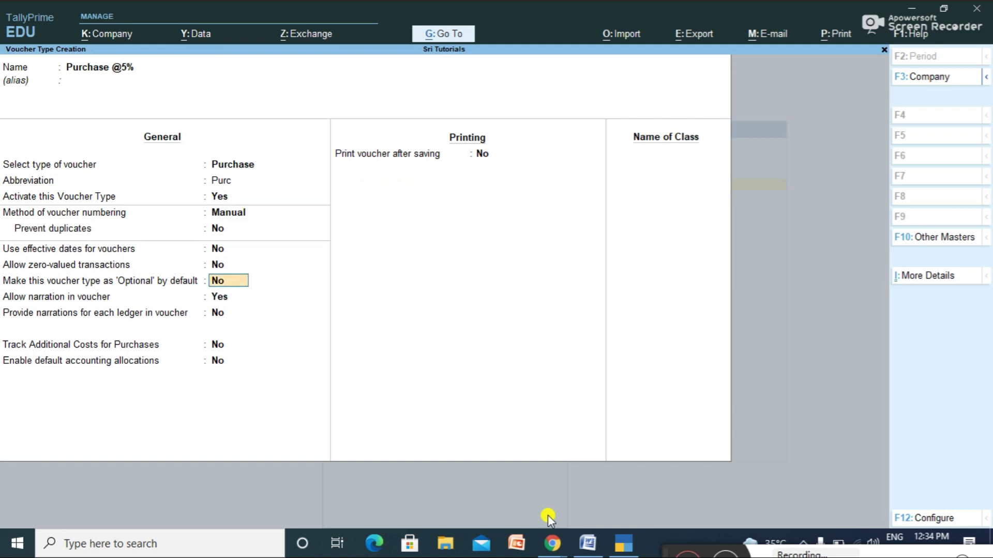
{"action": "key", "text": "ctrl"}
{"action": "key", "text": "ctrl+a"}
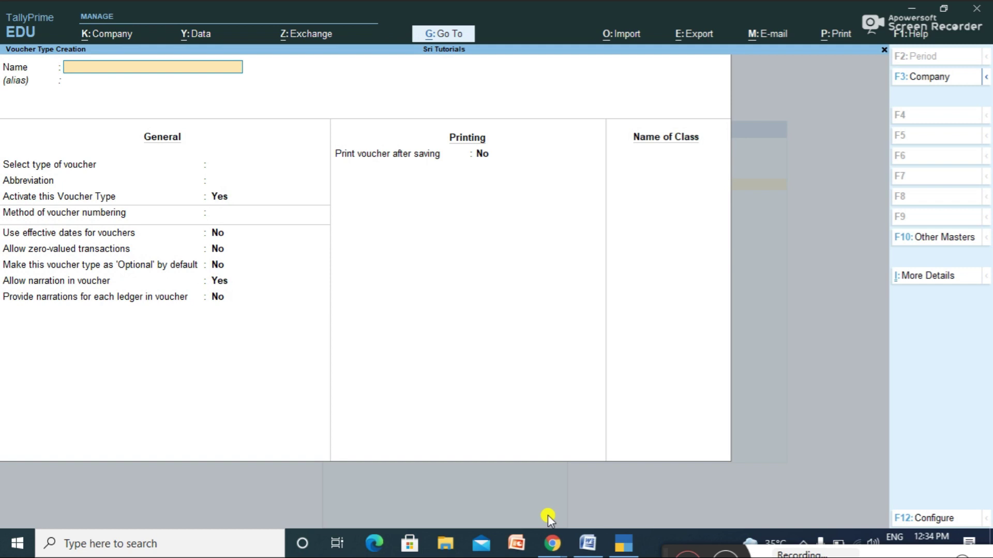
Name the next new voucher type Purchase@12% and base it on the Purchase voucher type with the abbreviation Purc.
{"action": "type", "text": "Purchase@12%"}
{"action": "key", "text": "Return"}
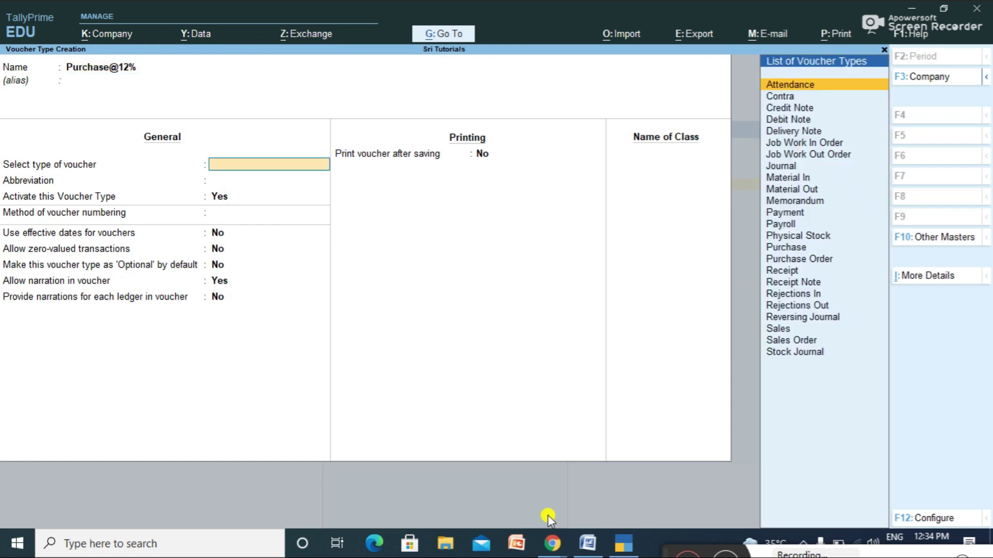
{"action": "type", "text": "Pu"}
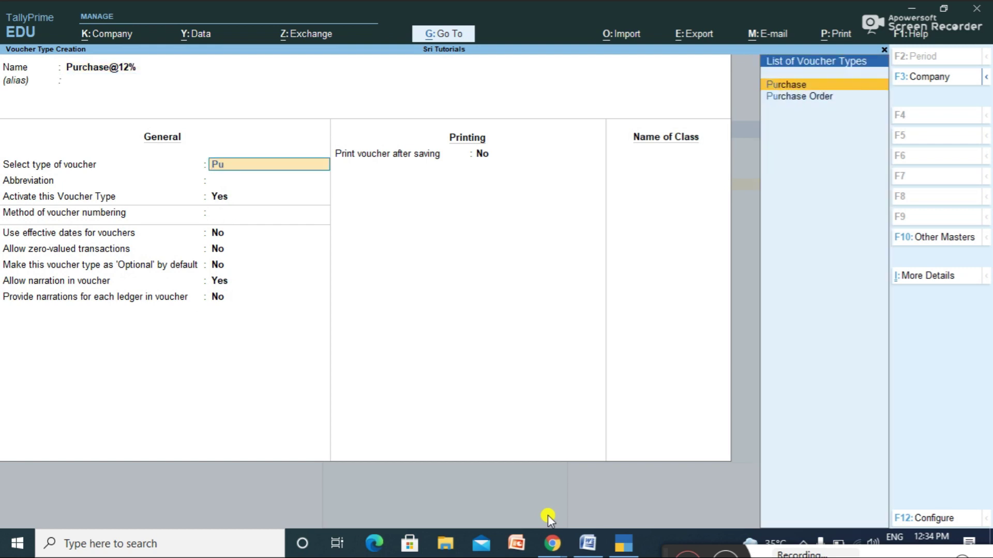
{"action": "key", "text": "Return"}
{"action": "key", "text": "Return"}
Set the voucher numbering of Purchase@12% to Manual, save the voucher type and return to the Gateway of Tally.
{"action": "key", "text": "Return"}
{"action": "key", "text": "Down"}
{"action": "key", "text": "Down"}
{"action": "key", "text": "Return"}
{"action": "key", "text": "ctrl"}
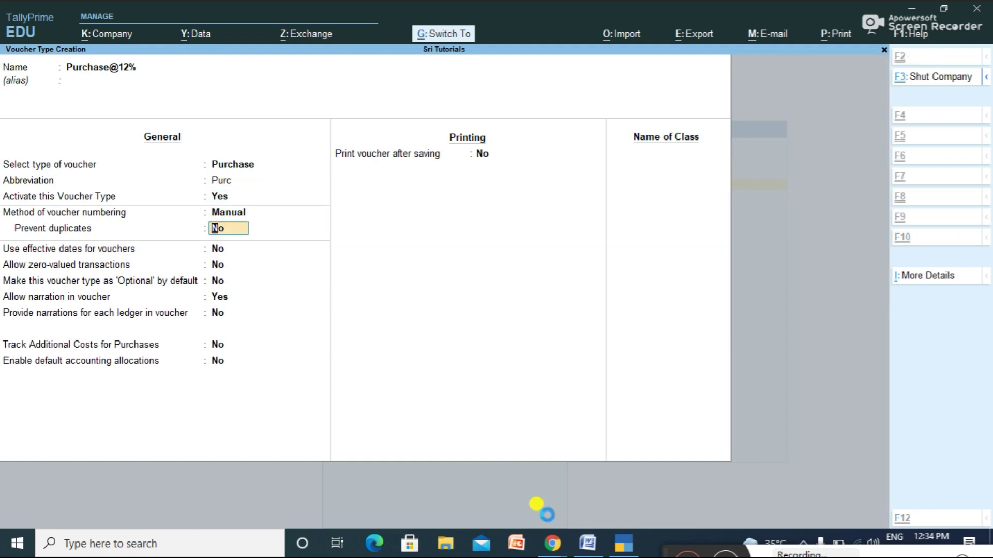
{"action": "key", "text": "ctrl+a"}
{"action": "key", "text": "Escape"}
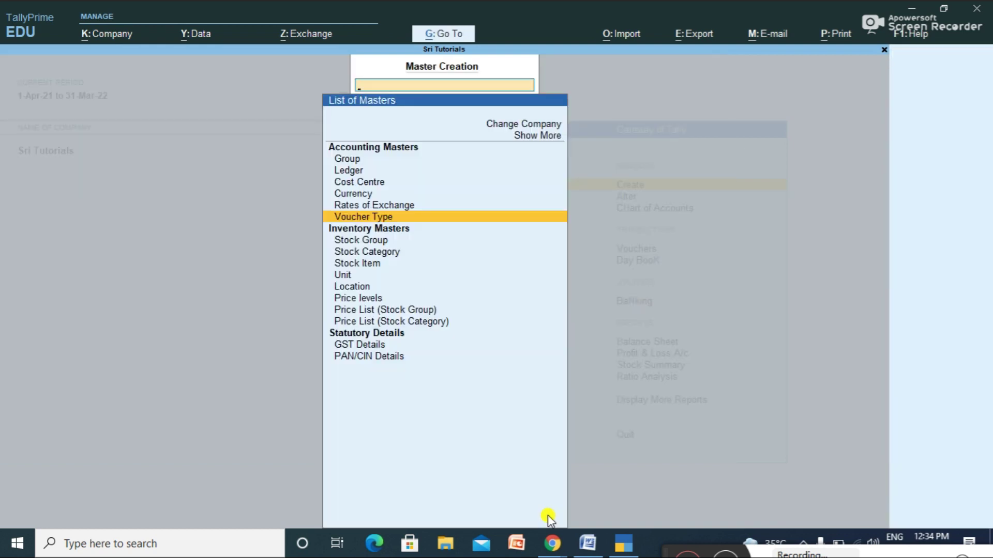
{"action": "key", "text": "Escape"}
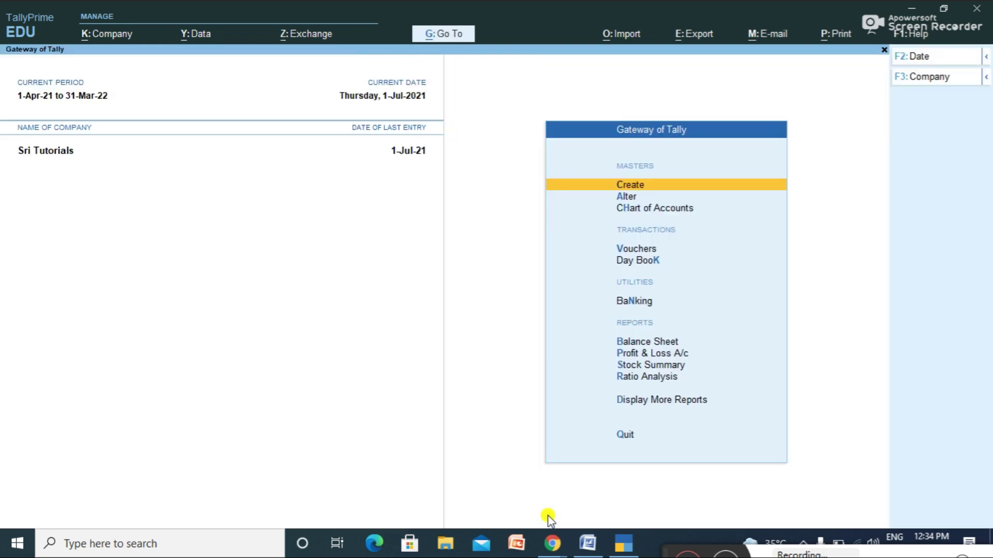
Start a new purchase voucher using the Purchase @5% voucher type.
{"action": "key", "text": "Down"}
{"action": "key", "text": "Down"}
{"action": "key", "text": "Down"}
{"action": "key", "text": "Return"}
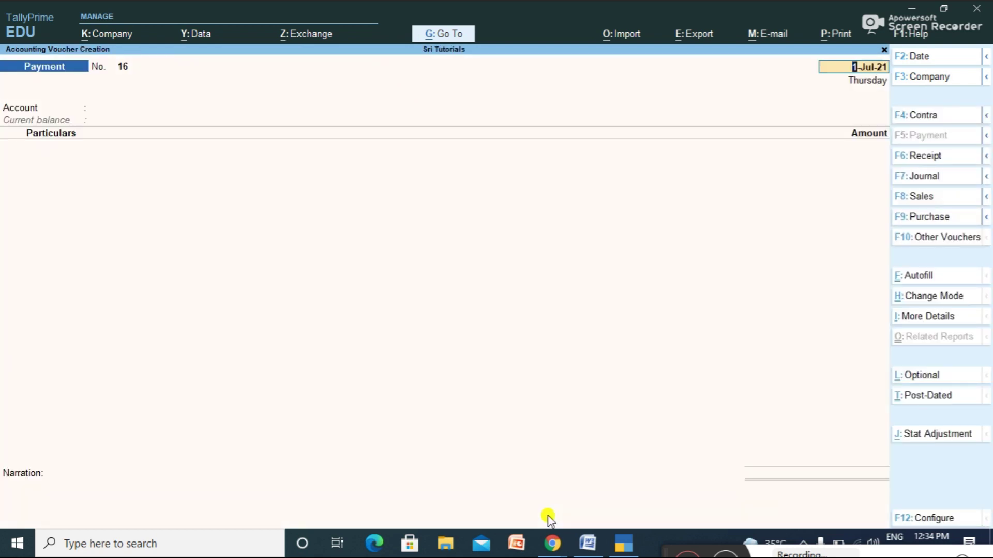
{"action": "left_click", "coordinate": [948, 219]}
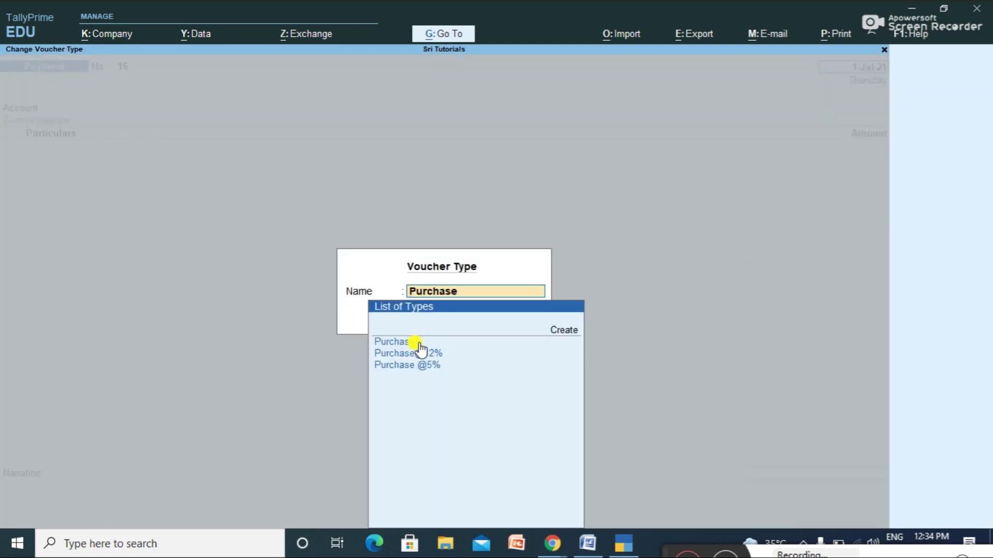
{"action": "key", "text": "Down"}
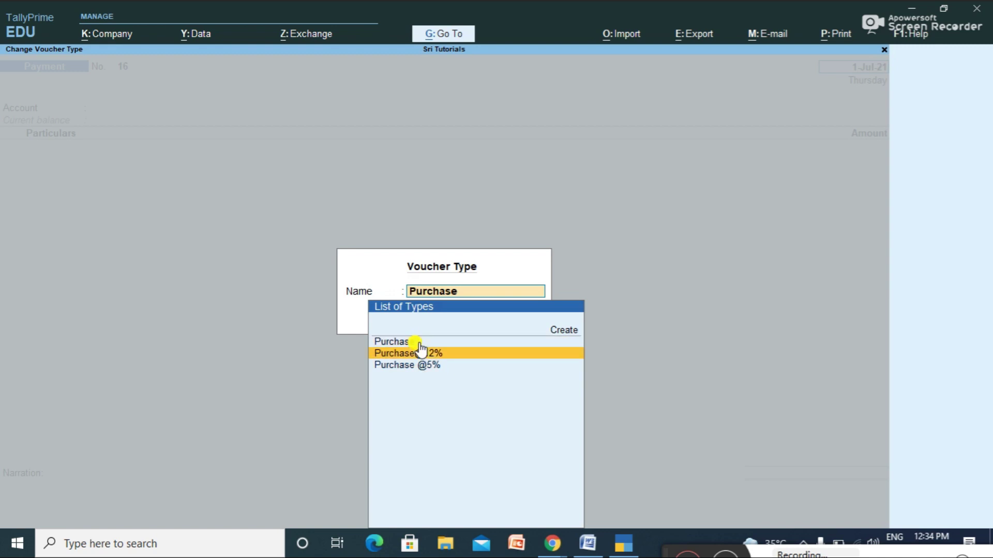
{"action": "key", "text": "Down"}
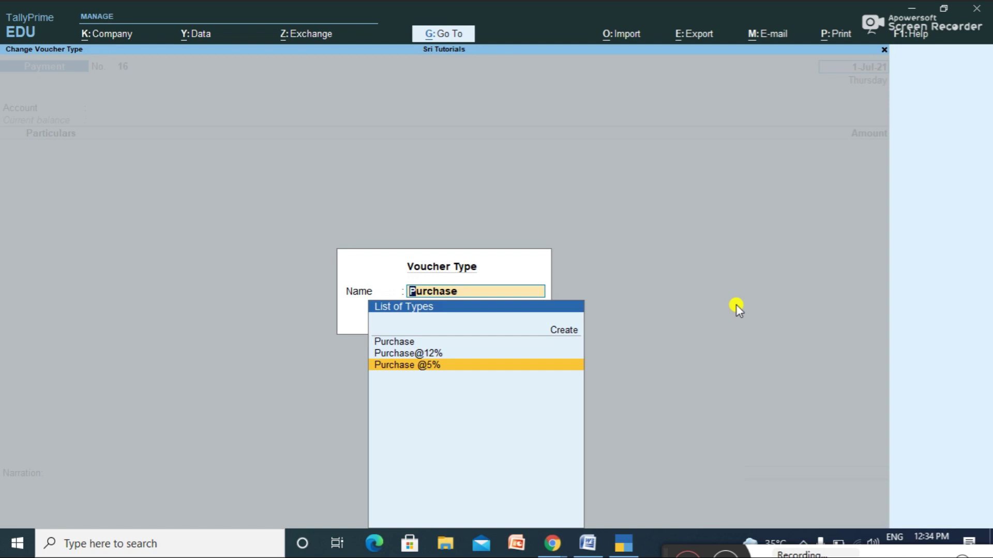
{"action": "key", "text": "Return"}
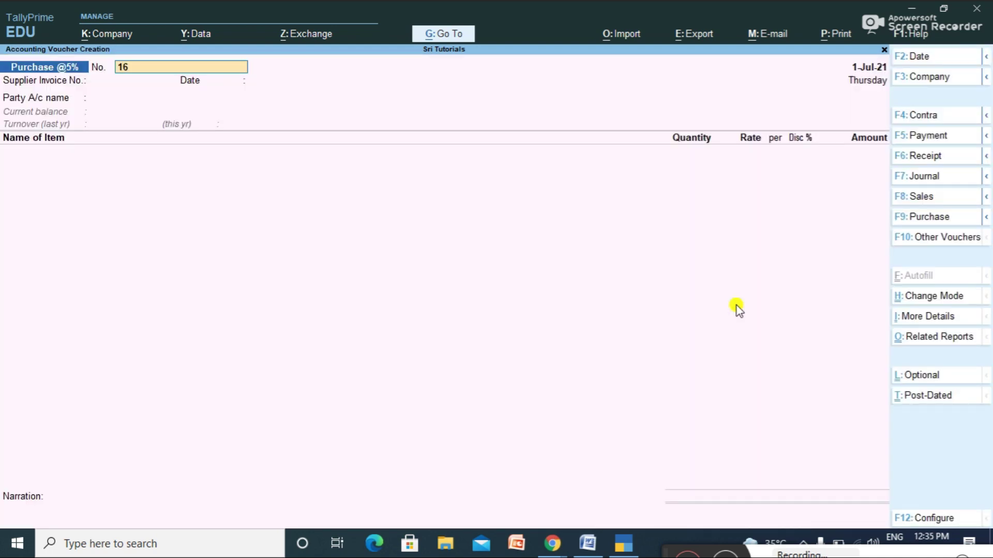
Keep the voucher number, enter supplier invoice number 16 and accept the date 1-Jul-21.
{"action": "key", "text": "Return"}
{"action": "key", "text": "Return"}
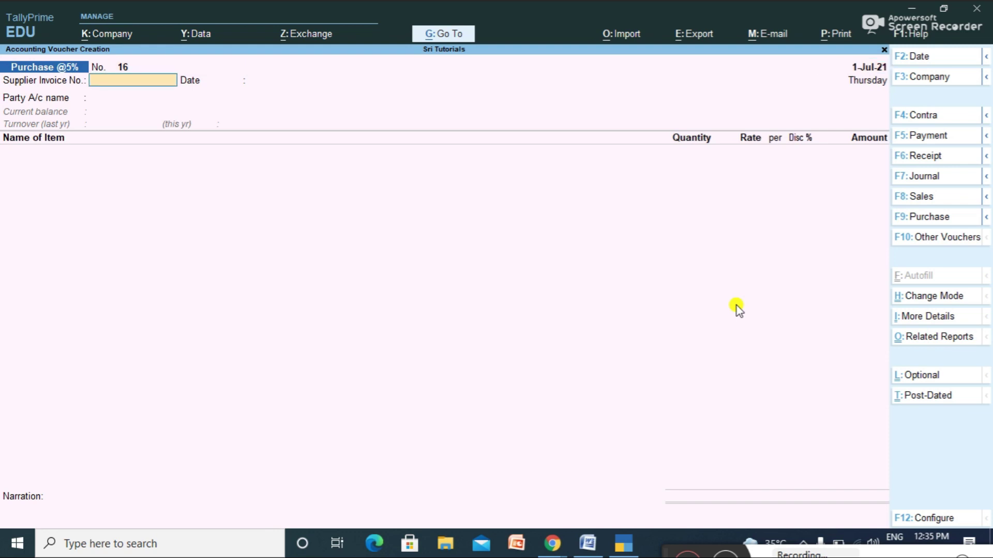
{"action": "type", "text": "16"}
{"action": "key", "text": "Return"}
{"action": "key", "text": "Return"}
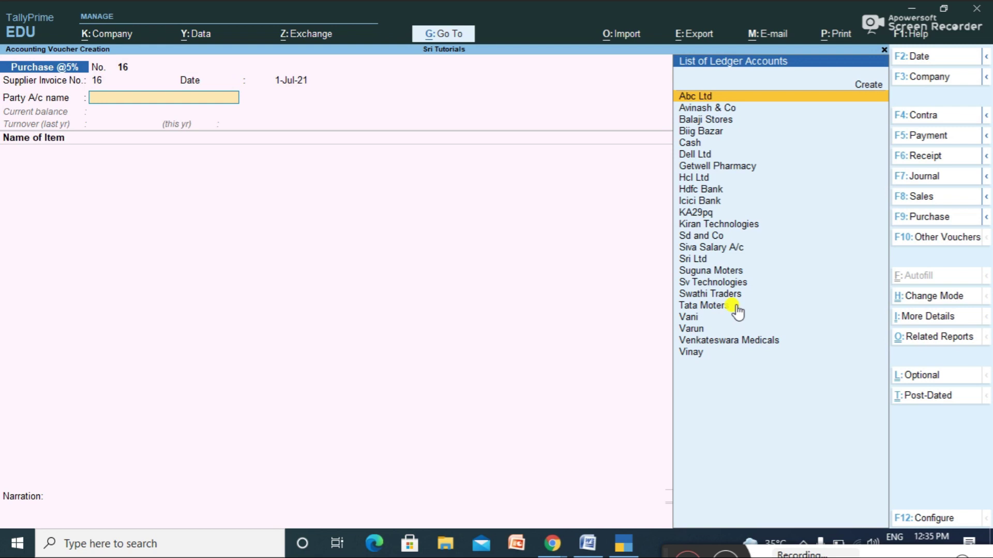
Choose Biig Bazar as the party account and accept its party details without changes.
{"action": "key", "text": "Down"}
{"action": "key", "text": "Down"}
{"action": "key", "text": "Down"}
{"action": "key", "text": "Return"}
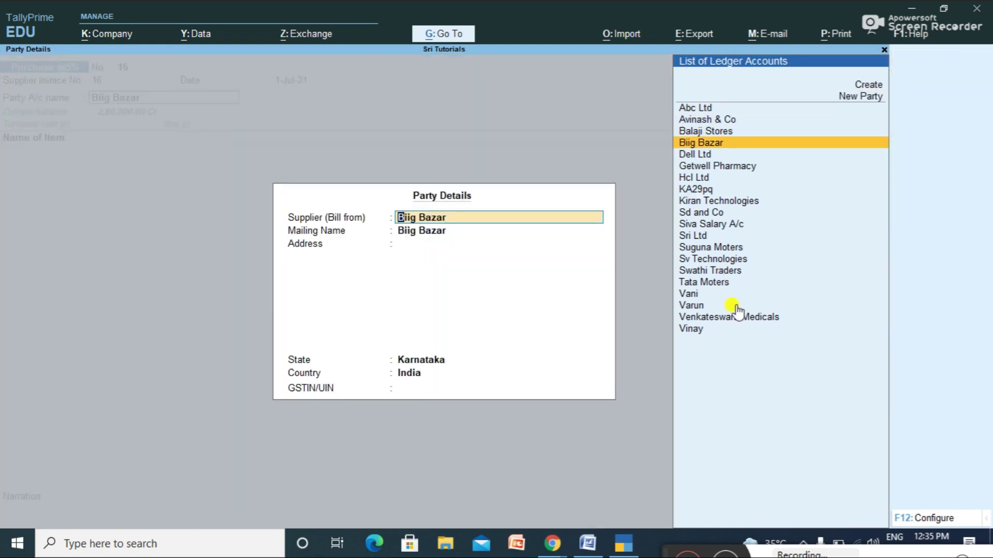
{"action": "key", "text": "Return"}
{"action": "key", "text": "Return"}
{"action": "key", "text": "Return"}
{"action": "key", "text": "Return"}
{"action": "key", "text": "Return"}
{"action": "key", "text": "Return"}
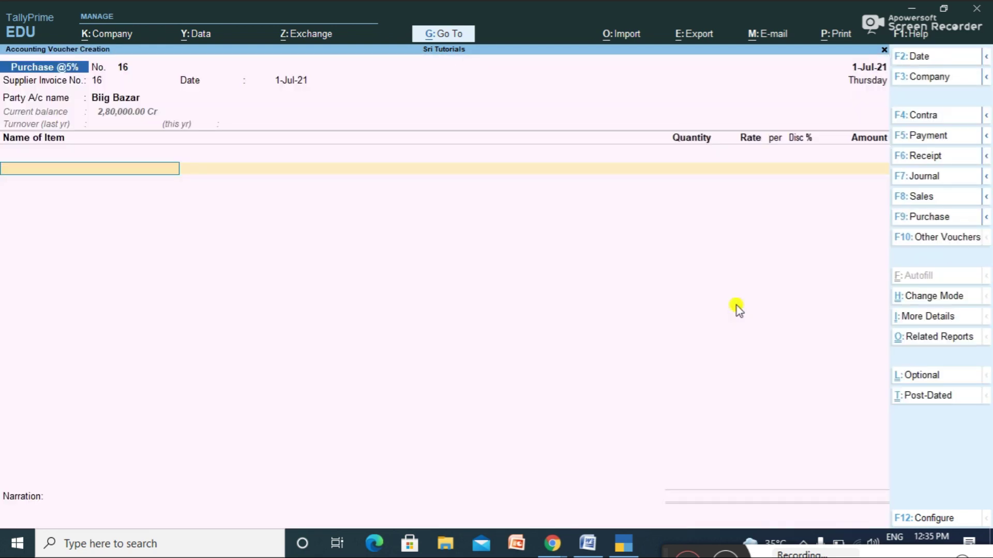
{"action": "type", "text": "A"}
{"action": "key", "text": "Down"}
{"action": "key", "text": "Down"}
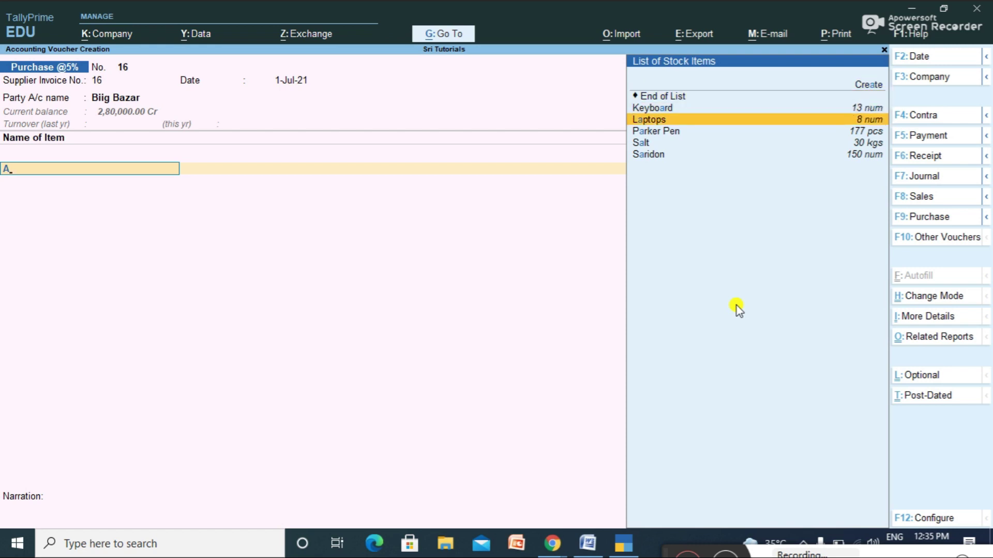
{"action": "key", "text": "Down"}
{"action": "key", "text": "Down"}
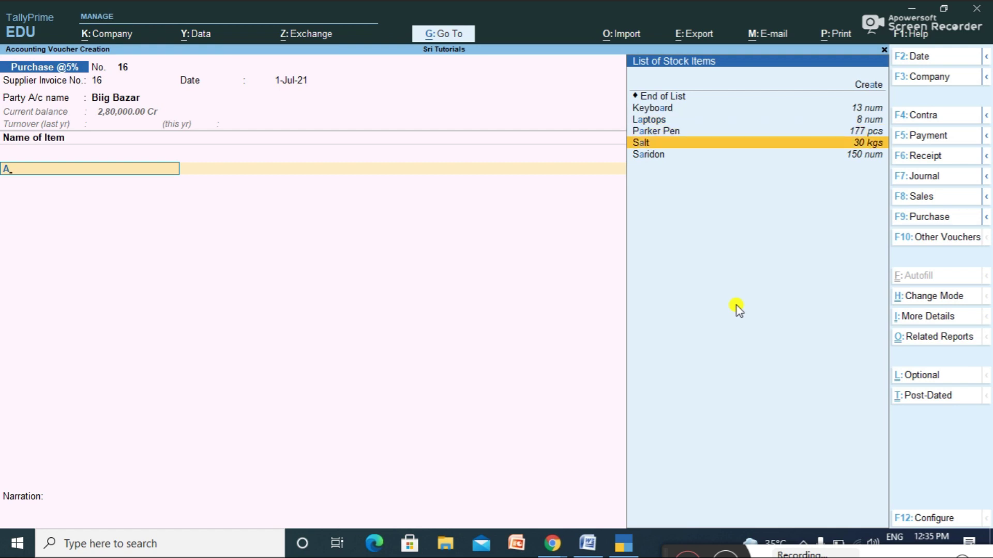
{"action": "key", "text": "BackSpace"}
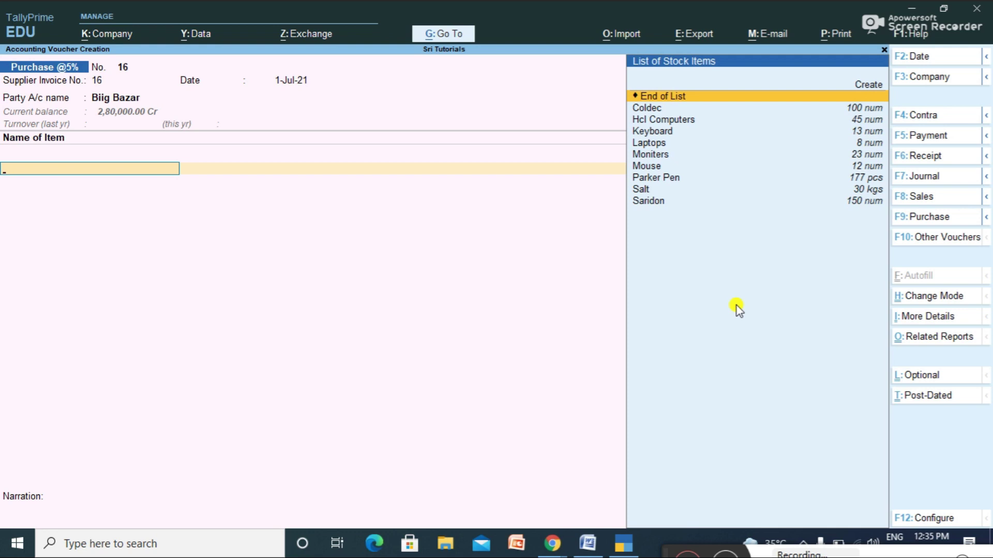
Create a stock item named Milk Powder under Primary with kgs as its unit and no alternate unit.
{"action": "key", "text": "alt+c"}
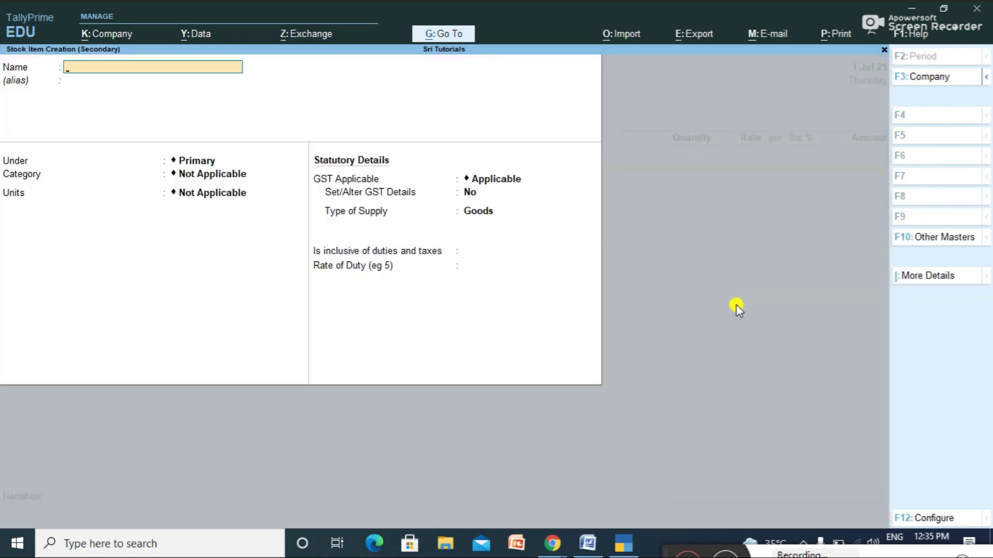
{"action": "type", "text": "Milk Powder"}
{"action": "key", "text": "Return"}
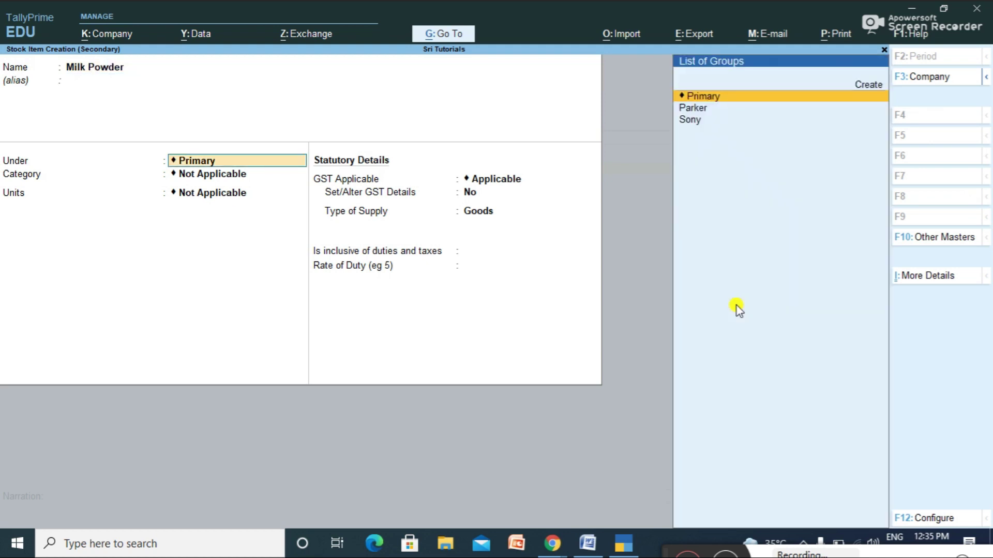
{"action": "key", "text": "Return"}
{"action": "key", "text": "Return"}
{"action": "key", "text": "Down"}
{"action": "key", "text": "Down"}
{"action": "key", "text": "Down"}
{"action": "key", "text": "Down"}
{"action": "key", "text": "Return"}
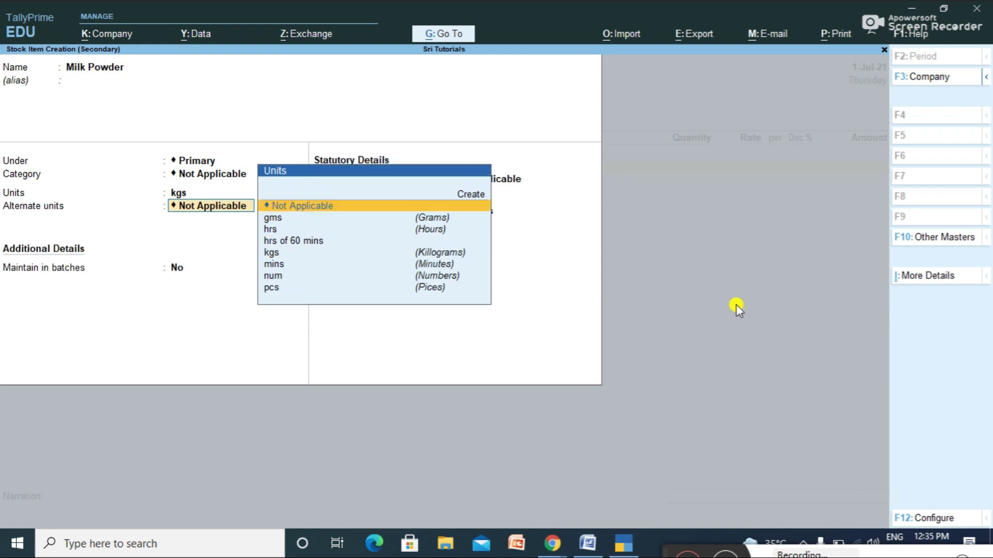
{"action": "key", "text": "Return"}
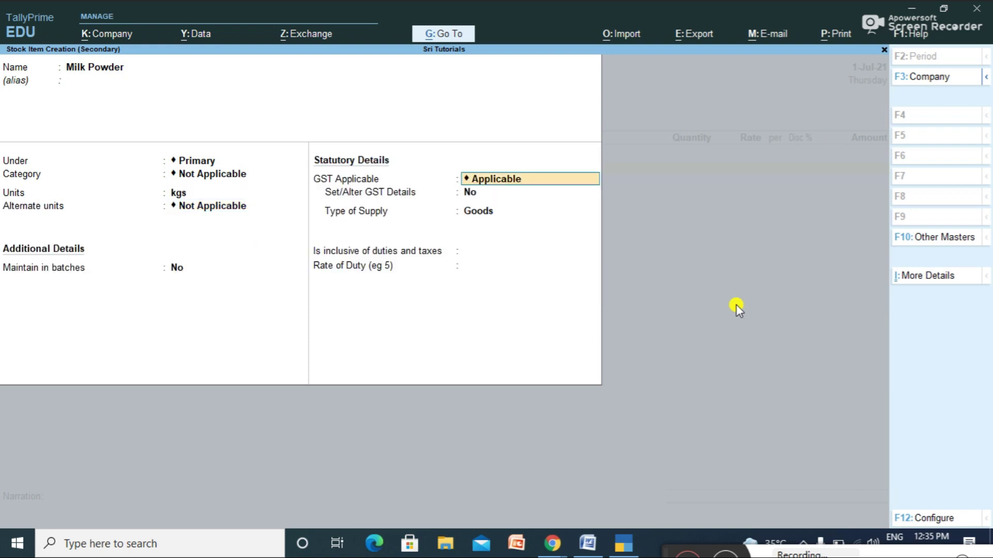
Enable GST details for Milk Powder and enter the description Milk Power with HSN/SAC code 78654.
{"action": "key", "text": "Return"}
{"action": "type", "text": "yes"}
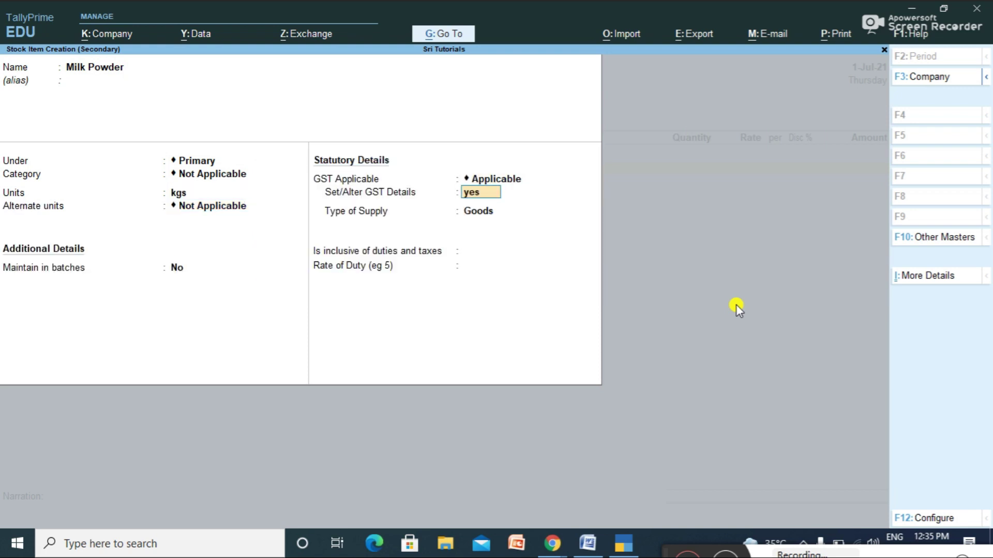
{"action": "key", "text": "Return"}
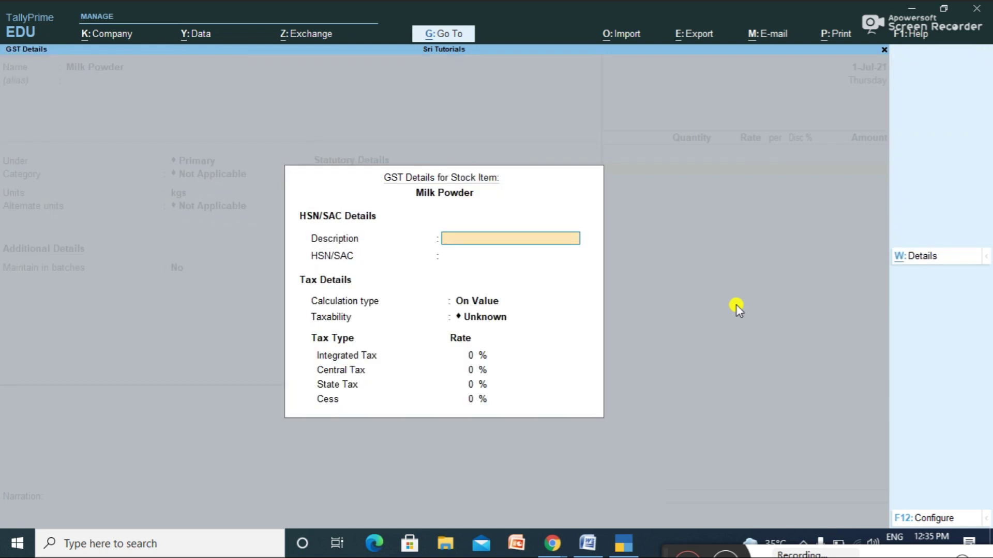
{"action": "type", "text": "Milk Power"}
{"action": "key", "text": "Return"}
{"action": "type", "text": "78654"}
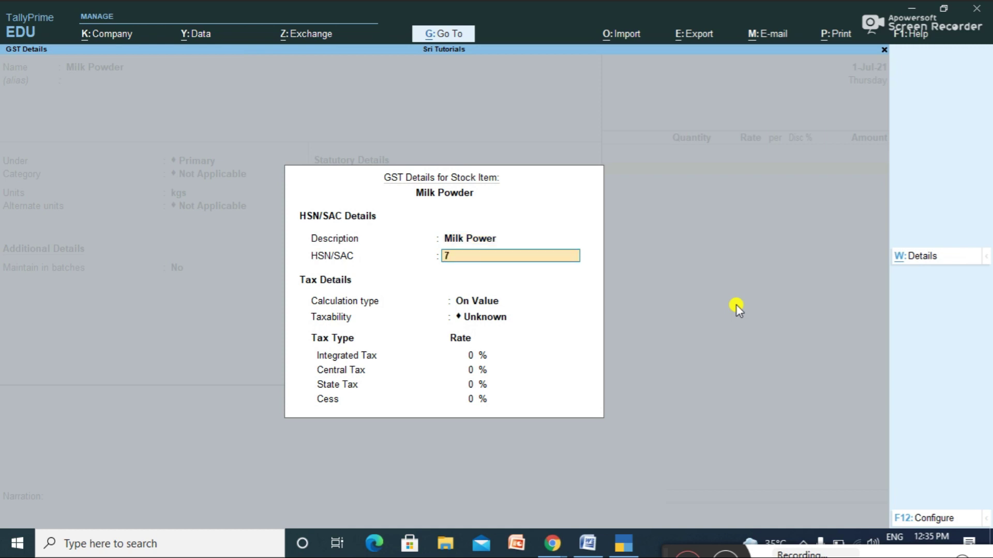
Make Milk Powder taxable at 5% integrated tax, accept the remaining details and save the stock item into the voucher.
{"action": "key", "text": "Return"}
{"action": "key", "text": "Return"}
{"action": "key", "text": "Down"}
{"action": "key", "text": "Down"}
{"action": "key", "text": "Down"}
{"action": "key", "text": "Return"}
{"action": "type", "text": "5"}
{"action": "key", "text": "Return"}
{"action": "key", "text": "Return"}
{"action": "key", "text": "Return"}
{"action": "key", "text": "Return"}
{"action": "key", "text": "Return"}
{"action": "key", "text": "Return"}
{"action": "key", "text": "Return"}
{"action": "key", "text": "Return"}
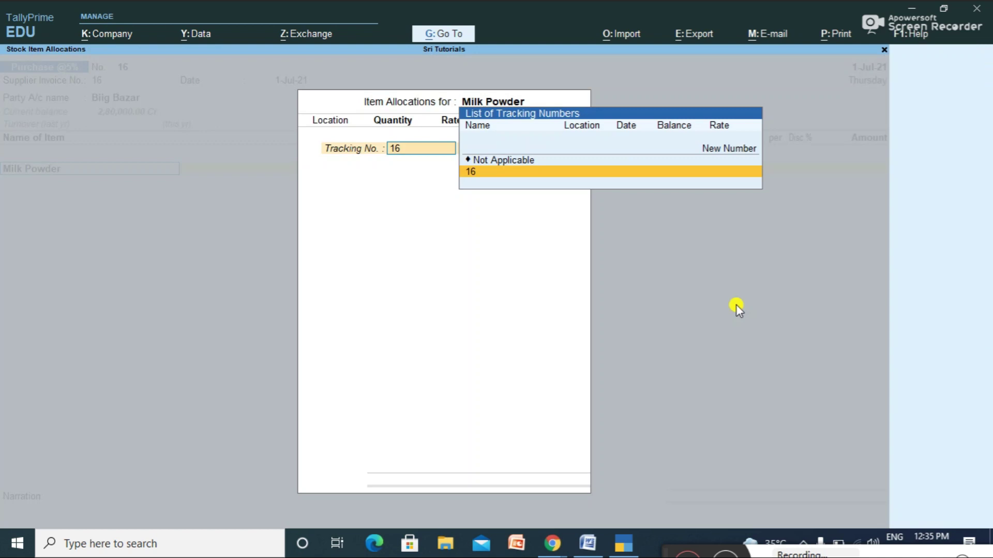
Set the Milk Powder allocation's tracking number to Not Applicable and its location to Bangalore Gowdon.
{"action": "key", "text": "Up"}
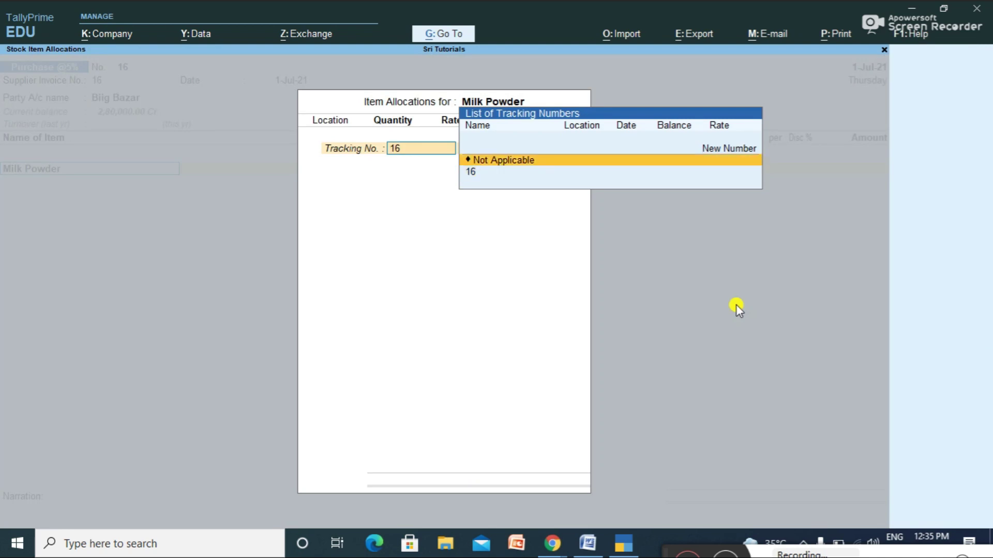
{"action": "key", "text": "Return"}
{"action": "type", "text": "M"}
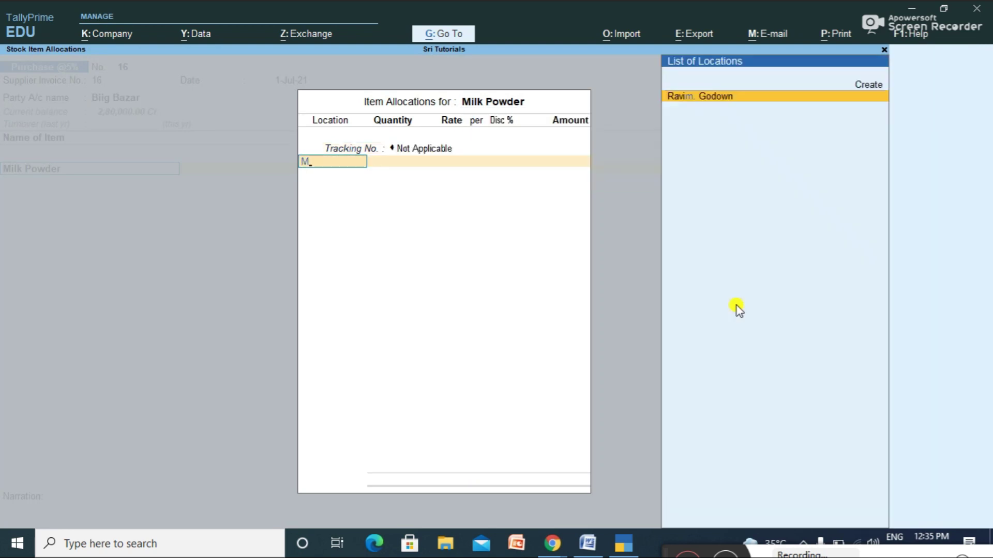
{"action": "key", "text": "BackSpace"}
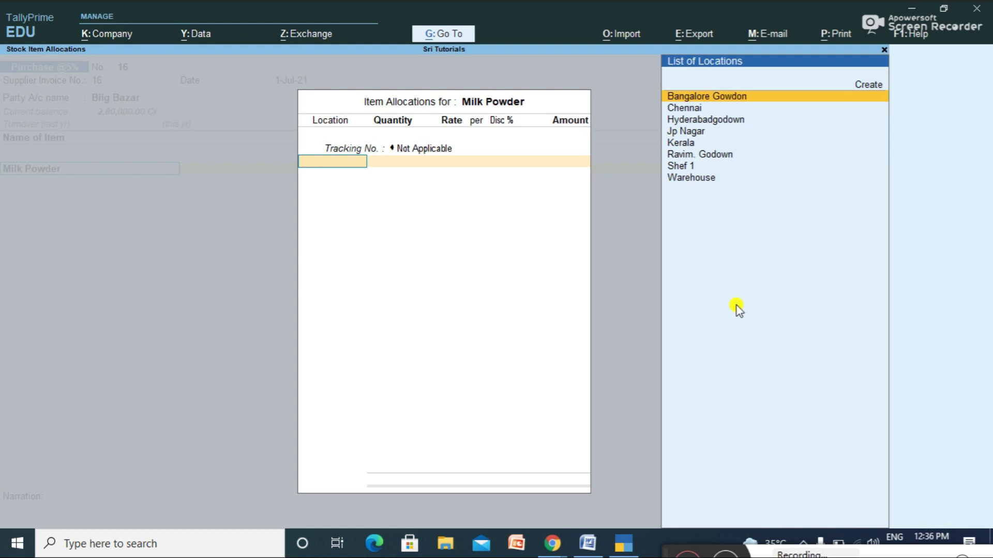
{"action": "key", "text": "Return"}
Enter a quantity of 10 kgs at a rate of 1000 for Milk Powder and finish the item allocation.
{"action": "type", "text": "10"}
{"action": "key", "text": "Return"}
{"action": "type", "text": "1000"}
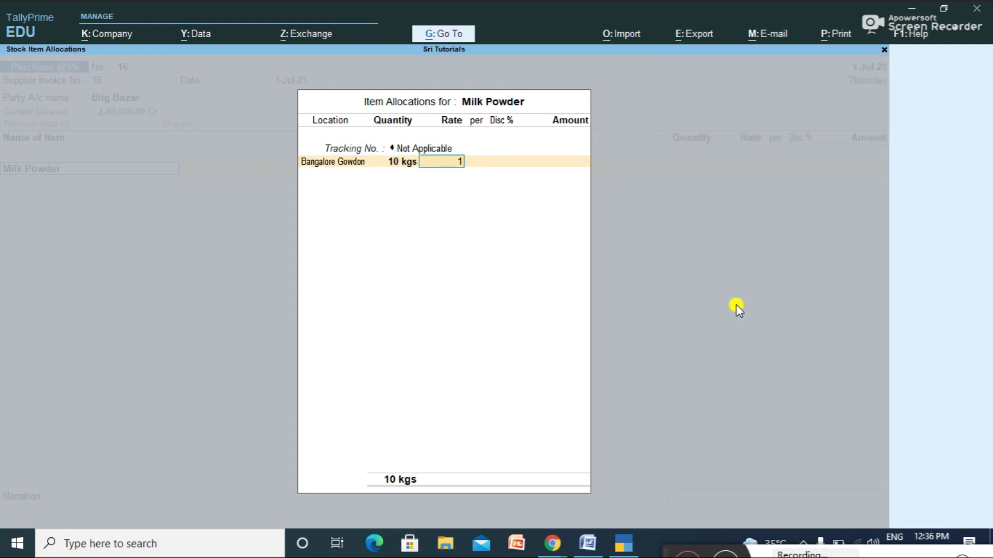
{"action": "key", "text": "Return"}
{"action": "key", "text": "Return"}
{"action": "key", "text": "Return"}
{"action": "key", "text": "Return"}
{"action": "key", "text": "Return"}
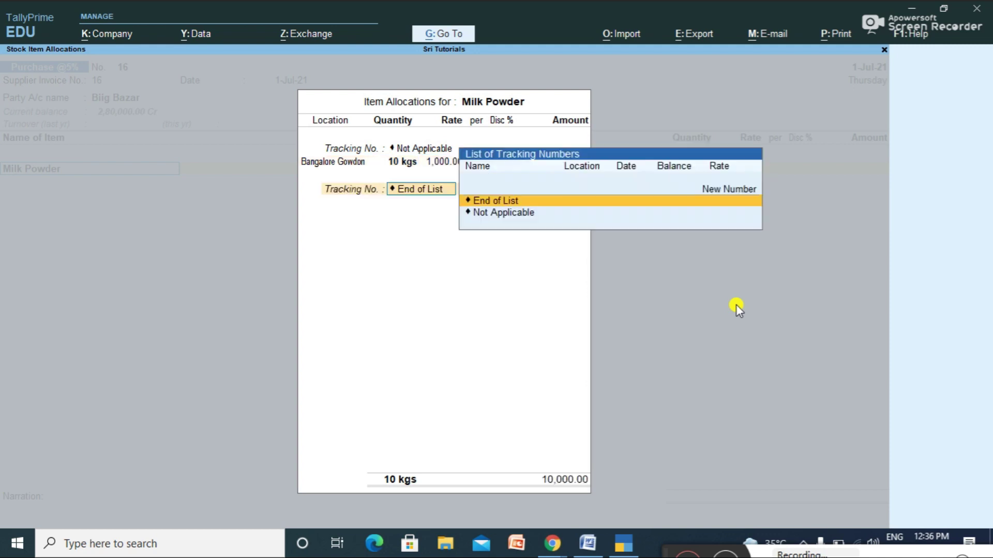
{"action": "type", "text": "Pu"}
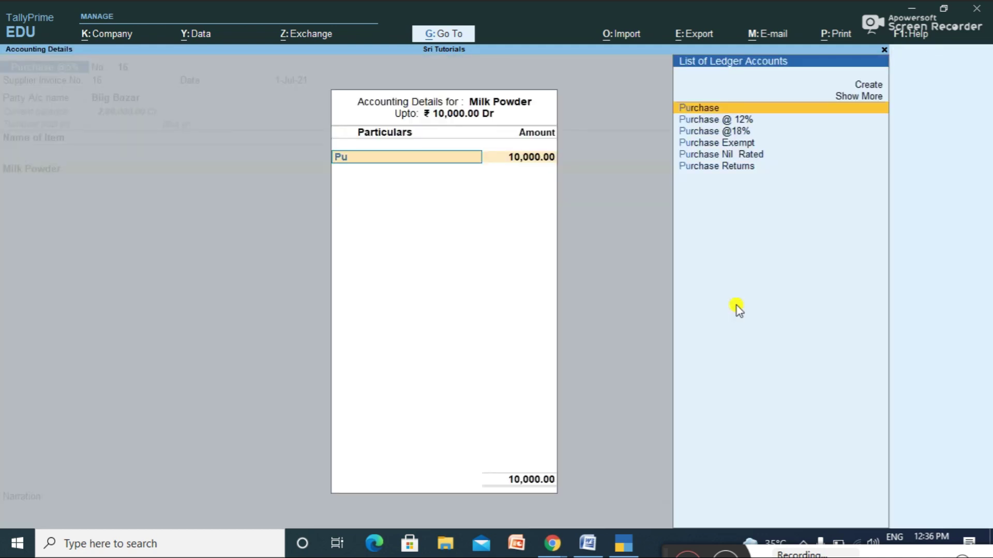
{"action": "key", "text": "Down"}
{"action": "key", "text": "Down"}
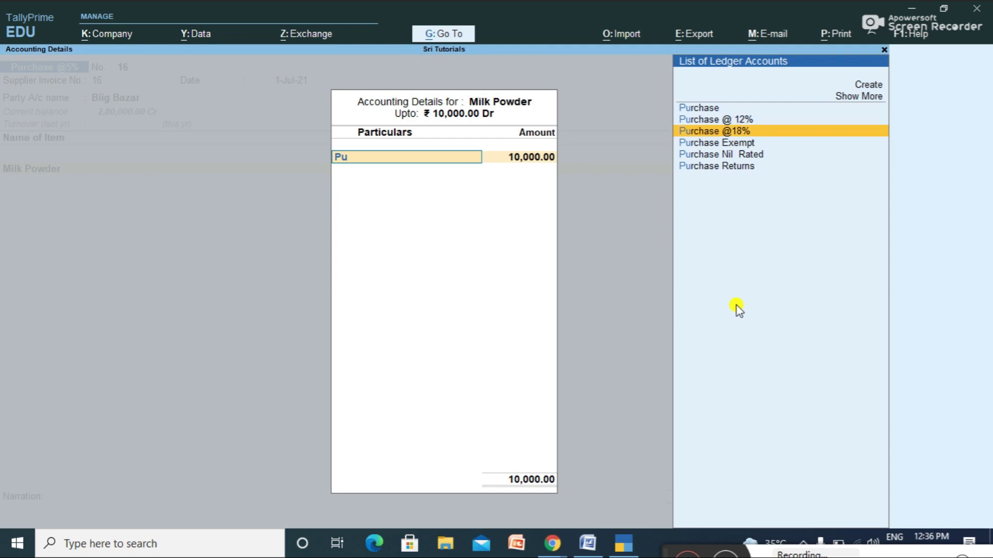
{"action": "key", "text": "Up"}
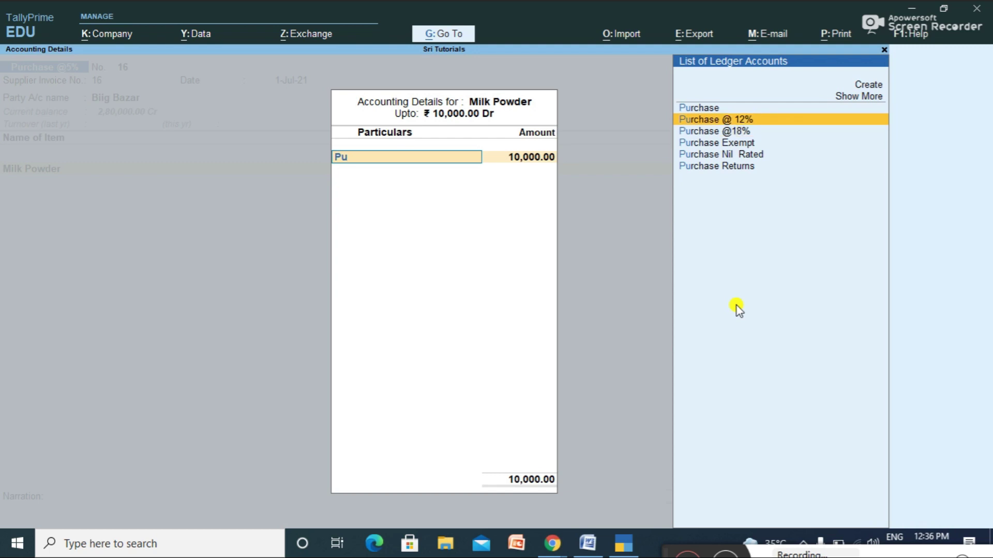
Start a new ledger named Purchase @5% for the item's accounting details and place it under Purchase Accounts.
{"action": "key", "text": "alt+c"}
{"action": "type", "text": "Purchase @5%"}
{"action": "key", "text": "Return"}
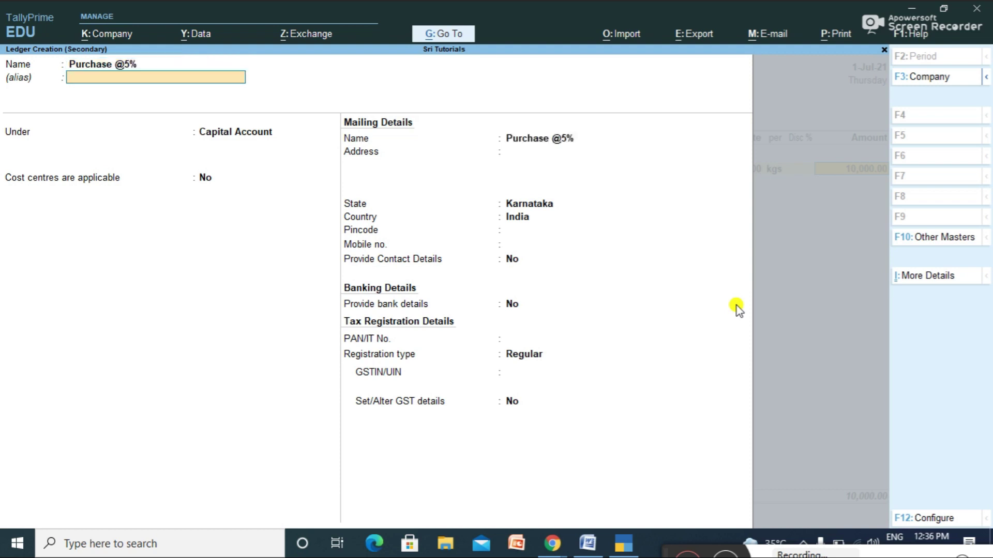
{"action": "key", "text": "Return"}
{"action": "type", "text": "Pu"}
{"action": "key", "text": "Return"}
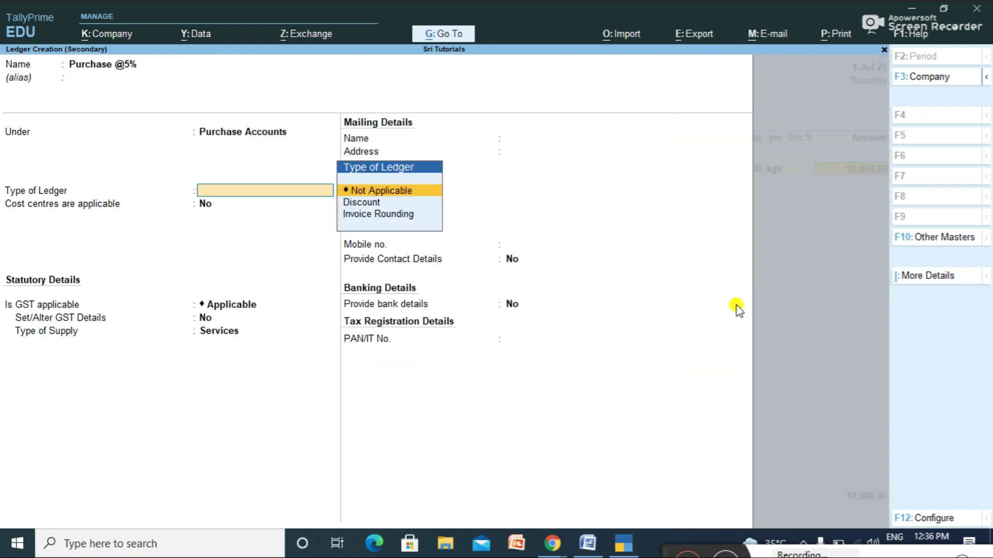
Save the Purchase @5% ledger, classify the Milk Powder purchase as Purchase Taxable and accept the accounting details.
{"action": "key", "text": "ctrl"}
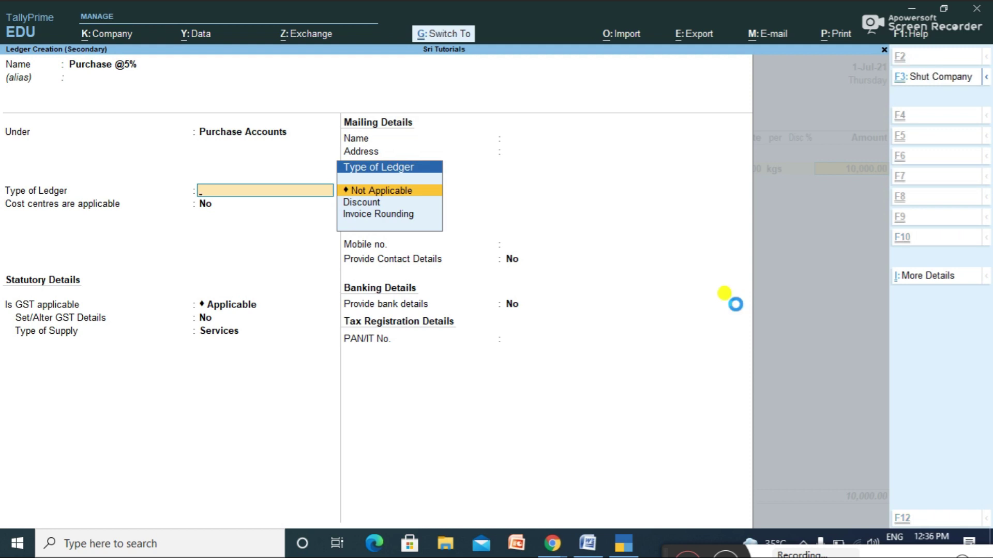
{"action": "type", "text": "Pu"}
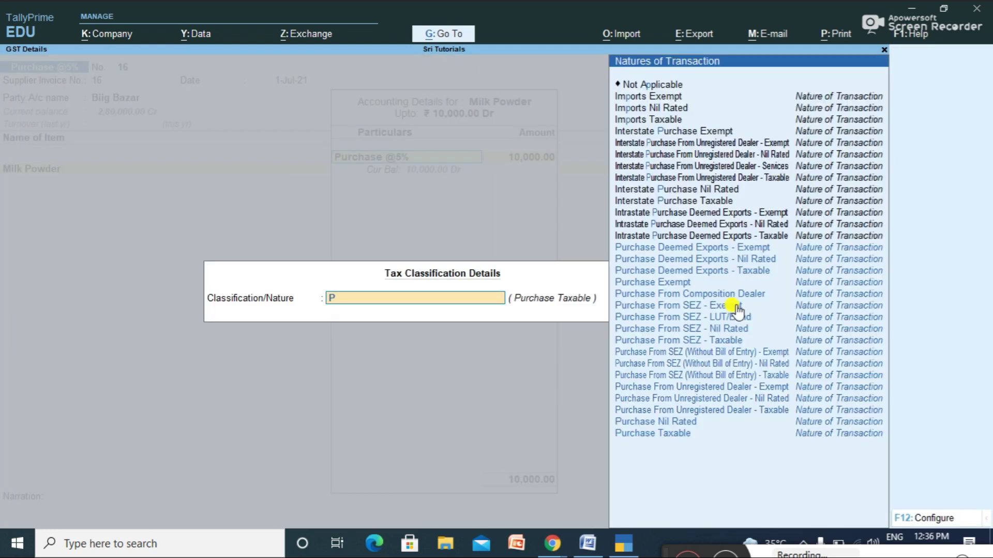
{"action": "key", "text": "Down"}
{"action": "key", "text": "Down"}
{"action": "key", "text": "Down"}
{"action": "key", "text": "Down"}
{"action": "key", "text": "Down"}
{"action": "key", "text": "Down"}
{"action": "key", "text": "Down"}
{"action": "key", "text": "Down"}
{"action": "key", "text": "Down"}
{"action": "key", "text": "Down"}
{"action": "key", "text": "Down"}
{"action": "key", "text": "Down"}
{"action": "key", "text": "Down"}
{"action": "key", "text": "Down"}
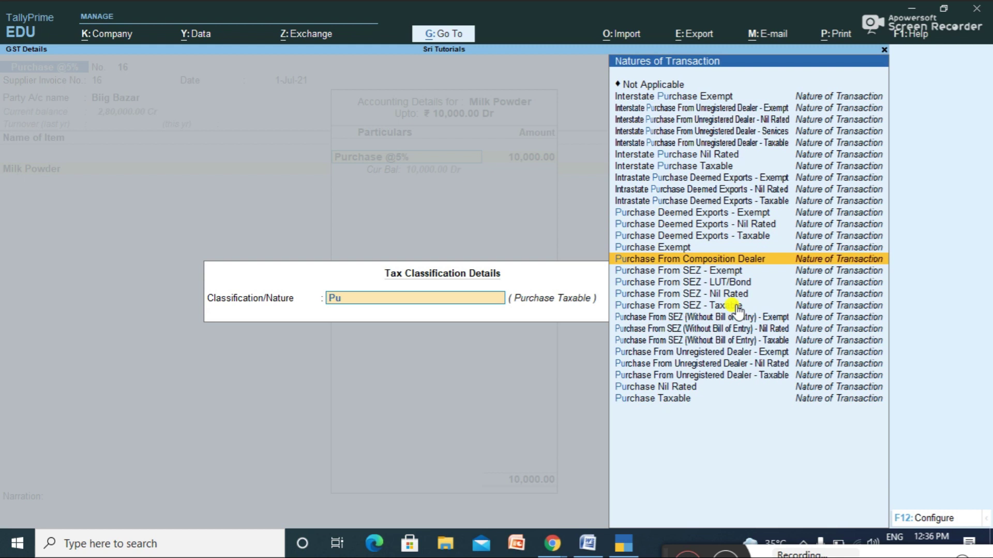
{"action": "key", "text": "Down"}
{"action": "key", "text": "Down"}
{"action": "key", "text": "Return"}
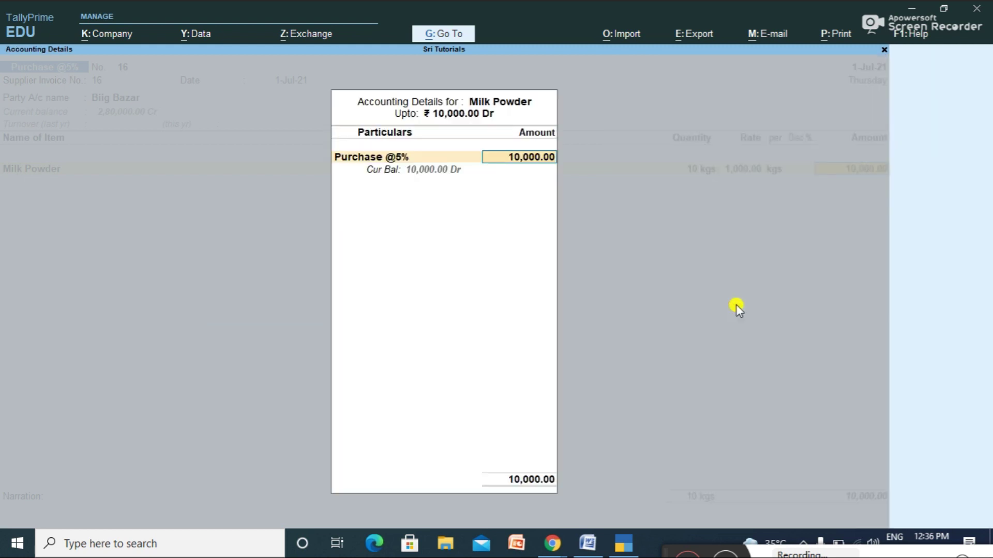
{"action": "key", "text": "Return"}
{"action": "key", "text": "Return"}
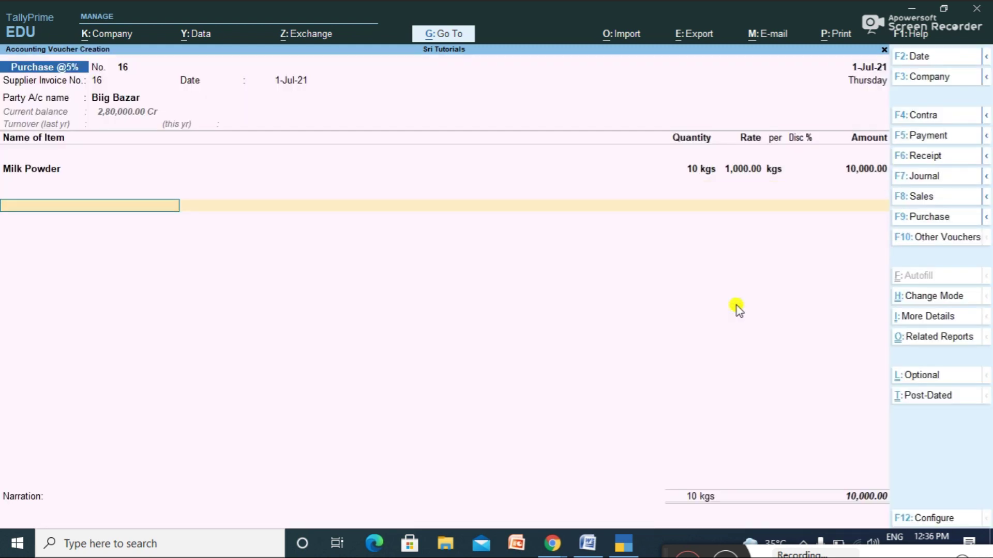
Add the Sgst and Cgst tax ledgers below the Milk Powder item.
{"action": "type", "text": "S"}
{"action": "key", "text": "Down"}
{"action": "key", "text": "Down"}
{"action": "key", "text": "Down"}
{"action": "key", "text": "Up"}
{"action": "key", "text": "Return"}
{"action": "key", "text": "Return"}
{"action": "type", "text": "C"}
{"action": "key", "text": "Down"}
{"action": "key", "text": "Return"}
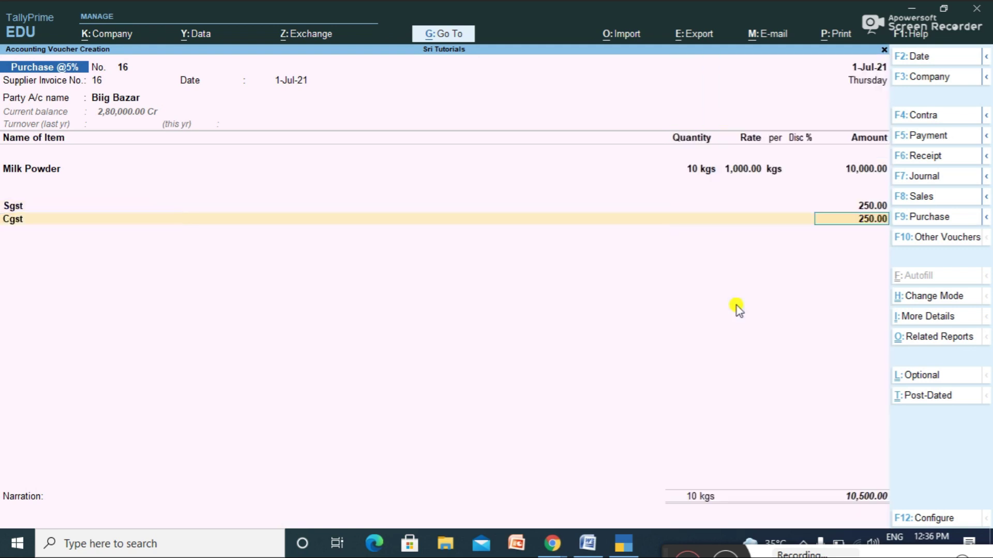
Leave the narration blank and save the Purchase @5% voucher.
{"action": "key", "text": "Return"}
{"action": "key", "text": "Return"}
{"action": "key", "text": "Return"}
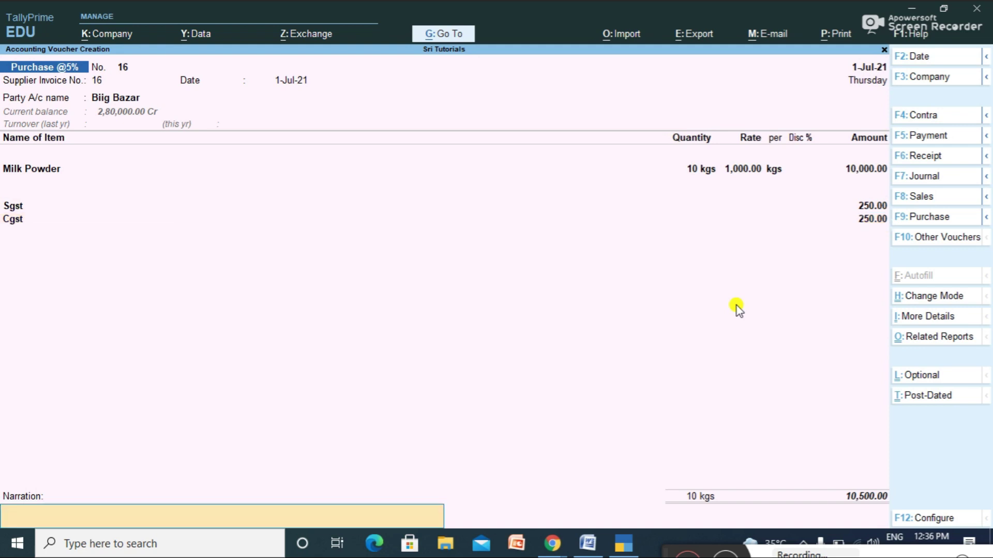
{"action": "key", "text": "Return"}
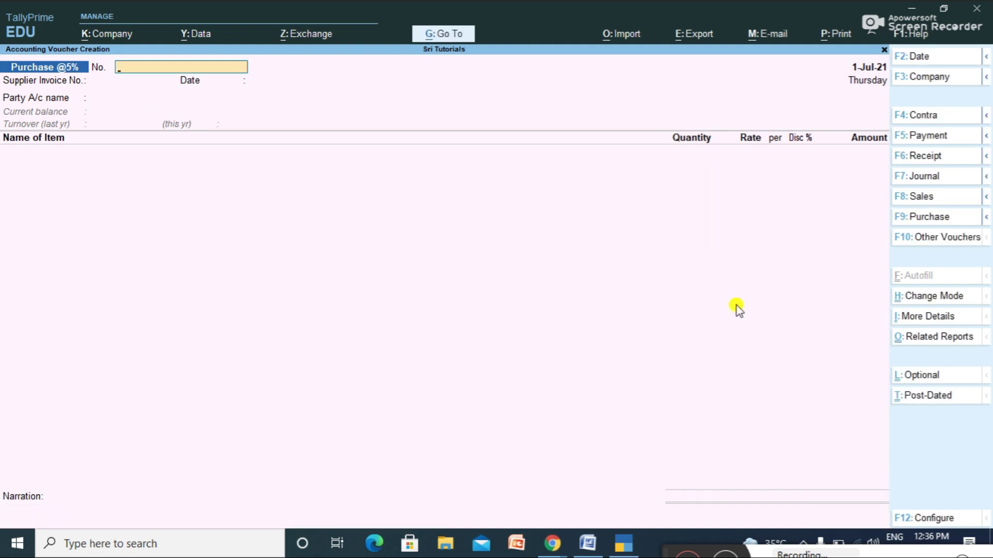
Switch to the Purchase@12% voucher type and set voucher number and supplier invoice number to 1, dated 1-Jul-21.
{"action": "left_click", "coordinate": [912, 219]}
{"action": "key", "text": "Up"}
{"action": "key", "text": "Return"}
{"action": "type", "text": "1"}
{"action": "key", "text": "Return"}
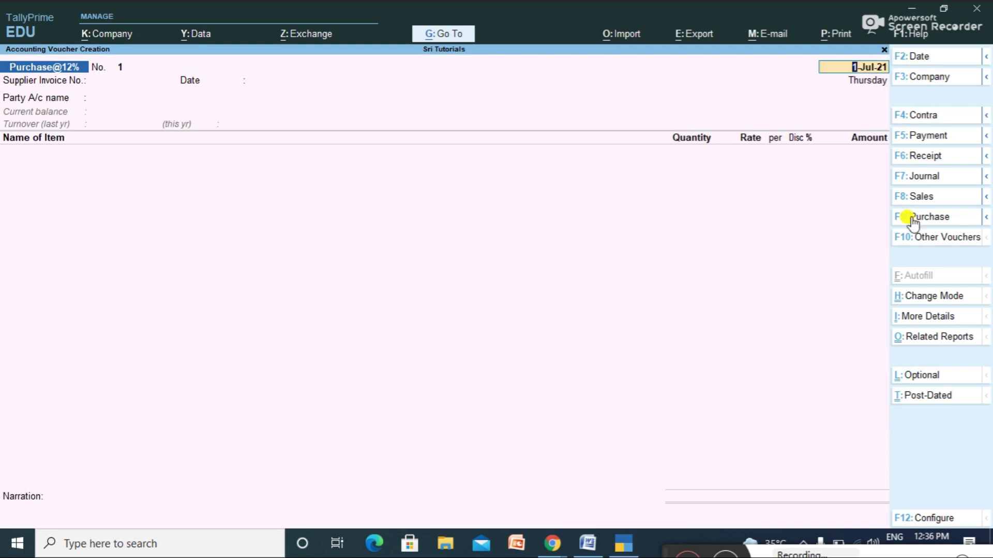
{"action": "key", "text": "Return"}
{"action": "key", "text": "Return"}
{"action": "key", "text": "Return"}
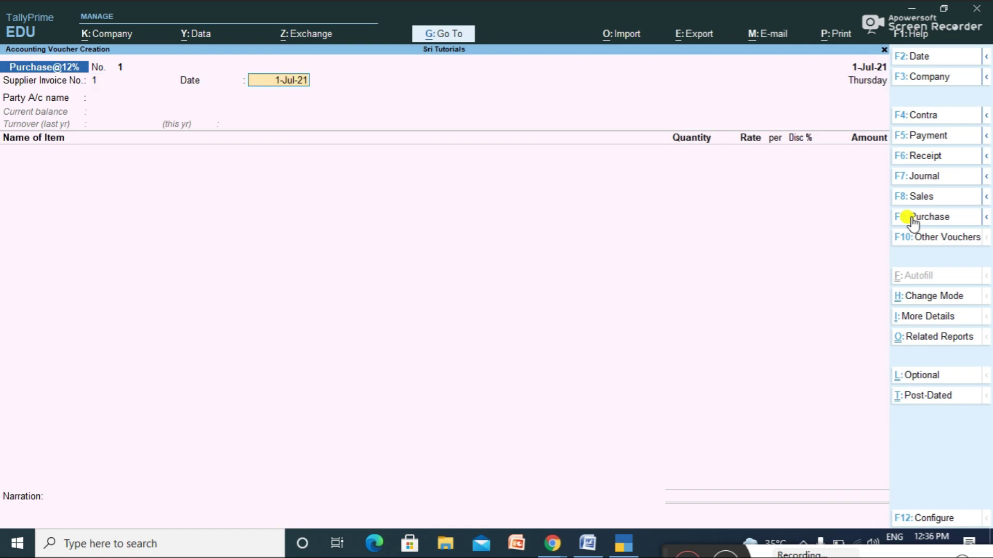
Choose Biig Bazar as the party account and accept its supplementary details.
{"action": "key", "text": "Down"}
{"action": "key", "text": "Down"}
{"action": "key", "text": "Down"}
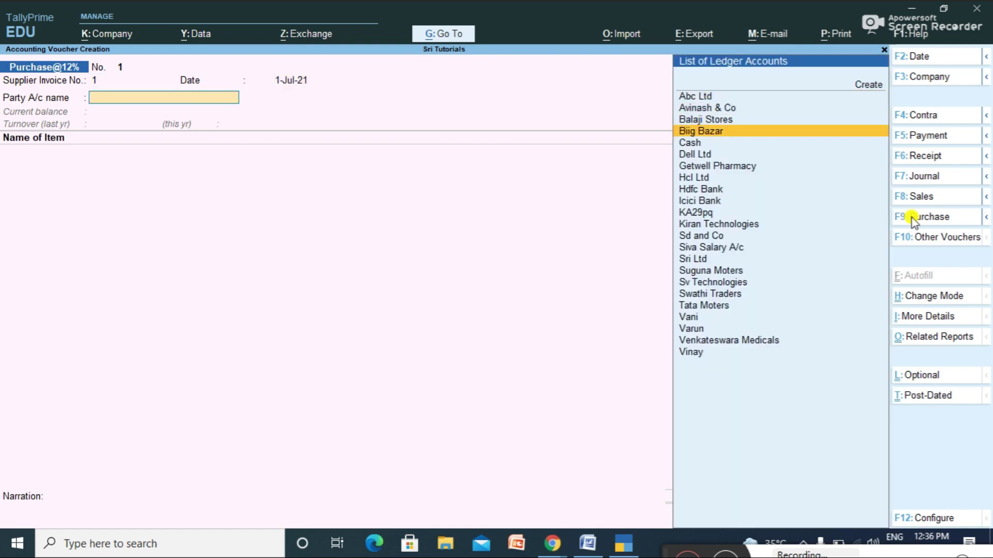
{"action": "key", "text": "Return"}
{"action": "key", "text": "ctrl+a"}
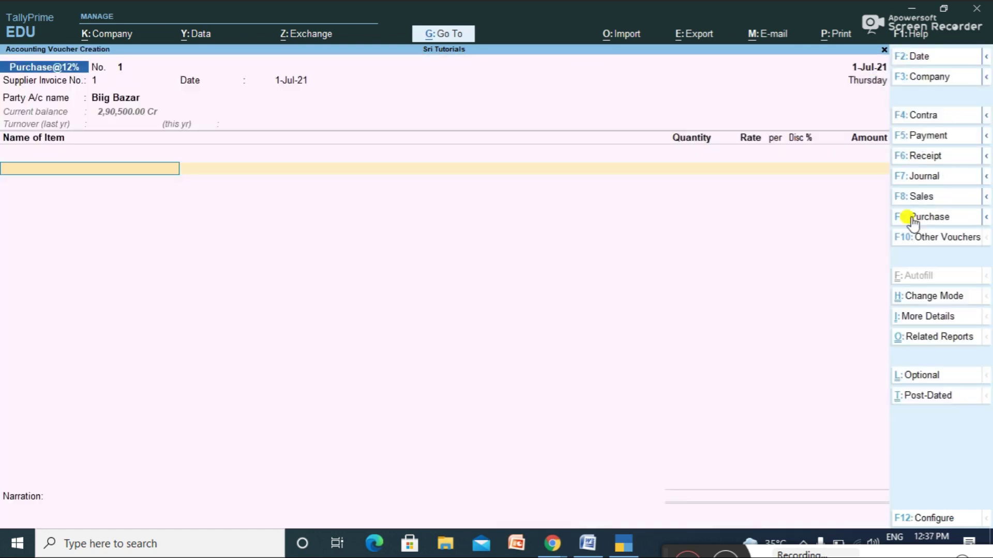
Start a new stock item named Note Books under Primary with num as its unit.
{"action": "type", "text": "A"}
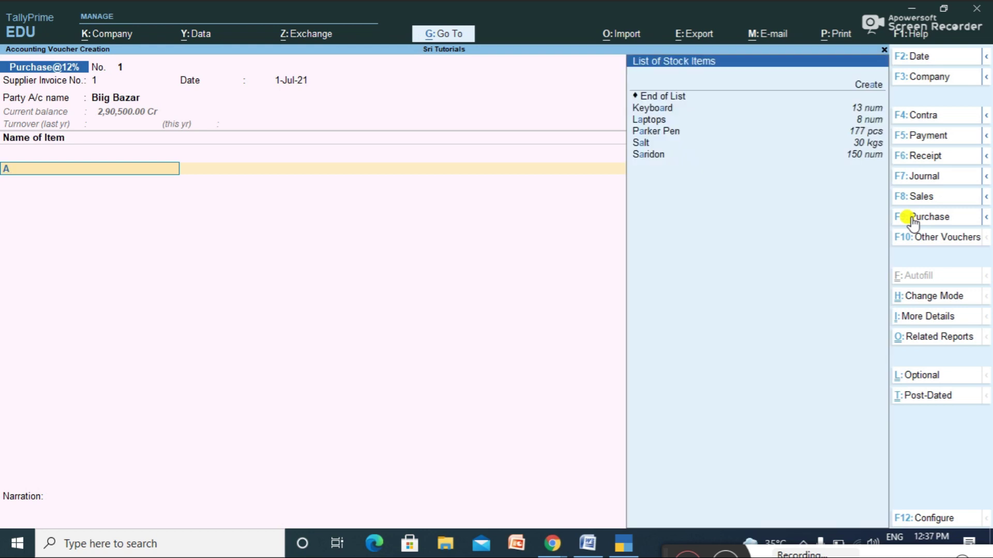
{"action": "key", "text": "BackSpace"}
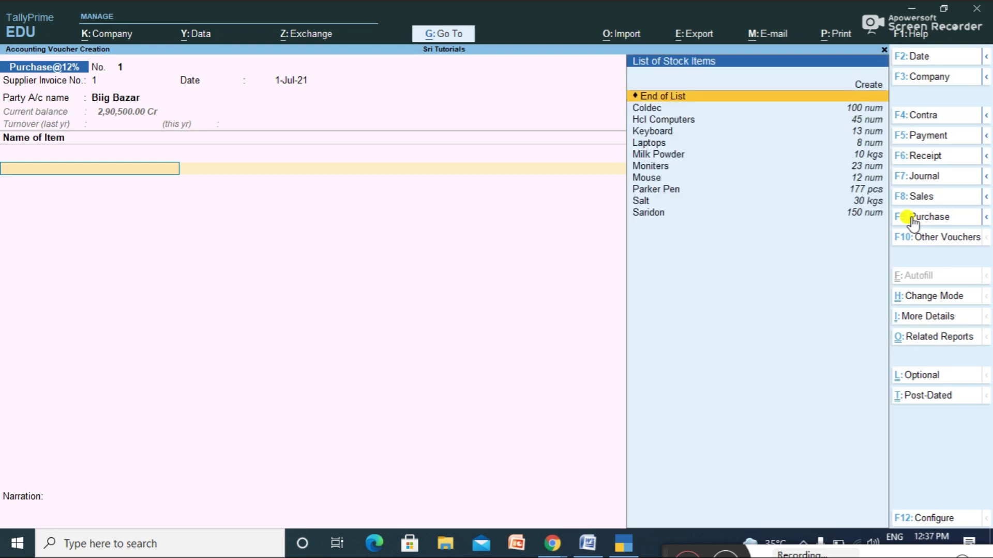
{"action": "key", "text": "alt+c"}
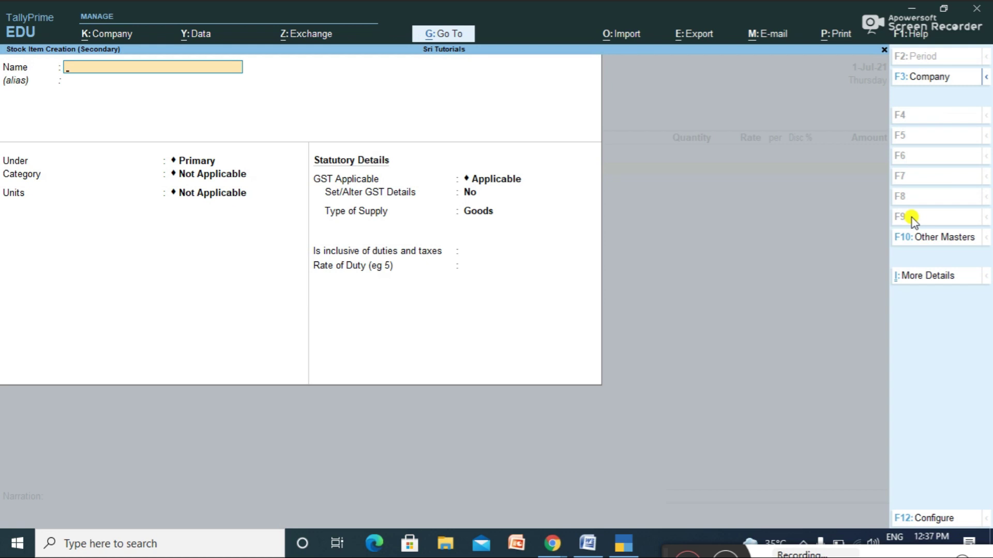
{"action": "type", "text": "Note Books"}
{"action": "key", "text": "Return"}
{"action": "key", "text": "Return"}
{"action": "key", "text": "Return"}
{"action": "key", "text": "Down"}
{"action": "key", "text": "Down"}
{"action": "key", "text": "Down"}
{"action": "key", "text": "Down"}
{"action": "key", "text": "Down"}
{"action": "key", "text": "Down"}
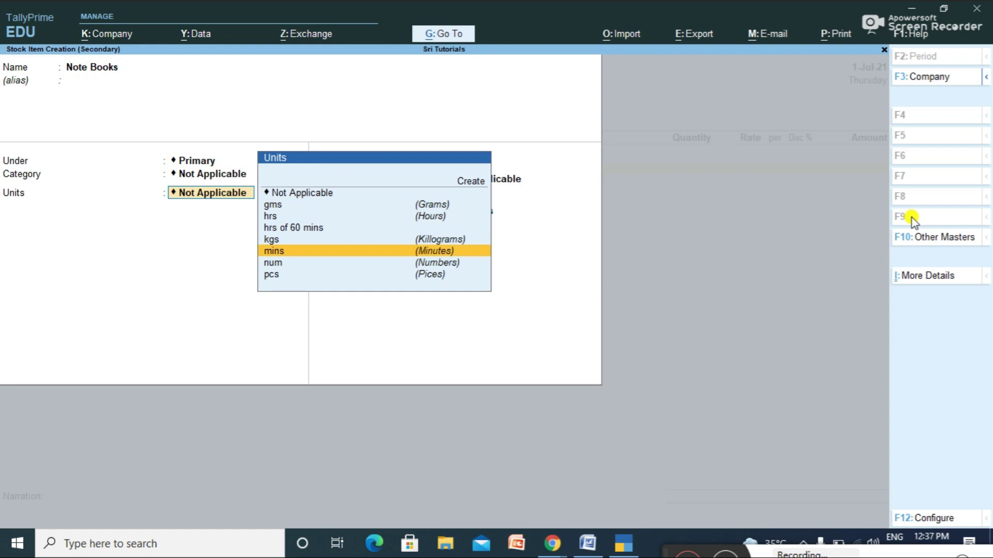
{"action": "key", "text": "Return"}
{"action": "key", "text": "Return"}
{"action": "key", "text": "Return"}
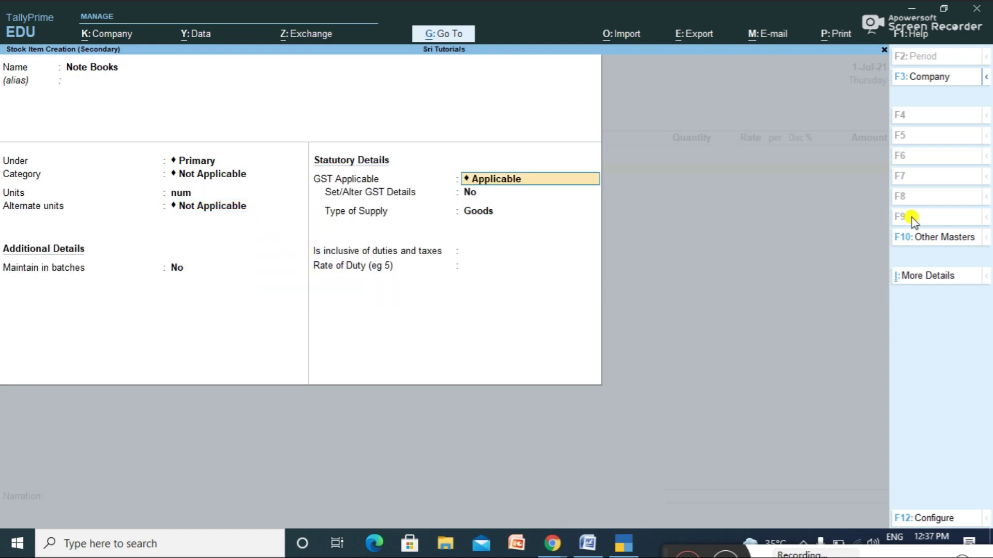
Enable GST details for Note Books with the description Note Books and HSN/SAC 7865.
{"action": "key", "text": "Return"}
{"action": "type", "text": "yes"}
{"action": "key", "text": "Return"}
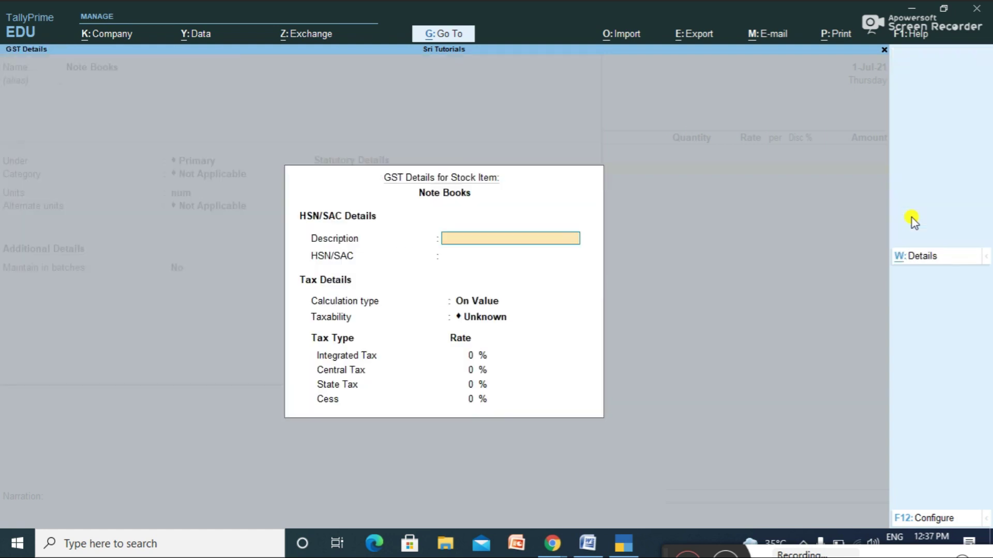
{"action": "type", "text": "Note Books"}
{"action": "key", "text": "Return"}
{"action": "type", "text": "7865"}
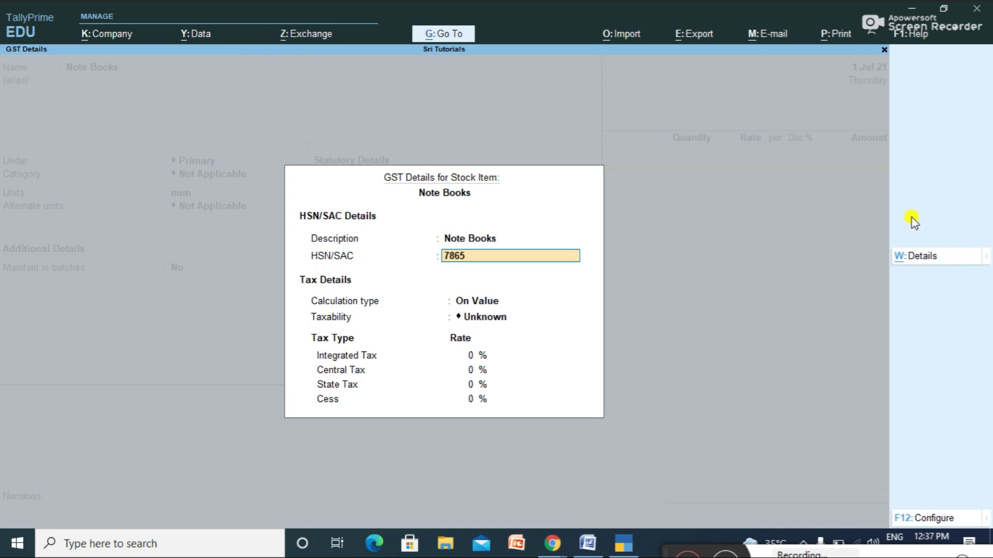
{"action": "key", "text": "Return"}
Make Note Books taxable at 12% integrated tax, accept the remaining details and save the stock item into the voucher.
{"action": "key", "text": "Return"}
{"action": "key", "text": "Down"}
{"action": "key", "text": "Down"}
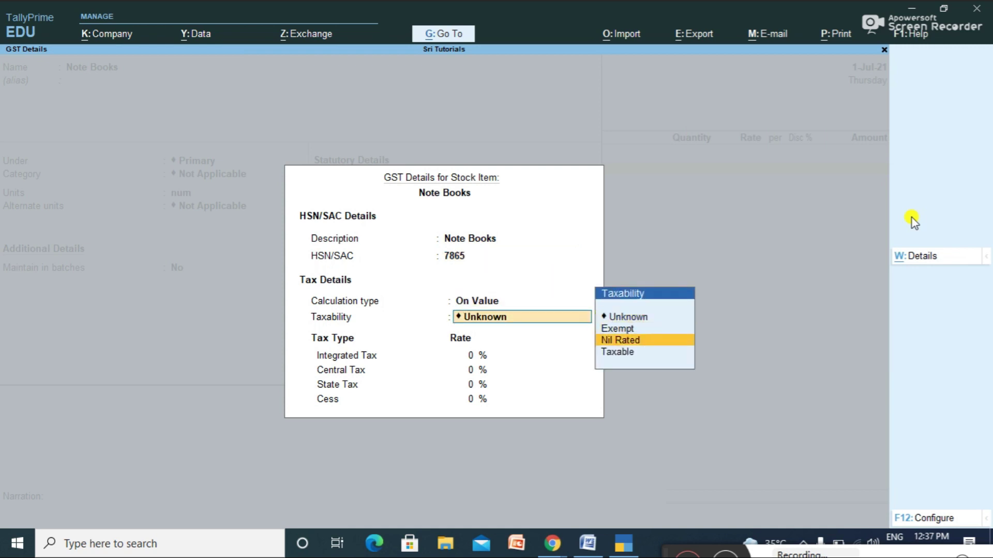
{"action": "key", "text": "Down"}
{"action": "key", "text": "Return"}
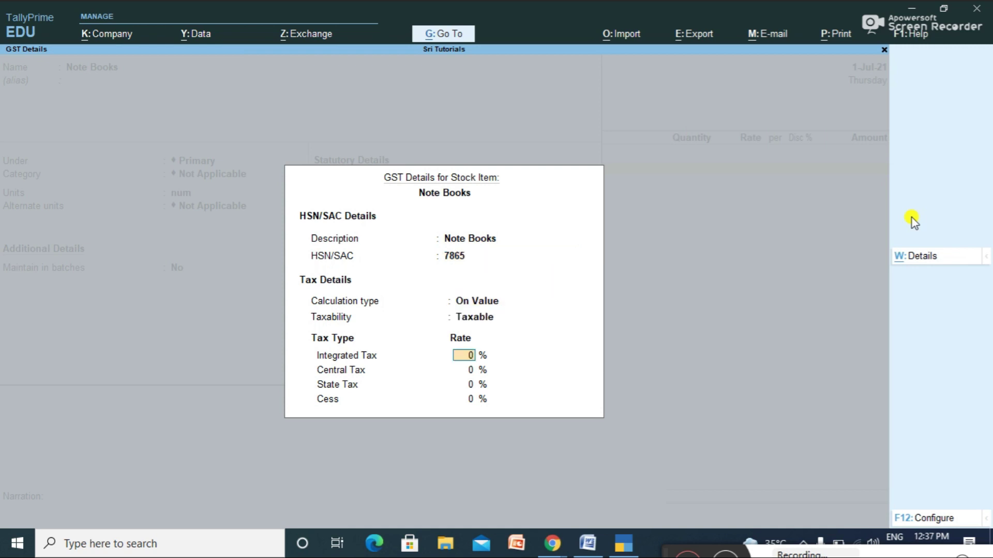
{"action": "type", "text": "12"}
{"action": "key", "text": "Return"}
{"action": "key", "text": "Return"}
{"action": "key", "text": "Return"}
{"action": "key", "text": "Return"}
{"action": "key", "text": "Return"}
{"action": "key", "text": "Return"}
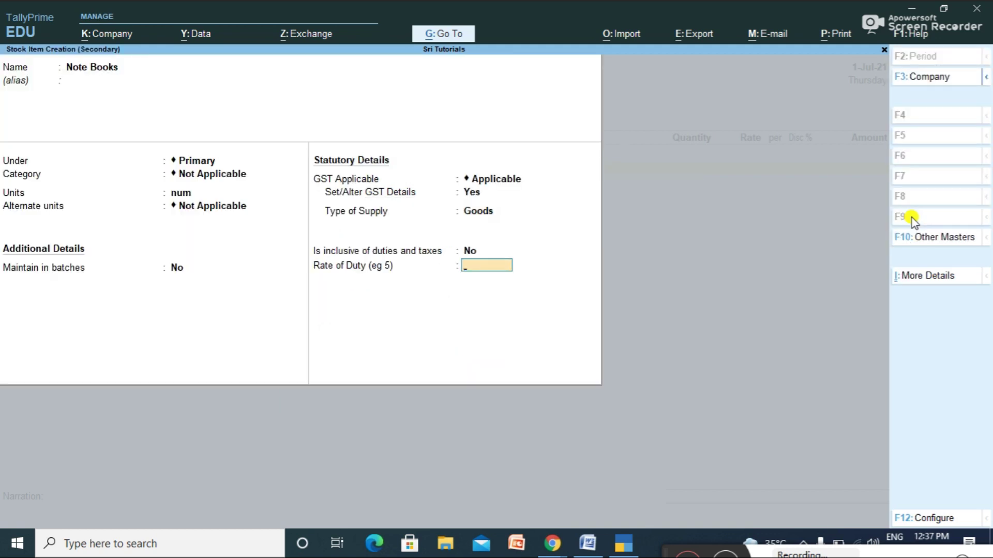
{"action": "key", "text": "Return"}
{"action": "key", "text": "Return"}
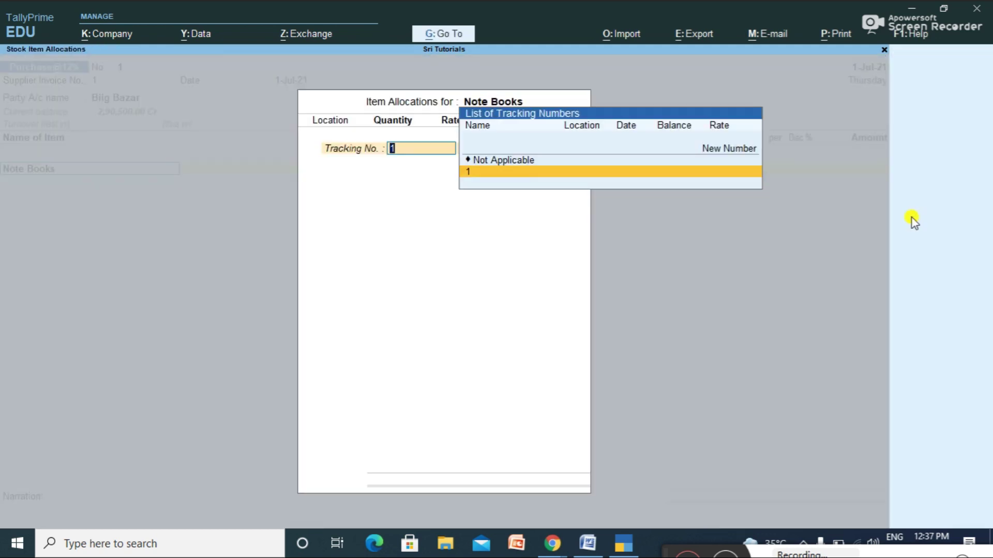
Set the Note Books allocation's tracking number to Not Applicable and its location to Bangalore Gowdon.
{"action": "key", "text": "Return"}
{"action": "type", "text": "M"}
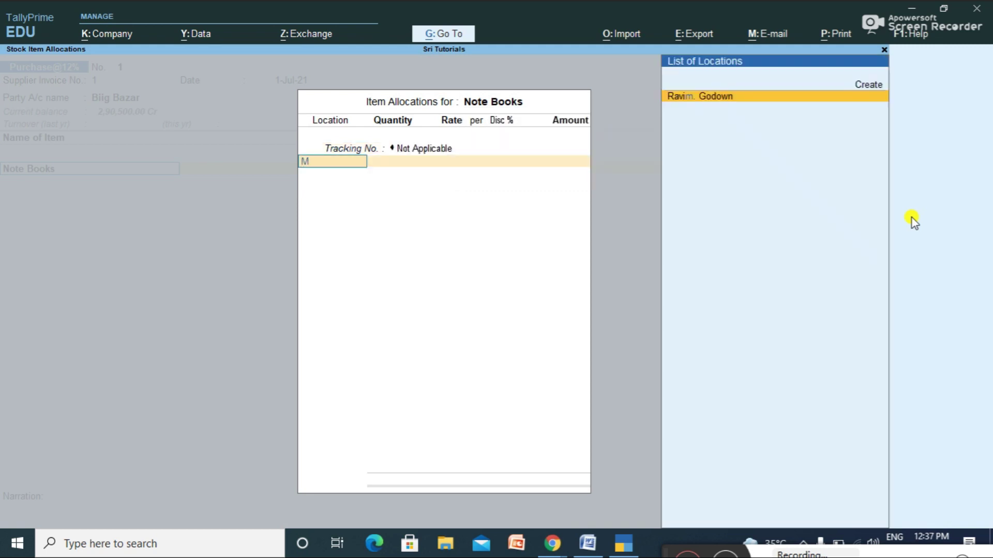
{"action": "key", "text": "BackSpace"}
{"action": "key", "text": "Return"}
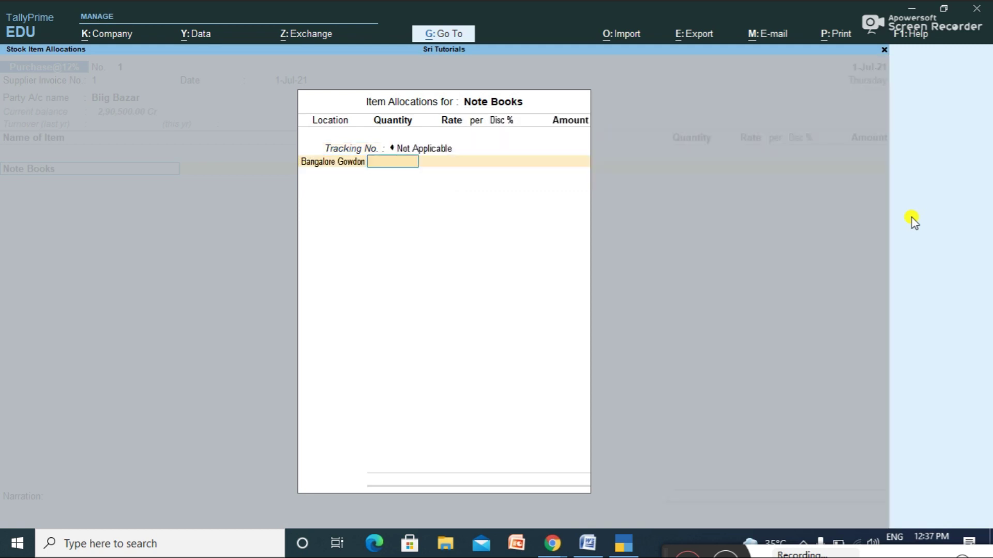
Enter a quantity of 20 num at a rate of 100 for Note Books and finish the item allocation.
{"action": "type", "text": "20"}
{"action": "key", "text": "Return"}
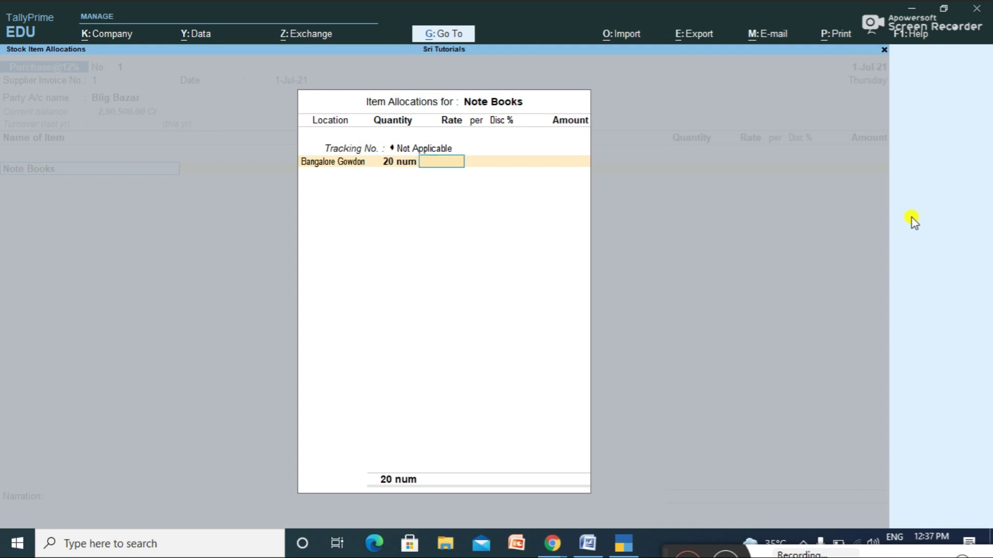
{"action": "type", "text": "100"}
{"action": "key", "text": "Return"}
{"action": "key", "text": "Return"}
{"action": "key", "text": "Return"}
Allocate Note Books to the Purchase @ 12% ledger and classify the transaction as Purchase Taxable.
{"action": "type", "text": "P"}
{"action": "key", "text": "Return"}
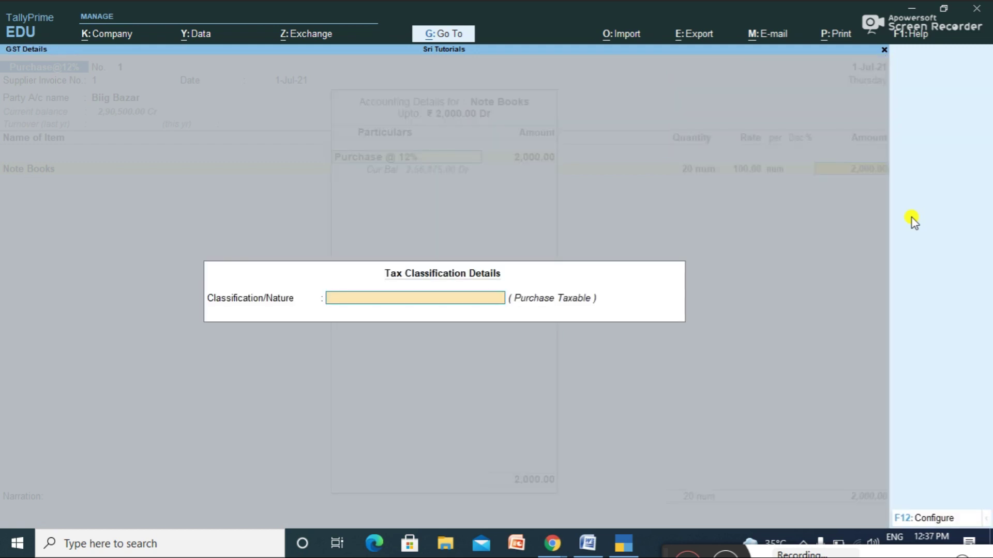
{"action": "type", "text": "Pu"}
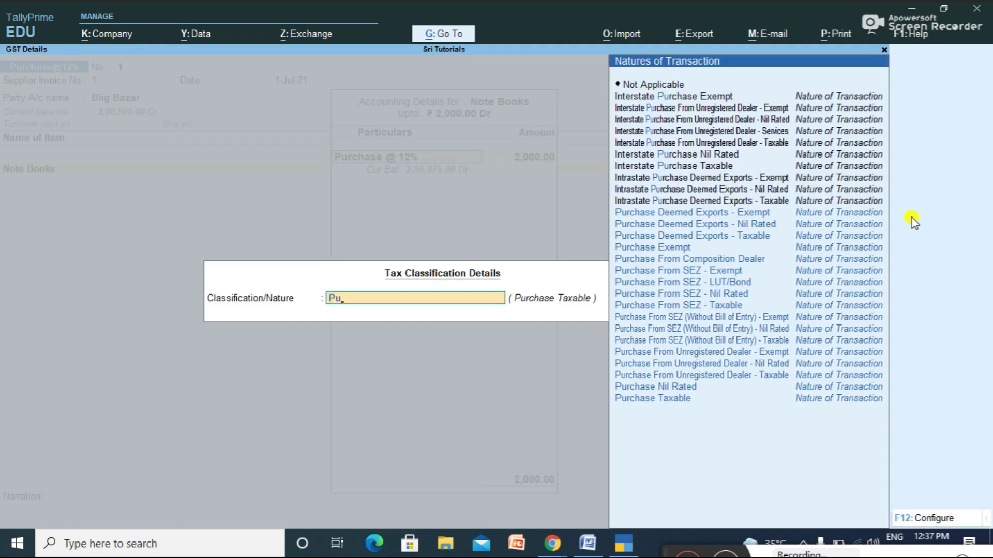
{"action": "key", "text": "Down"}
{"action": "key", "text": "Down"}
{"action": "key", "text": "Down"}
{"action": "key", "text": "Down"}
{"action": "key", "text": "Down"}
{"action": "key", "text": "Down"}
{"action": "key", "text": "Down"}
{"action": "key", "text": "Down"}
{"action": "key", "text": "Down"}
{"action": "key", "text": "Down"}
{"action": "key", "text": "Down"}
{"action": "key", "text": "Down"}
{"action": "key", "text": "Down"}
{"action": "key", "text": "Down"}
{"action": "key", "text": "Down"}
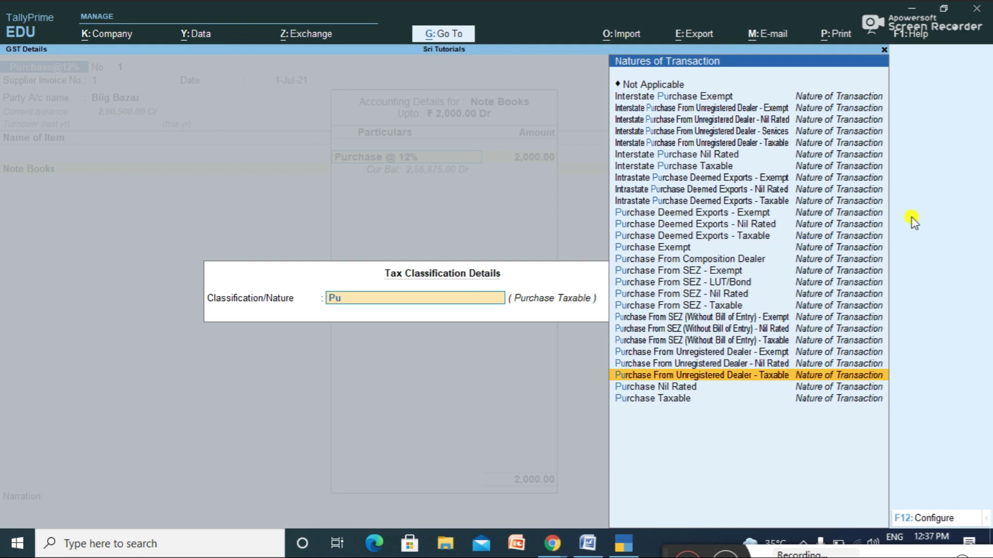
{"action": "key", "text": "Down"}
{"action": "key", "text": "Down"}
{"action": "key", "text": "Return"}
{"action": "key", "text": "Return"}
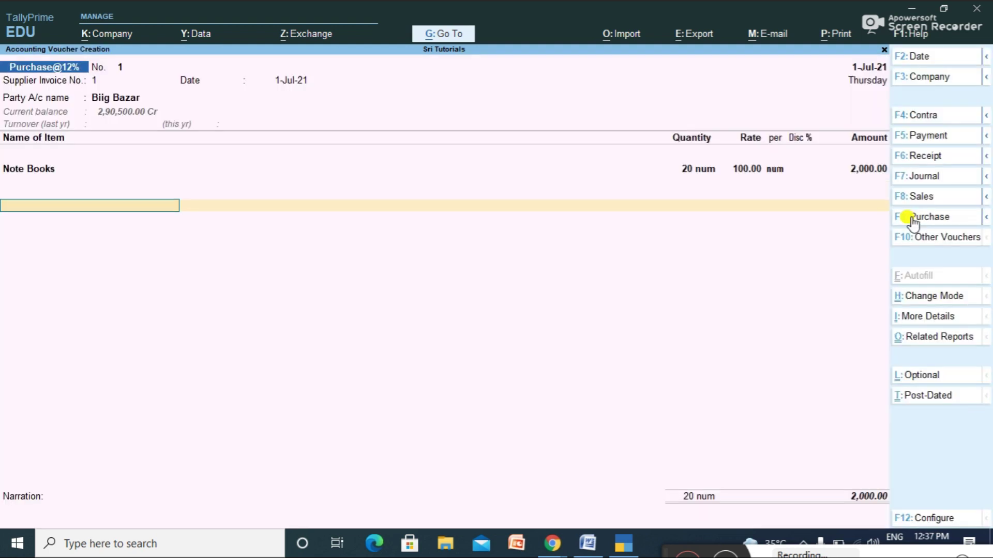
Add the Sgst and Cgst ledgers below Note Books and save the Purchase@12% voucher without a narration.
{"action": "type", "text": "Sg"}
{"action": "key", "text": "Return"}
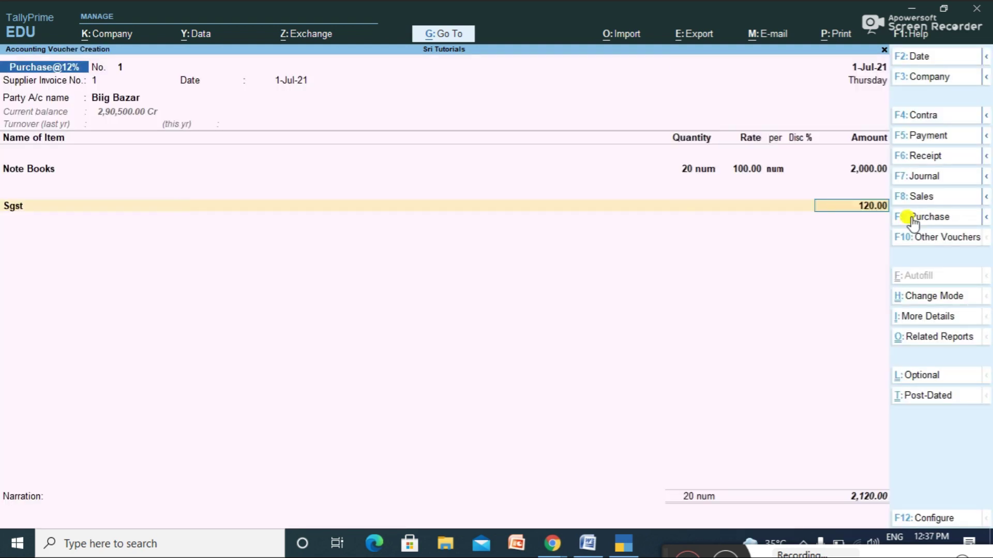
{"action": "key", "text": "Return"}
{"action": "type", "text": "Cgst"}
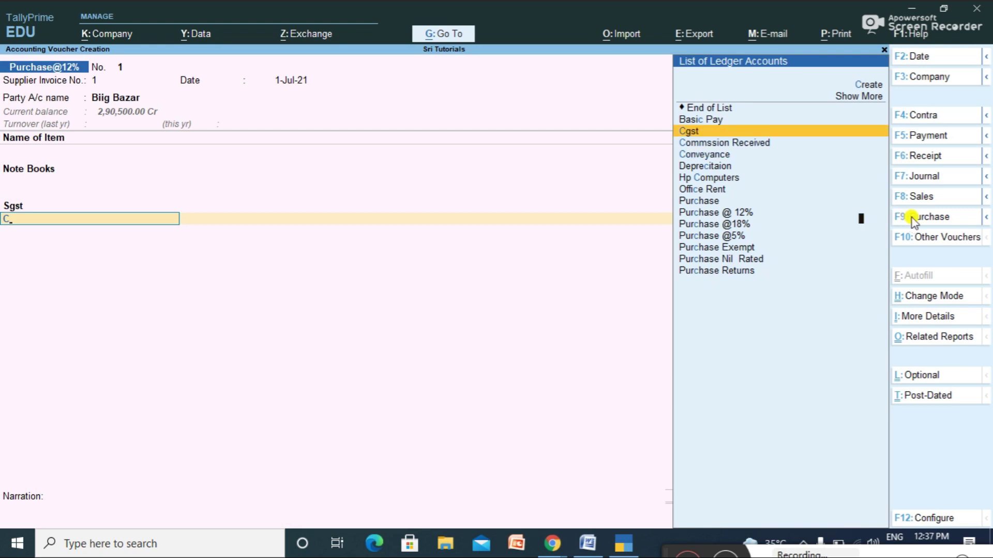
{"action": "key", "text": "Return"}
{"action": "key", "text": "Return"}
{"action": "key", "text": "Return"}
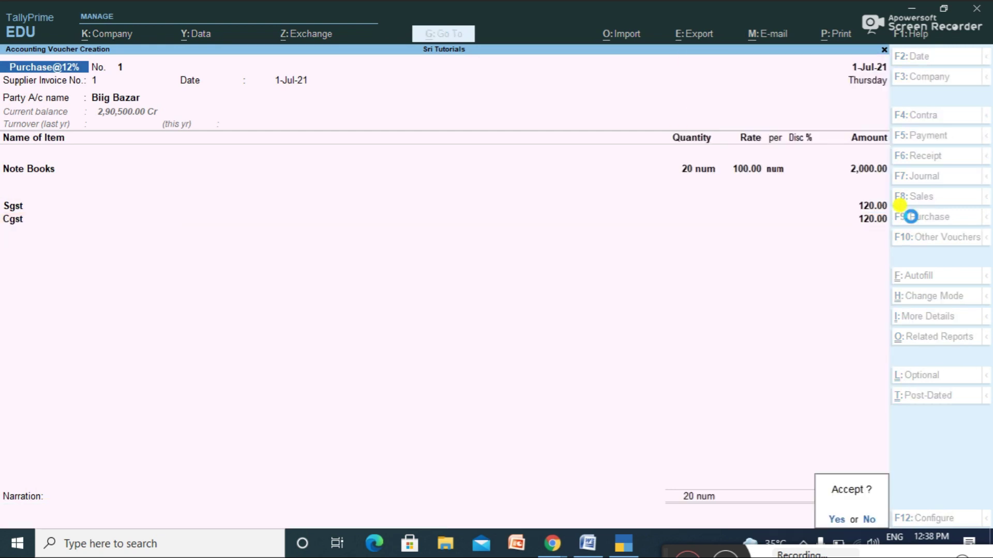
{"action": "key", "text": "Return"}
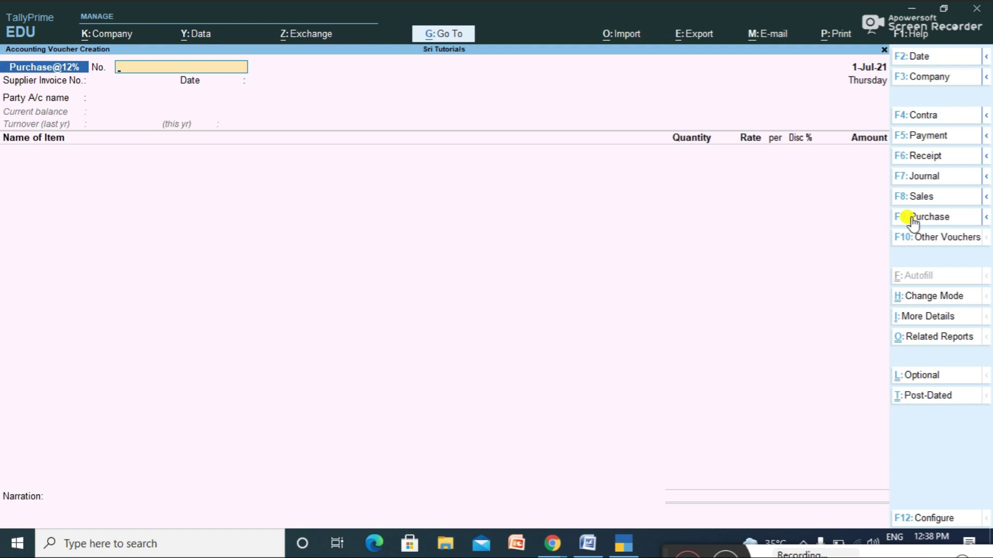
Start a Sales @5% voucher, set its voucher number to 1 and keep the existing date.
{"action": "left_click", "coordinate": [928, 199]}
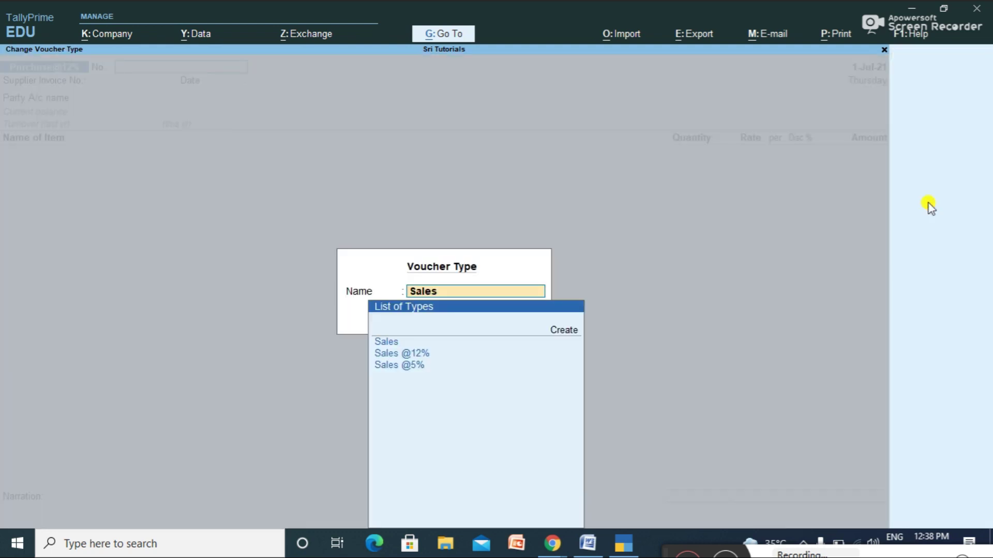
{"action": "key", "text": "Down"}
{"action": "key", "text": "Down"}
{"action": "key", "text": "Down"}
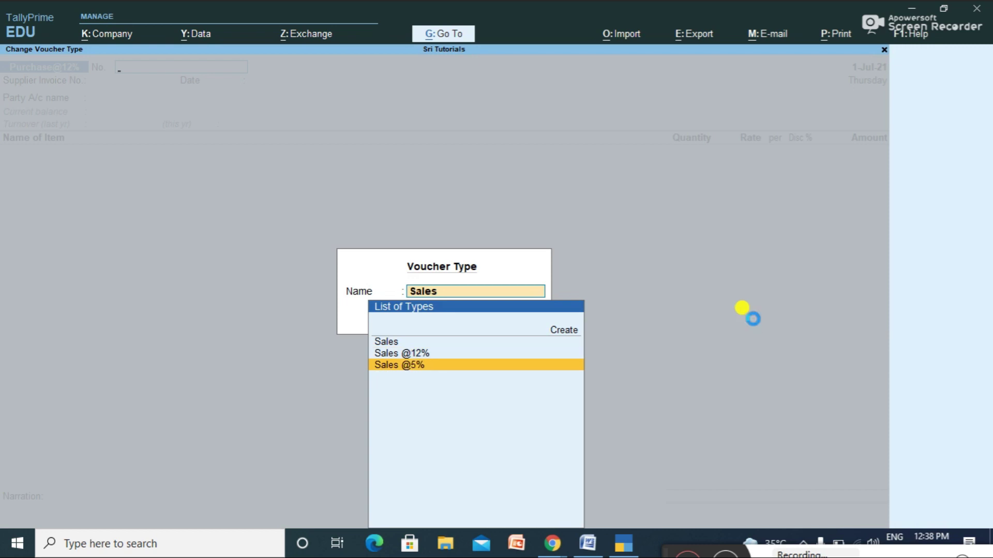
{"action": "key", "text": "Return"}
{"action": "type", "text": "1"}
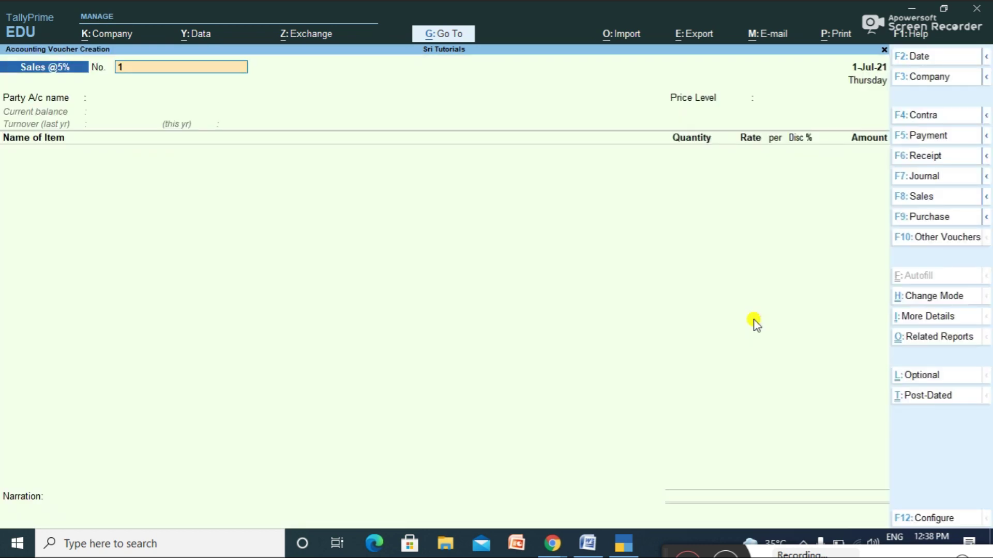
{"action": "key", "text": "Return"}
{"action": "key", "text": "Return"}
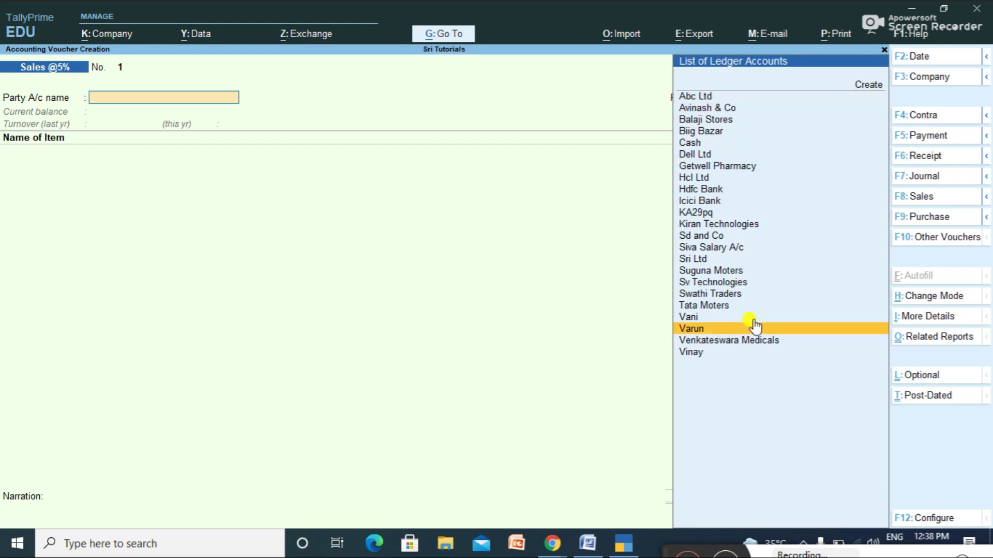
Begin a new party ledger for the sales voucher and enter the customer's name without an alias.
{"action": "key", "text": "Up"}
{"action": "key", "text": "Up"}
{"action": "key", "text": "Up"}
{"action": "key", "text": "Up"}
{"action": "key", "text": "Up"}
{"action": "key", "text": "Up"}
{"action": "key", "text": "Up"}
{"action": "key", "text": "Up"}
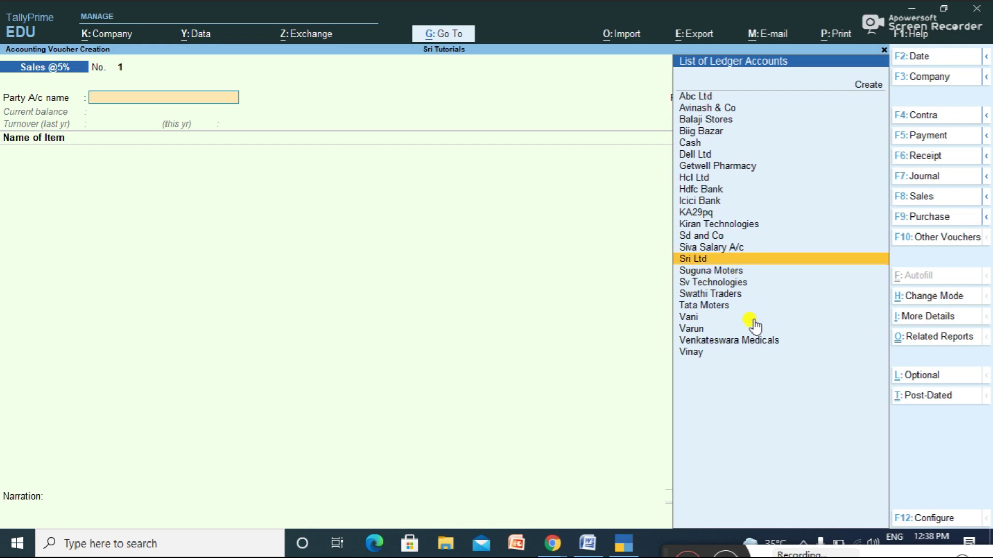
{"action": "key", "text": "Up"}
{"action": "key", "text": "Up"}
{"action": "key", "text": "Up"}
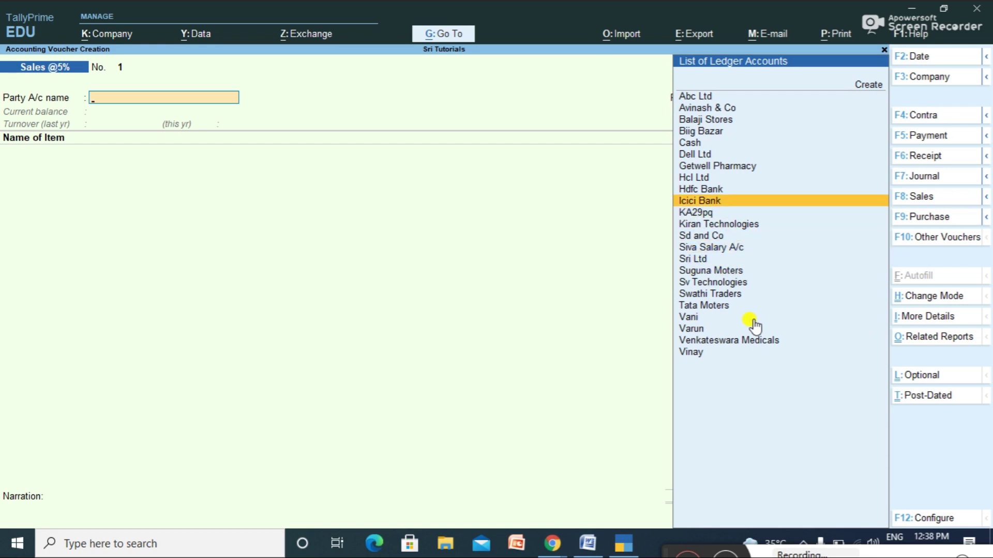
{"action": "key", "text": "alt+c"}
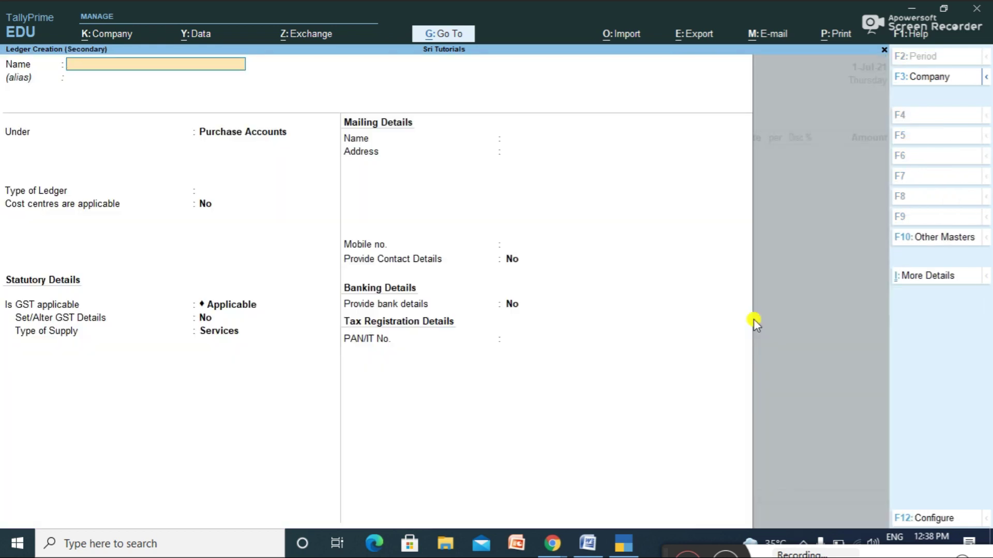
{"action": "type", "text": "Venkat"}
{"action": "key", "text": "Return"}
{"action": "key", "text": "Return"}
Place the customer's ledger under the Sundry Debtors group and keep its mailing name.
{"action": "type", "text": "S"}
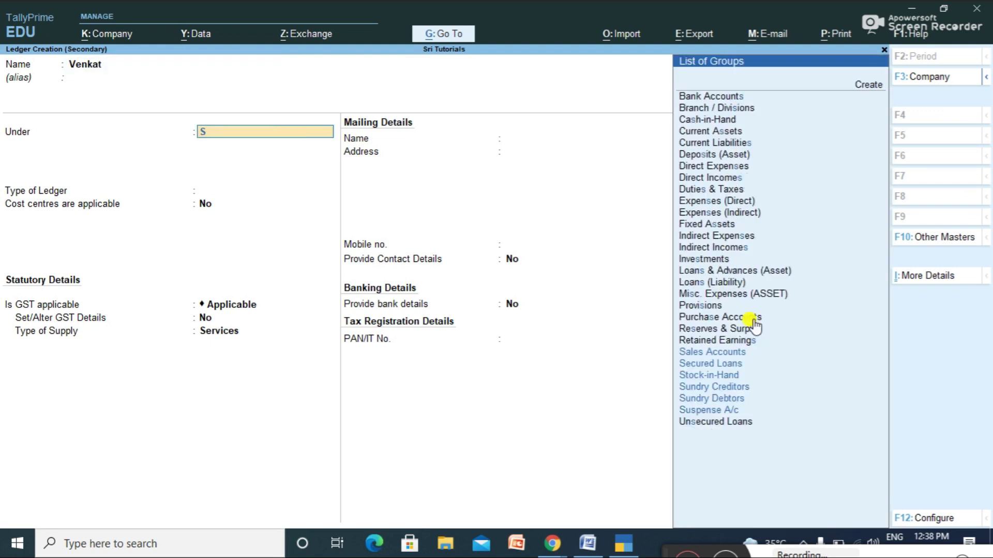
{"action": "key", "text": "Down"}
{"action": "key", "text": "Down"}
{"action": "key", "text": "Down"}
{"action": "key", "text": "Down"}
{"action": "key", "text": "Down"}
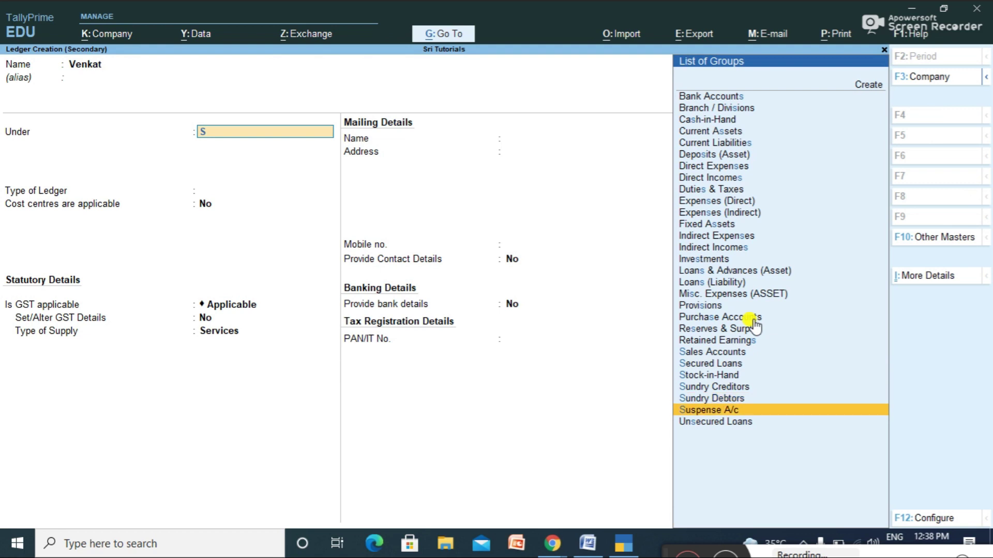
{"action": "key", "text": "Up"}
{"action": "key", "text": "Return"}
{"action": "key", "text": "Return"}
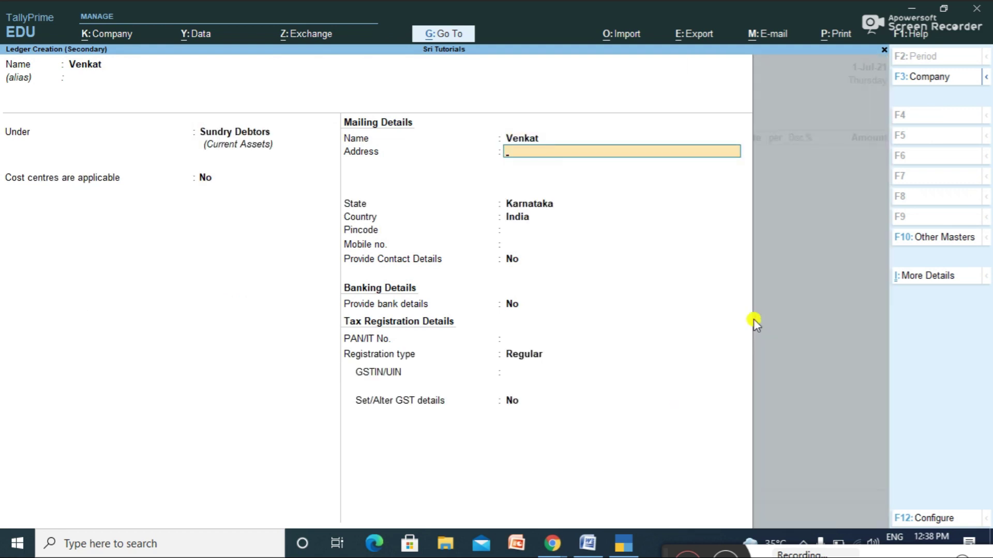
Set the customer's registration type to Unregistered, save the ledger and accept the voucher's default party details.
{"action": "key", "text": "Return"}
{"action": "key", "text": "Return"}
{"action": "key", "text": "Return"}
{"action": "key", "text": "Return"}
{"action": "key", "text": "Return"}
{"action": "key", "text": "Return"}
{"action": "key", "text": "Return"}
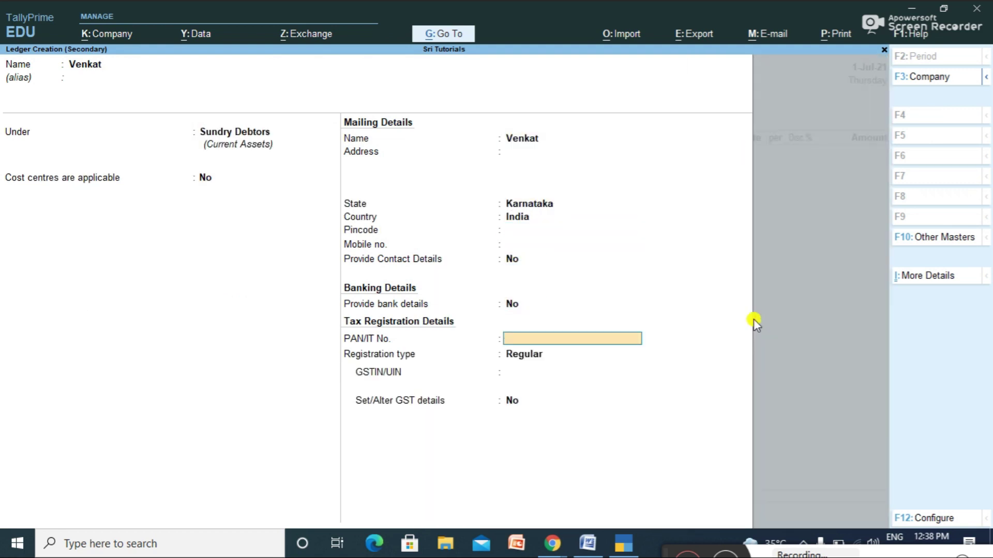
{"action": "key", "text": "Return"}
{"action": "key", "text": "Down"}
{"action": "key", "text": "Return"}
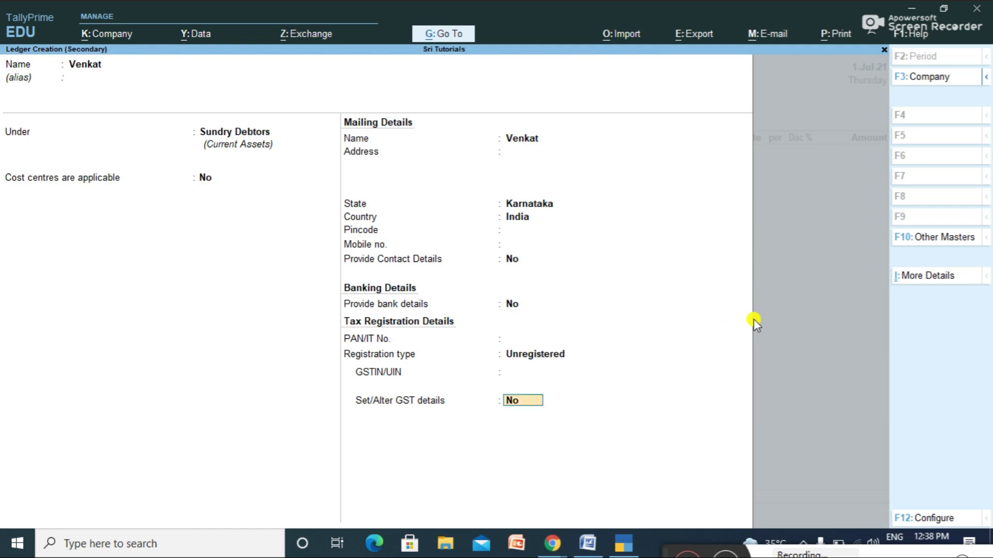
{"action": "key", "text": "ctrl+a"}
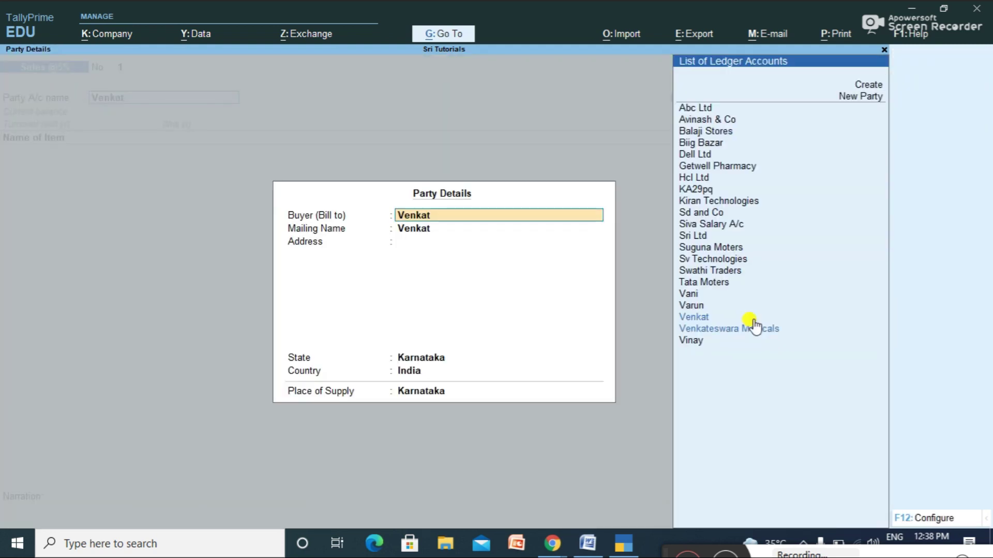
{"action": "key", "text": "ctrl+a"}
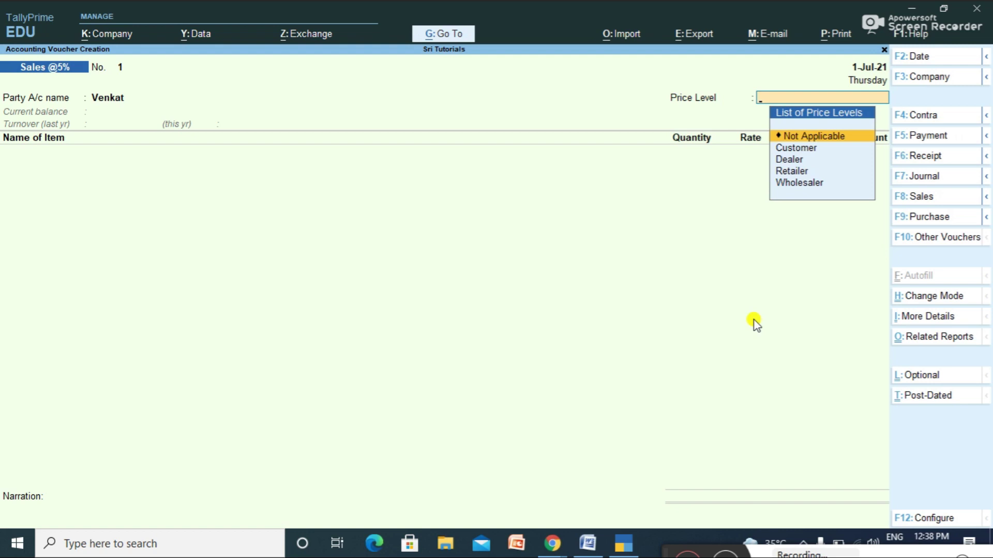
Set the price level to Not Applicable and add Milk Powder as the sold item.
{"action": "key", "text": "Return"}
{"action": "type", "text": "mil"}
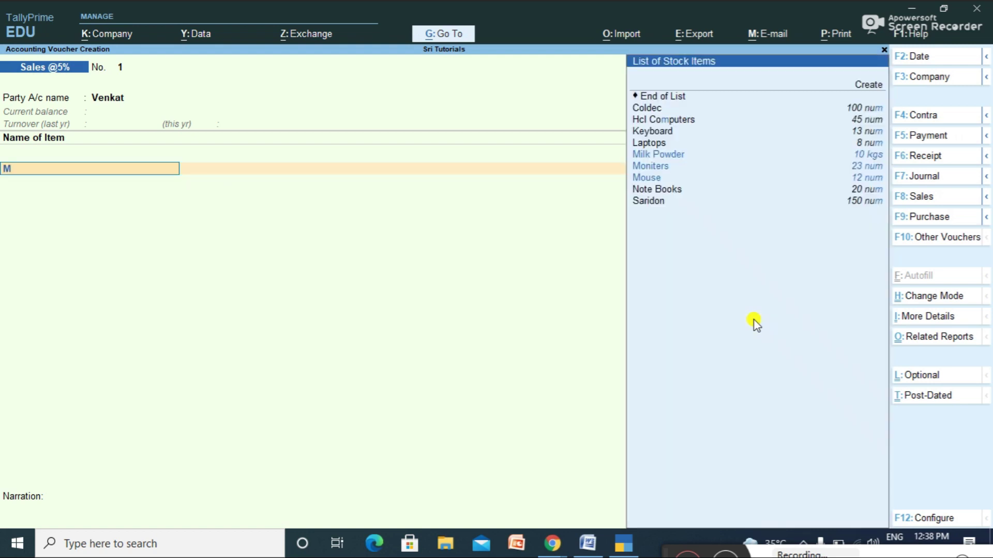
{"action": "key", "text": "Return"}
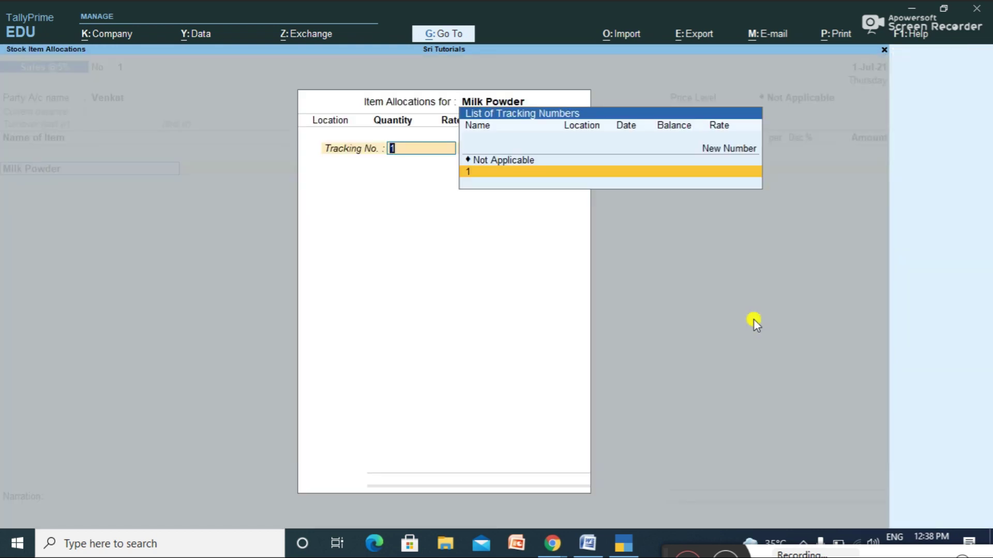
Set the Milk Powder allocation's tracking number to Not Applicable and its location to Bangalore Gowdon.
{"action": "key", "text": "BackSpace"}
{"action": "key", "text": "Return"}
{"action": "type", "text": "B"}
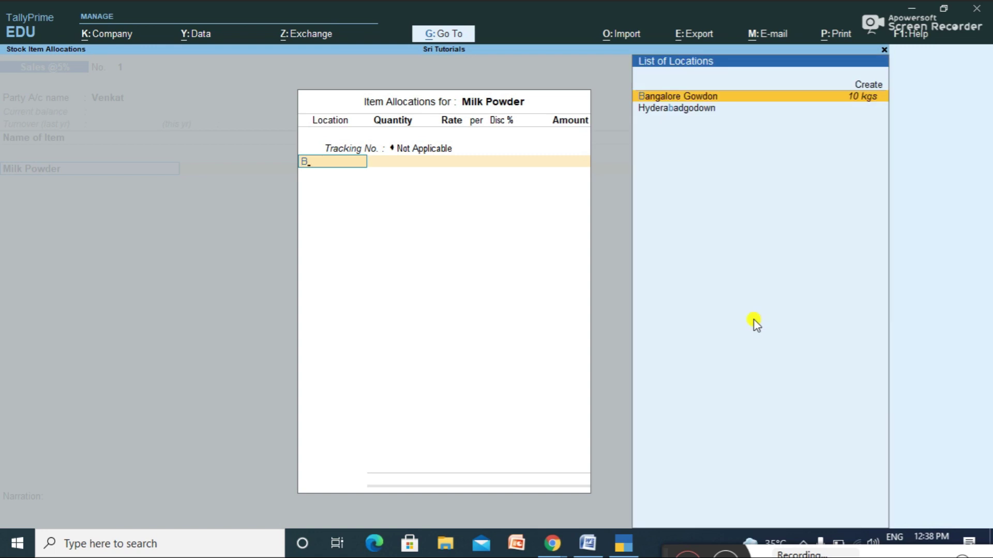
{"action": "key", "text": "Return"}
Enter a quantity of 5 kgs at a rate of 1500 for Milk Powder and finish the item allocation.
{"action": "type", "text": "5"}
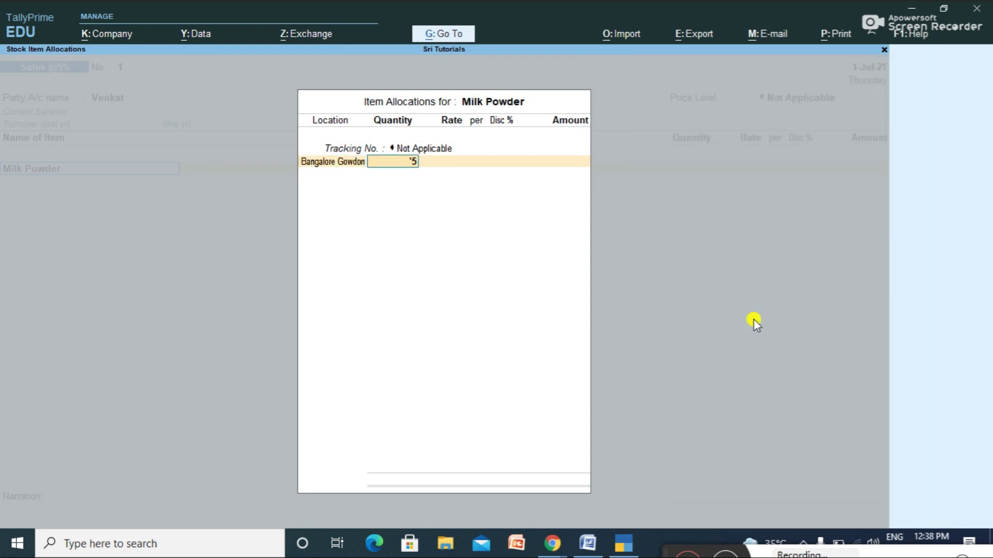
{"action": "key", "text": "Return"}
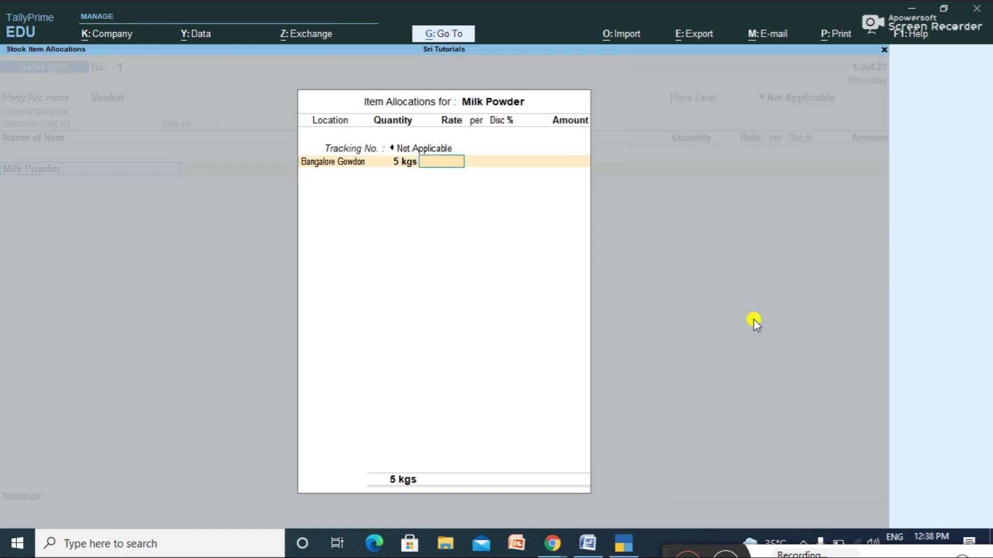
{"action": "type", "text": "1500"}
{"action": "key", "text": "Return"}
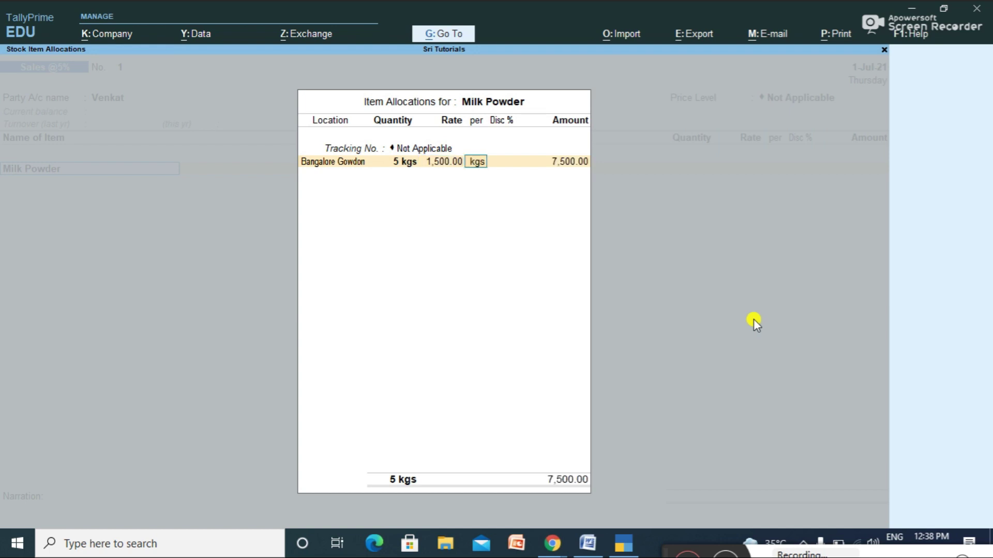
{"action": "key", "text": "Return"}
{"action": "key", "text": "Return"}
{"action": "key", "text": "Return"}
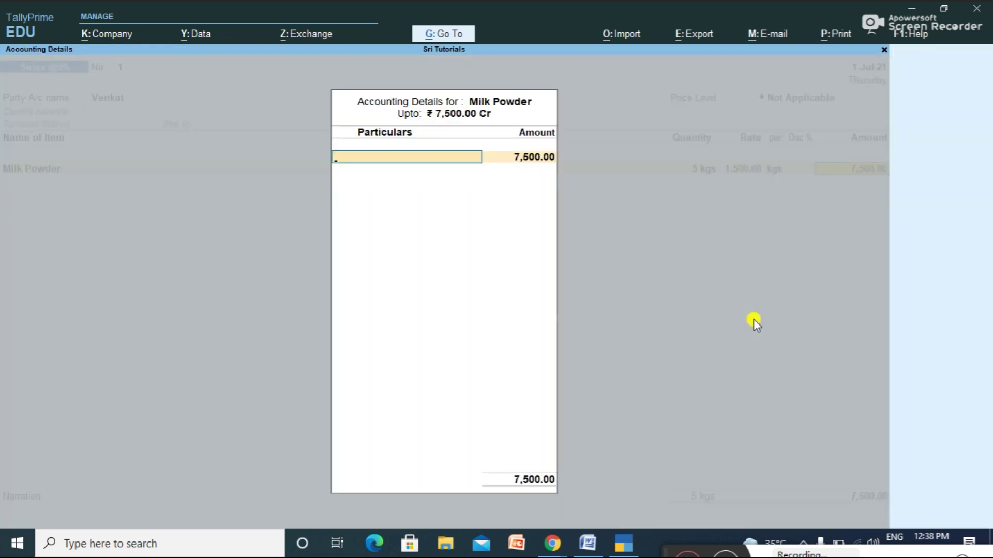
Create a new ledger named Sales @5% under the Sales Accounts group for the Milk Powder sale.
{"action": "type", "text": "Sa"}
{"action": "key", "text": "Down"}
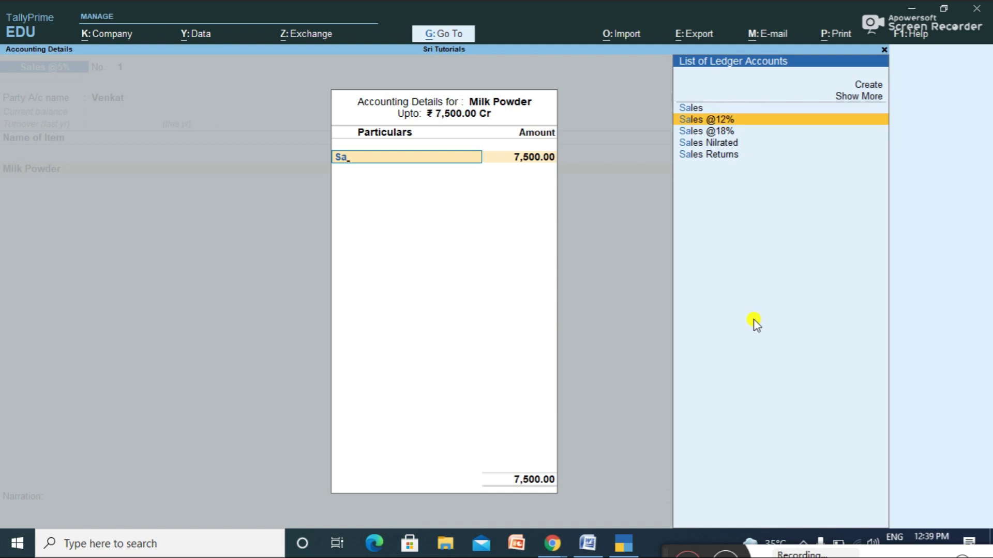
{"action": "key", "text": "alt+c"}
{"action": "type", "text": "Sales @5%"}
{"action": "key", "text": "Return"}
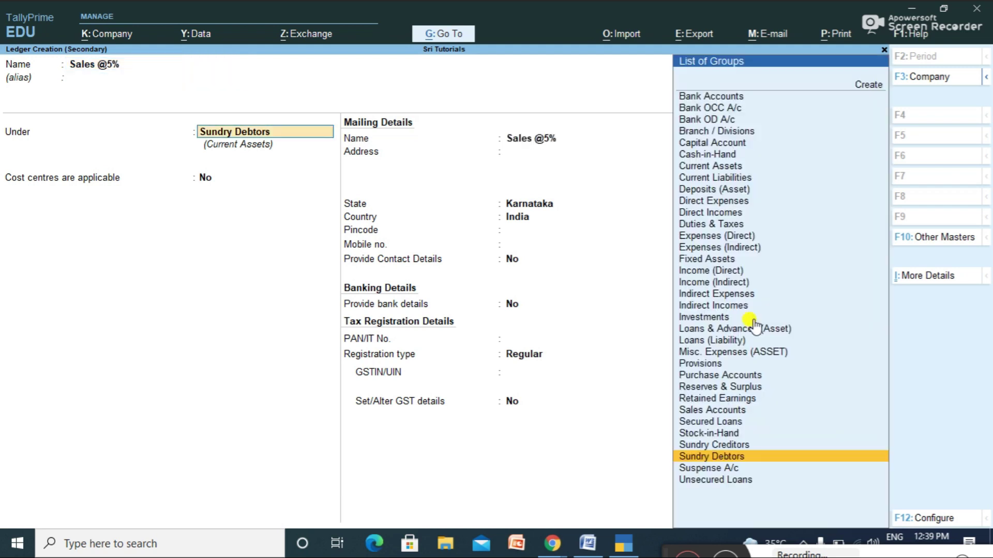
{"action": "type", "text": "sa"}
{"action": "key", "text": "Return"}
Keep cost centres off for the Sales @5% ledger, set its type of supply to Goods and save it.
{"action": "key", "text": "Return"}
{"action": "type", "text": "n"}
{"action": "key", "text": "Return"}
{"action": "key", "text": "Return"}
{"action": "key", "text": "Return"}
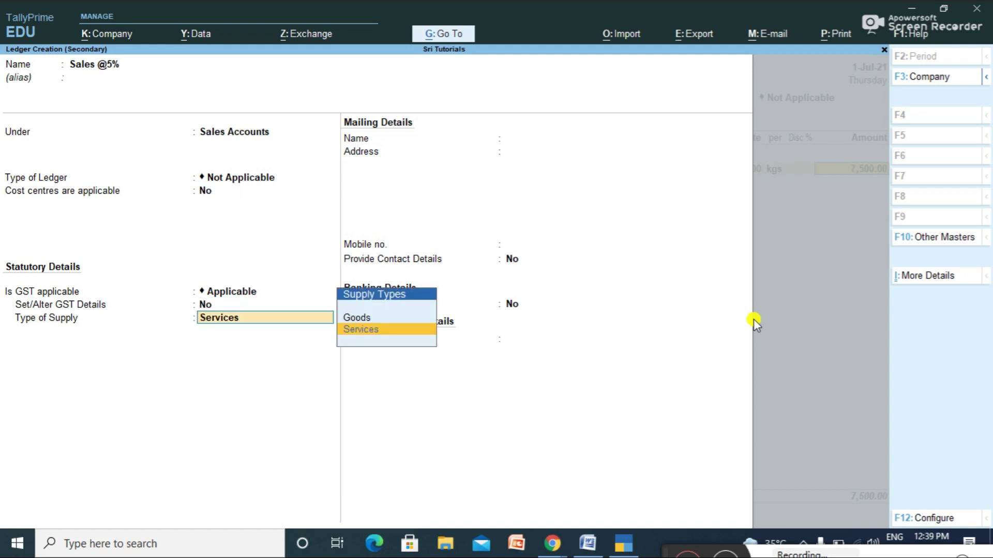
{"action": "key", "text": "Up"}
{"action": "key", "text": "Return"}
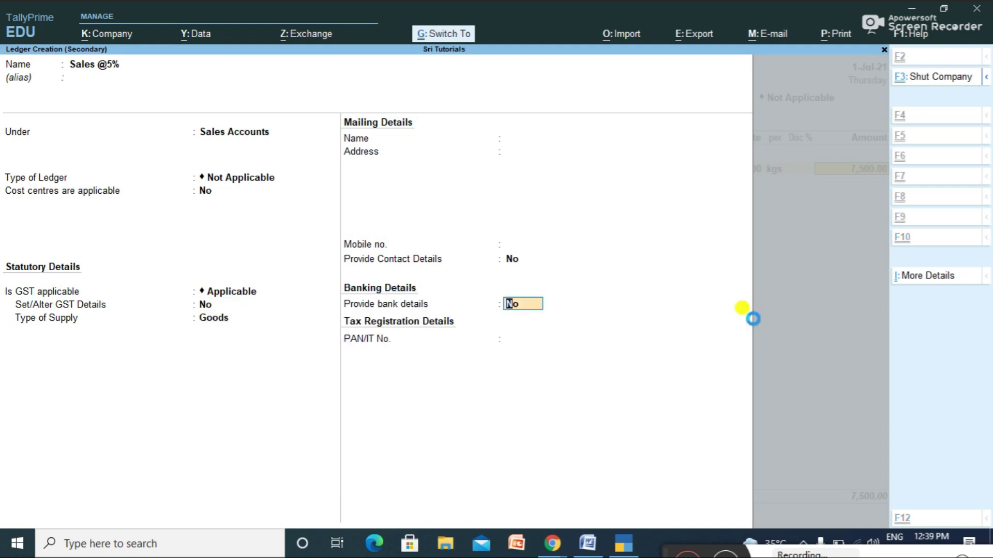
{"action": "key", "text": "ctrl+a"}
Classify the Milk Powder transaction as Sales Taxable and finish its accounting details.
{"action": "type", "text": "sa"}
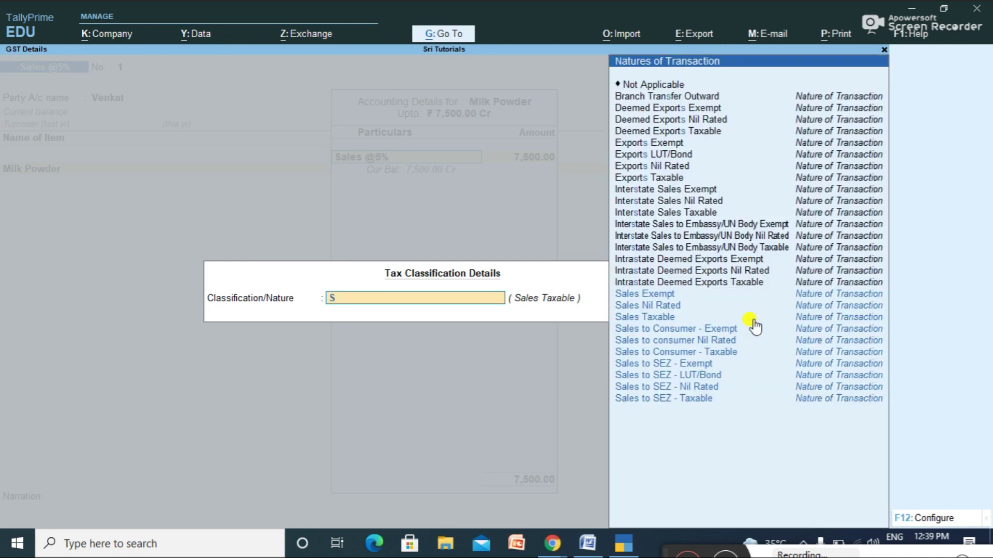
{"action": "key", "text": "Down"}
{"action": "key", "text": "Down"}
{"action": "key", "text": "Return"}
{"action": "key", "text": "Return"}
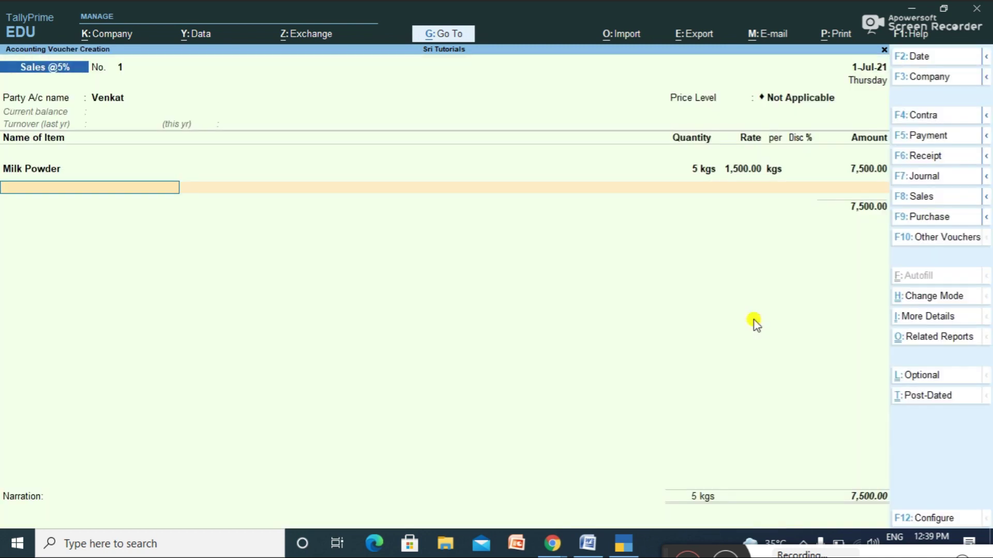
End the item list and add the Sgst ledger below Milk Powder.
{"action": "key", "text": "Return"}
{"action": "type", "text": "S"}
{"action": "key", "text": "Down"}
{"action": "key", "text": "Down"}
{"action": "key", "text": "Down"}
{"action": "key", "text": "Down"}
{"action": "key", "text": "Down"}
{"action": "key", "text": "Down"}
{"action": "key", "text": "Down"}
{"action": "key", "text": "Down"}
{"action": "key", "text": "Return"}
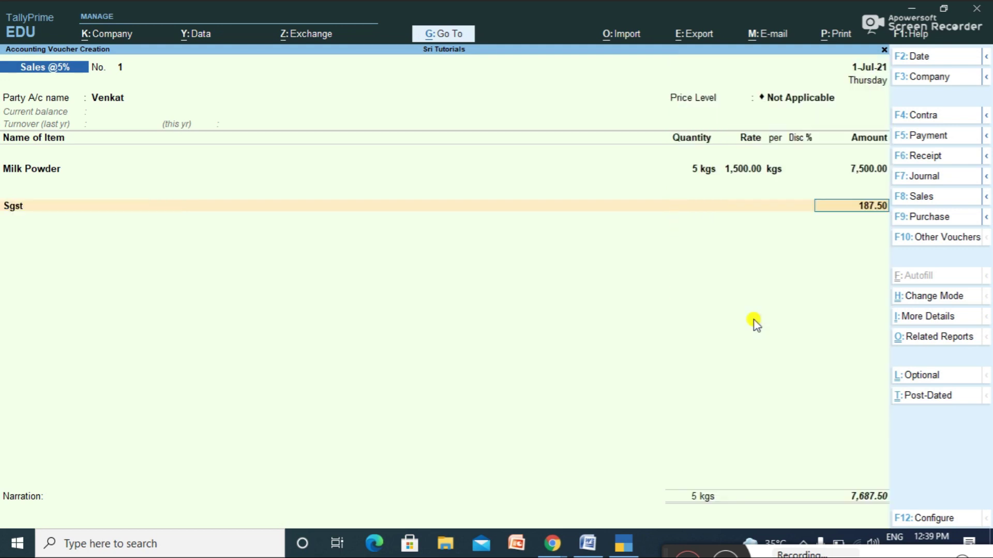
Add the Cgst ledger below Sgst and save the Sales @5% voucher without a narration.
{"action": "key", "text": "Return"}
{"action": "type", "text": "C"}
{"action": "key", "text": "Return"}
{"action": "key", "text": "Return"}
{"action": "key", "text": "Return"}
{"action": "key", "text": "Return"}
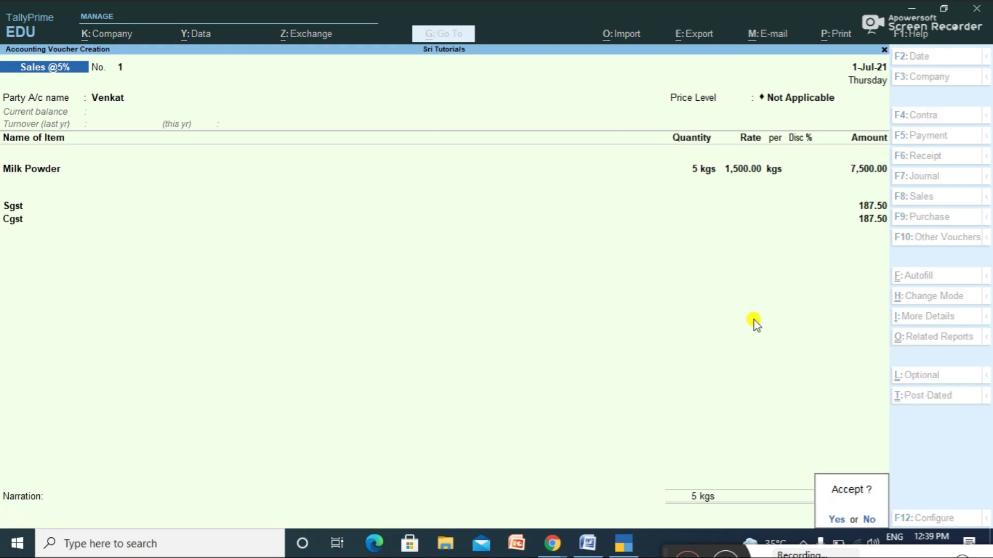
{"action": "key", "text": "Return"}
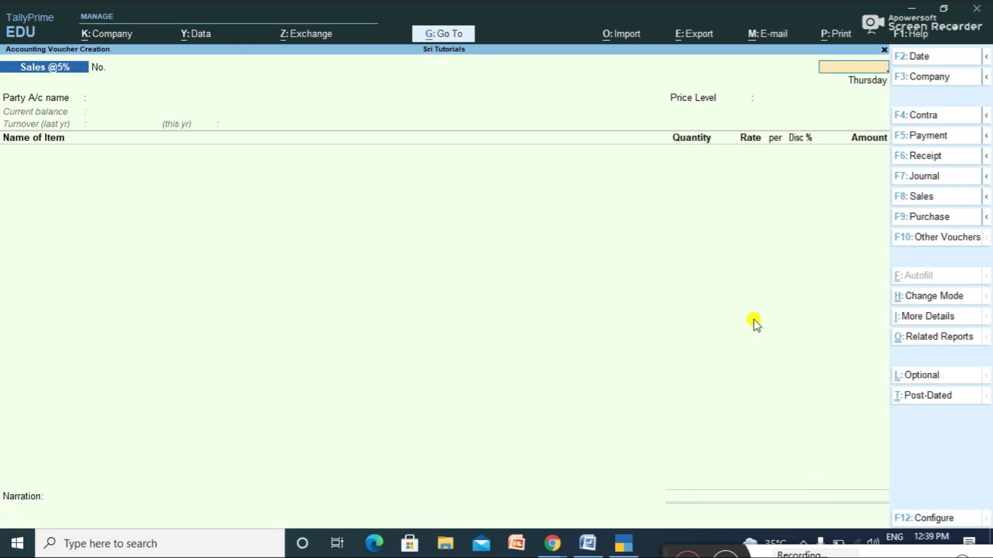
Leave voucher creation and open the list of additional reports.
{"action": "key", "text": "Escape"}
{"action": "key", "text": "Return"}
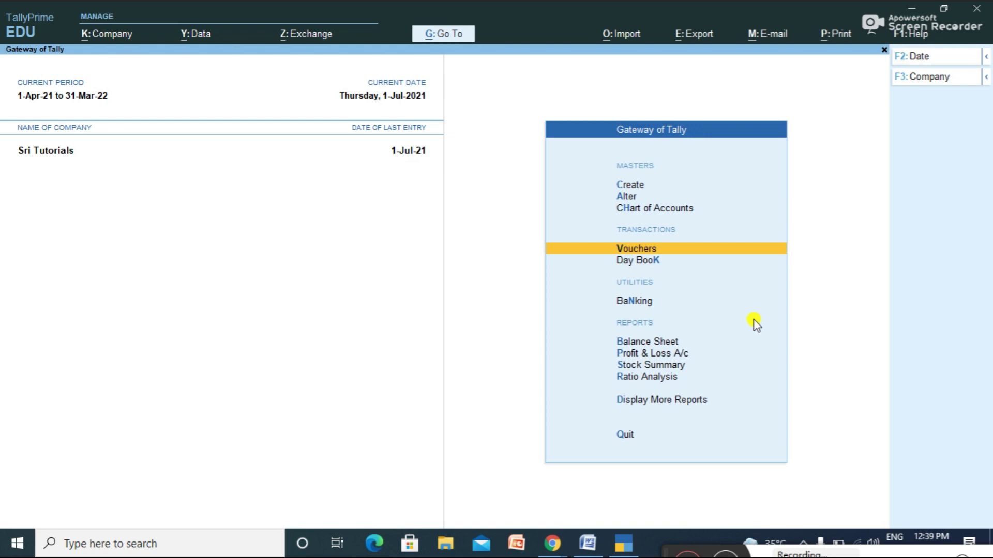
{"action": "key", "text": "Down"}
{"action": "key", "text": "Down"}
{"action": "key", "text": "Down"}
{"action": "key", "text": "Down"}
{"action": "key", "text": "Down"}
{"action": "key", "text": "Down"}
{"action": "key", "text": "Down"}
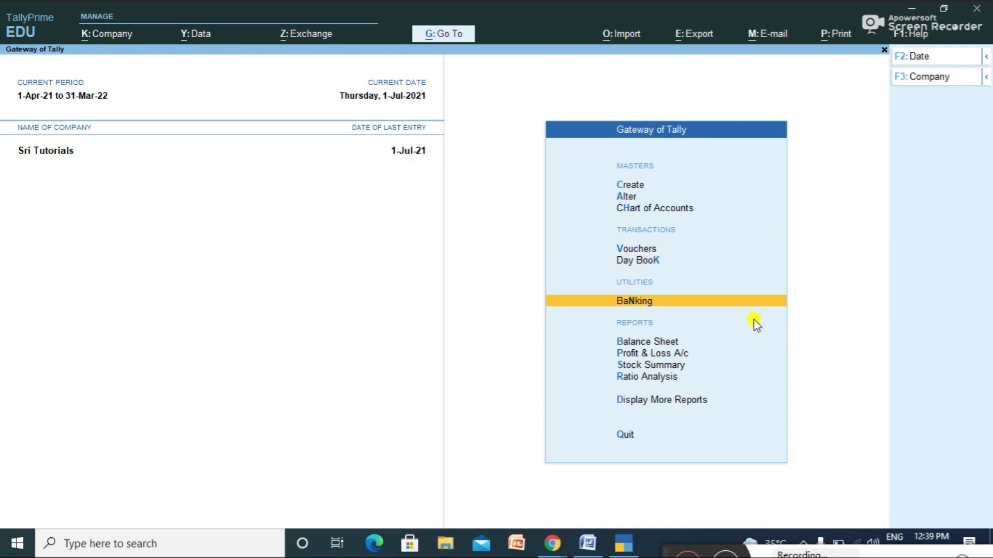
{"action": "key", "text": "Return"}
Open the monthly Sales Register from the account books.
{"action": "key", "text": "Down"}
{"action": "key", "text": "Down"}
{"action": "key", "text": "Down"}
{"action": "key", "text": "Down"}
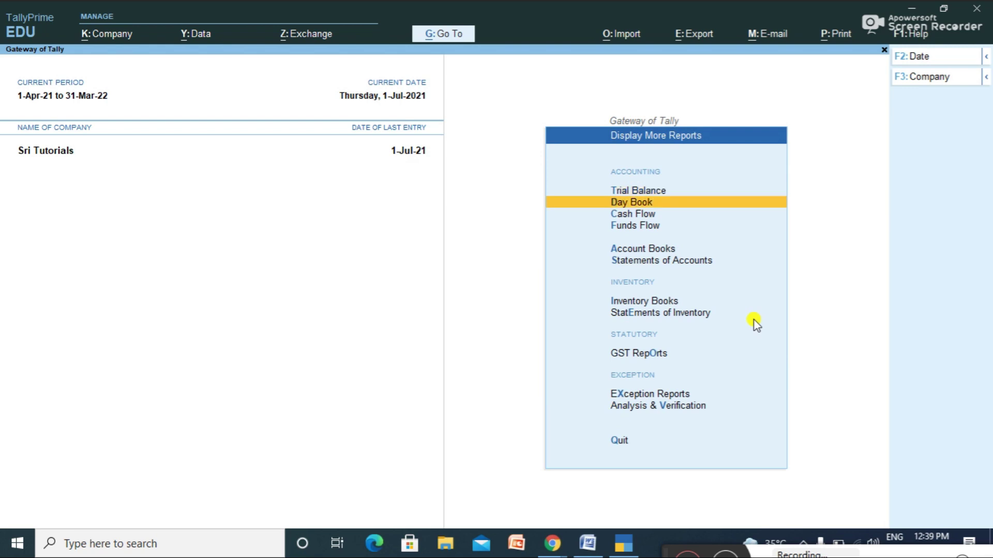
{"action": "key", "text": "Return"}
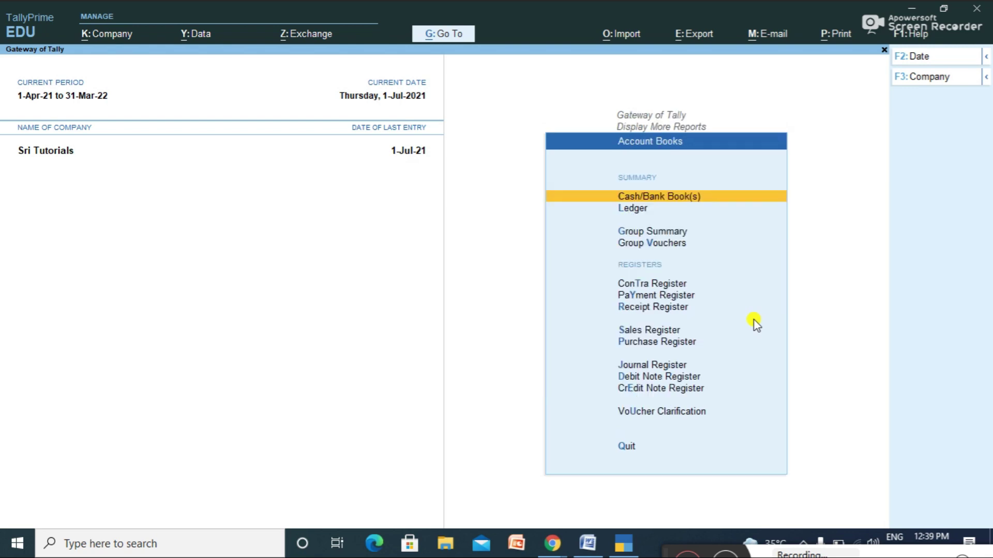
{"action": "key", "text": "Down"}
{"action": "key", "text": "Down"}
{"action": "key", "text": "Down"}
{"action": "key", "text": "Down"}
{"action": "key", "text": "Down"}
{"action": "key", "text": "Down"}
{"action": "key", "text": "Down"}
{"action": "key", "text": "Return"}
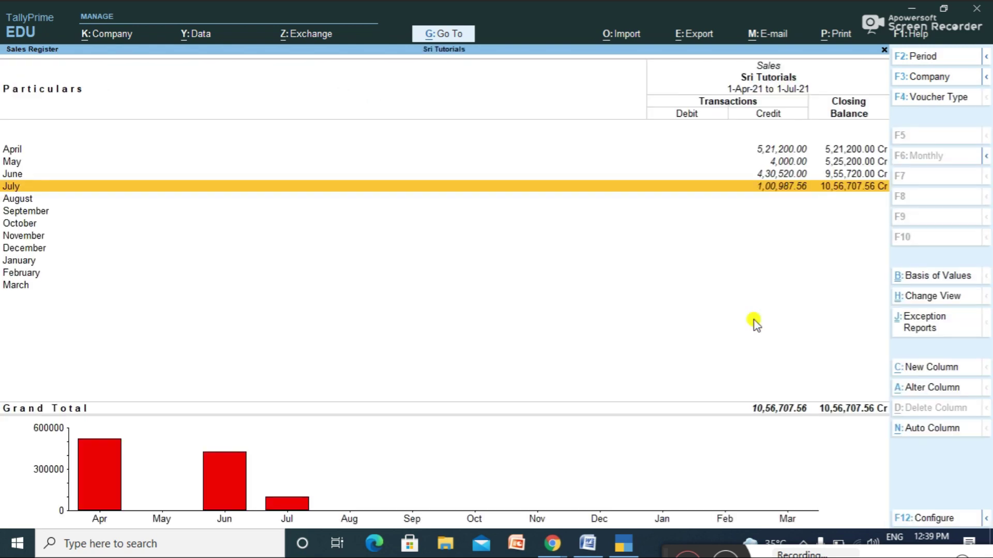
Examine July's sales vouchers in the Sales Register down to the Sales @5% entry.
{"action": "key", "text": "Return"}
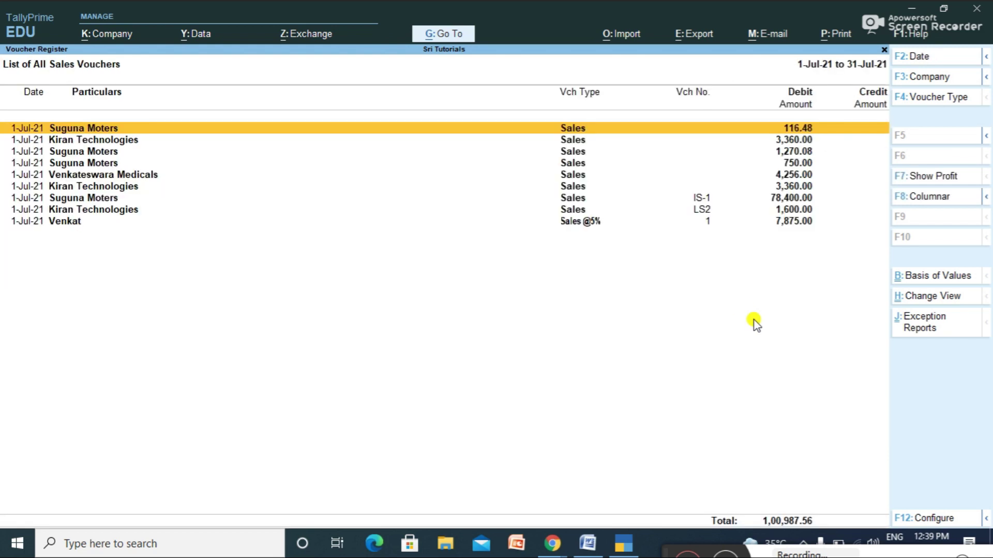
{"action": "key", "text": "Down"}
{"action": "key", "text": "Down"}
{"action": "key", "text": "Down"}
{"action": "key", "text": "Down"}
{"action": "key", "text": "Down"}
{"action": "key", "text": "Down"}
{"action": "key", "text": "Down"}
{"action": "key", "text": "Down"}
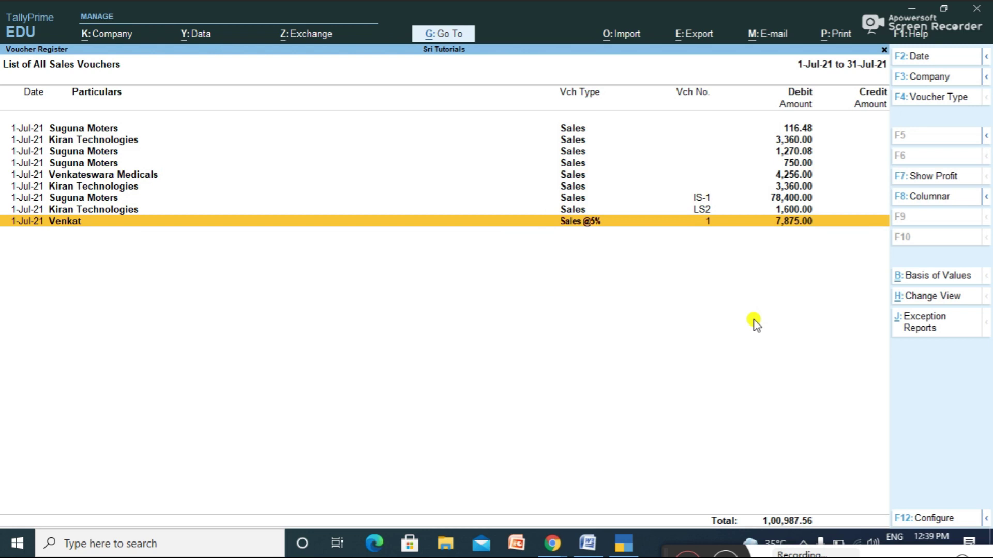
Open the Purchase Register and examine July's purchase vouchers, including the 12% and 5% purchase entries.
{"action": "key", "text": "Escape"}
{"action": "key", "text": "Escape"}
{"action": "key", "text": "Down"}
{"action": "key", "text": "Return"}
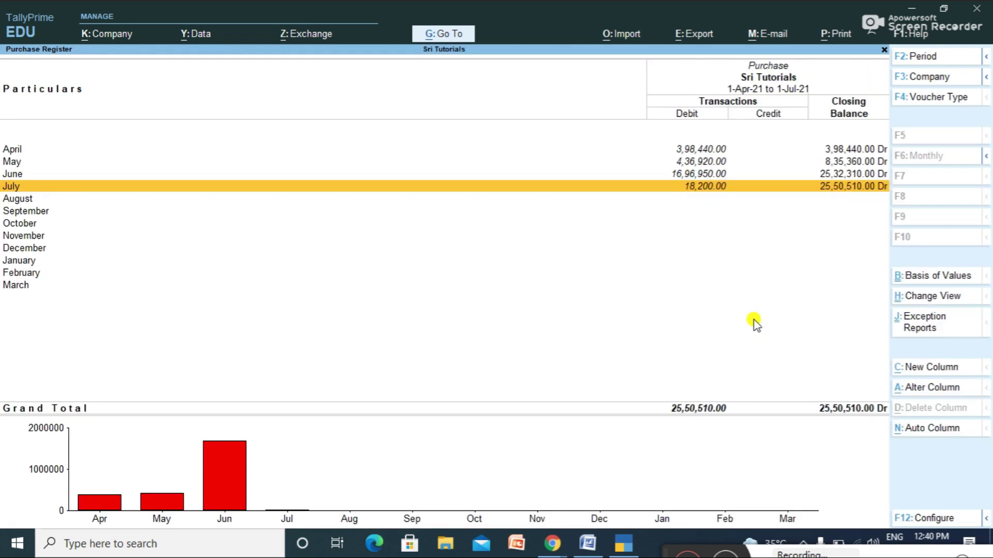
{"action": "key", "text": "Return"}
{"action": "key", "text": "Down"}
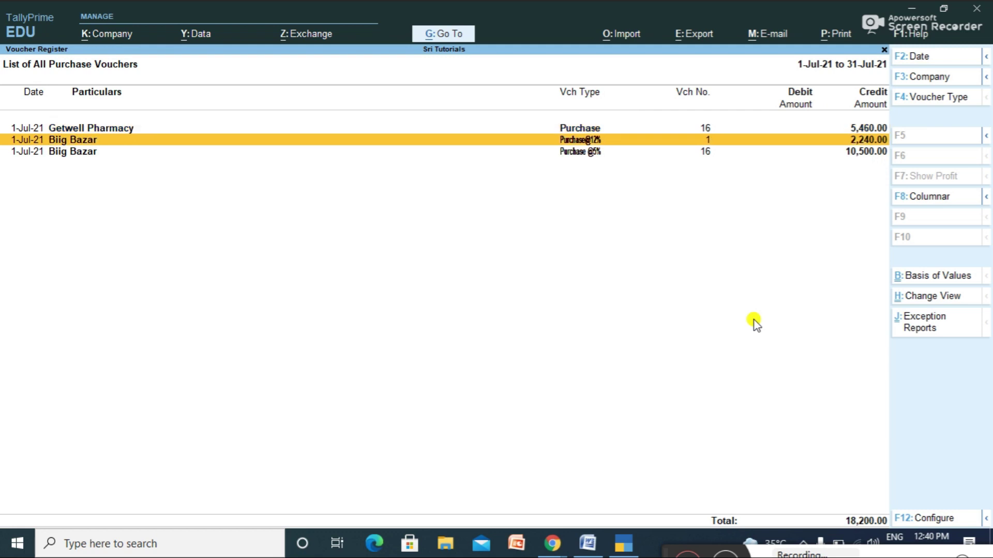
{"action": "key", "text": "Down"}
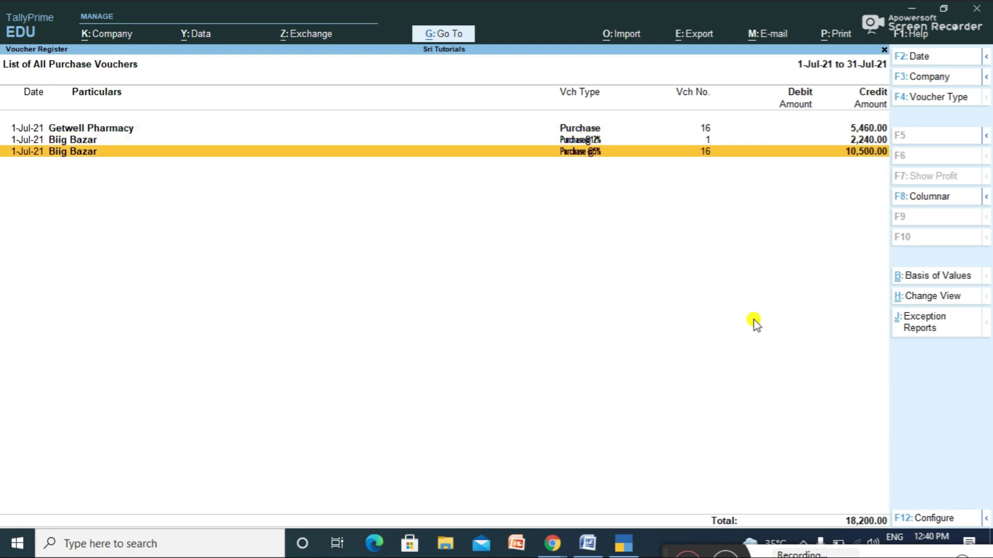
Leave the account books and open the GSTR-1 report from the GST reports.
{"action": "key", "text": "Escape"}
{"action": "key", "text": "Escape"}
{"action": "key", "text": "Escape"}
{"action": "key", "text": "Down"}
{"action": "key", "text": "Down"}
{"action": "key", "text": "Down"}
{"action": "key", "text": "Down"}
{"action": "key", "text": "Return"}
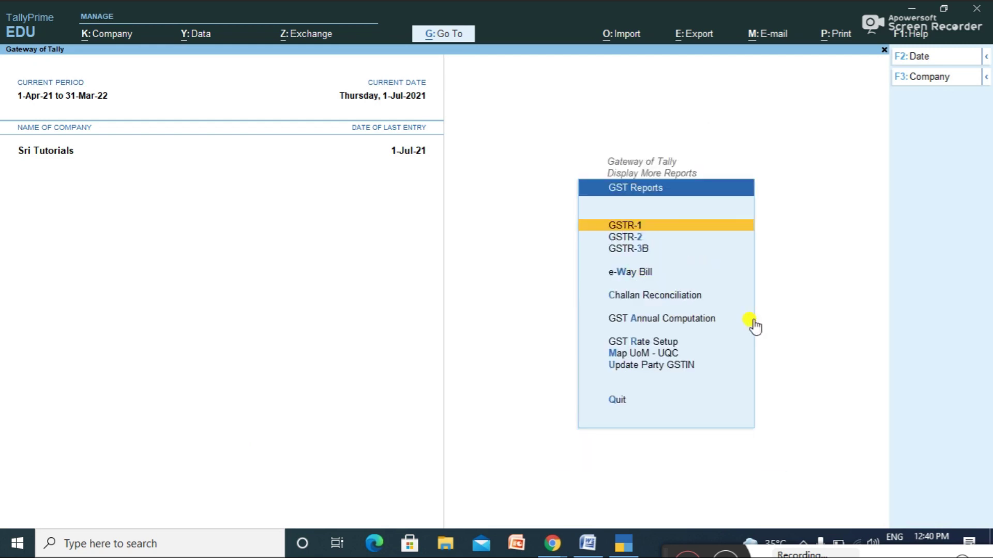
{"action": "key", "text": "Return"}
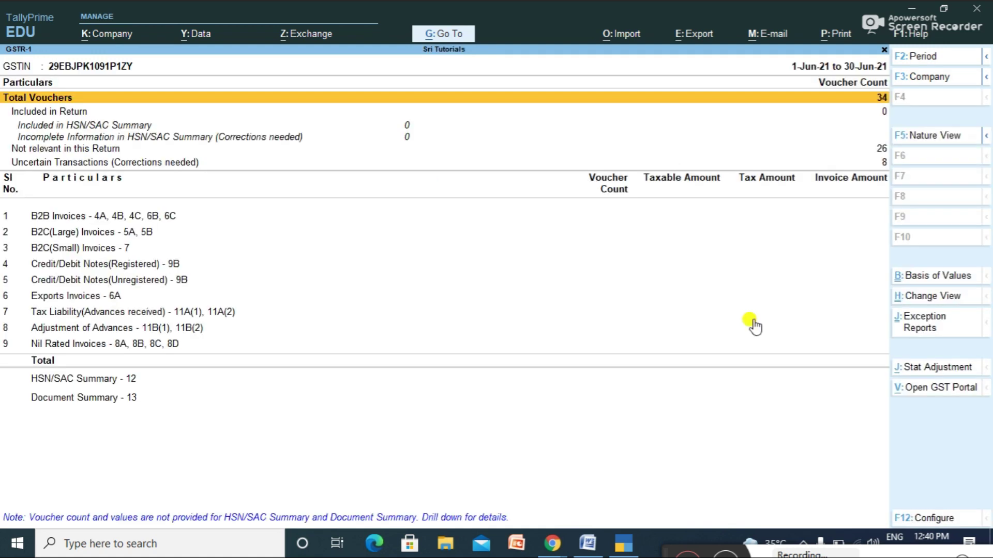
Set the GSTR-1 report period from 1-4-2021 to 31-3-2022.
{"action": "left_click", "coordinate": [920, 56]}
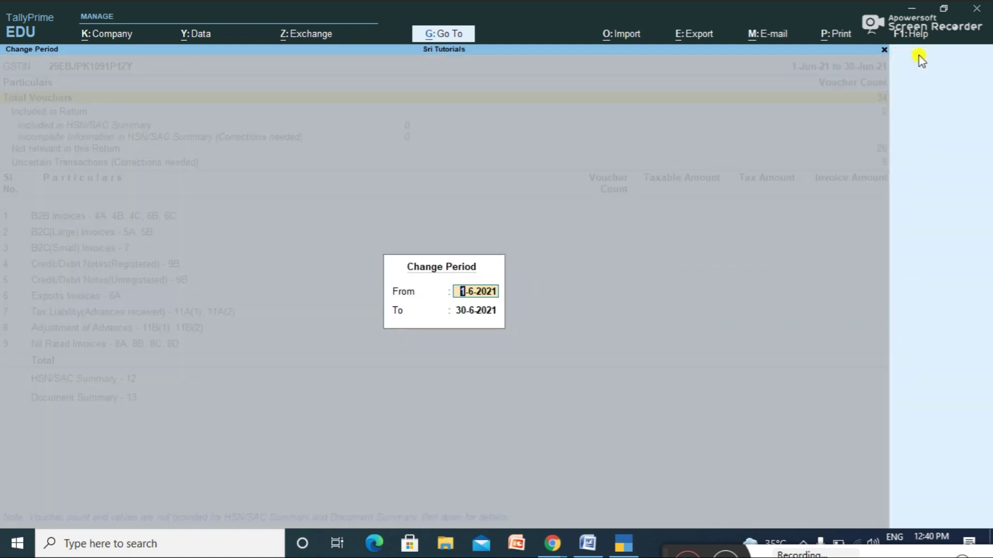
{"action": "type", "text": "1-4-2021"}
{"action": "key", "text": "Return"}
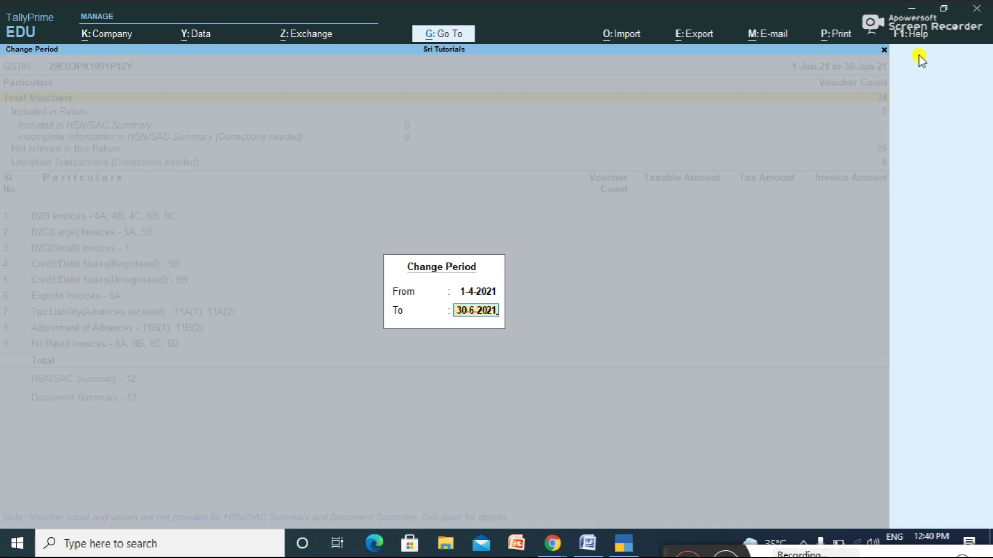
{"action": "type", "text": "31-3-2021"}
{"action": "key", "text": "shift+Tab"}
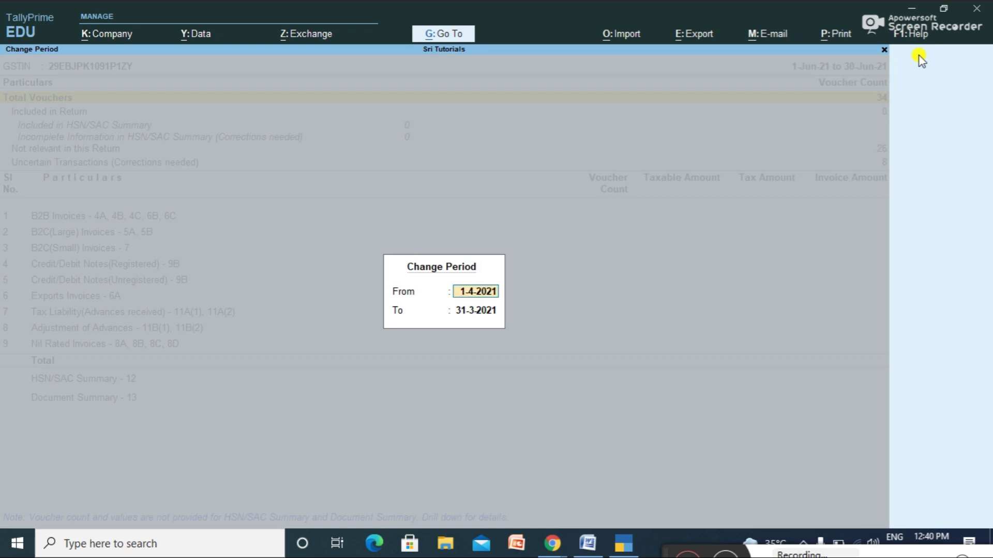
{"action": "key", "text": "Return"}
{"action": "type", "text": "31-3-20211"}
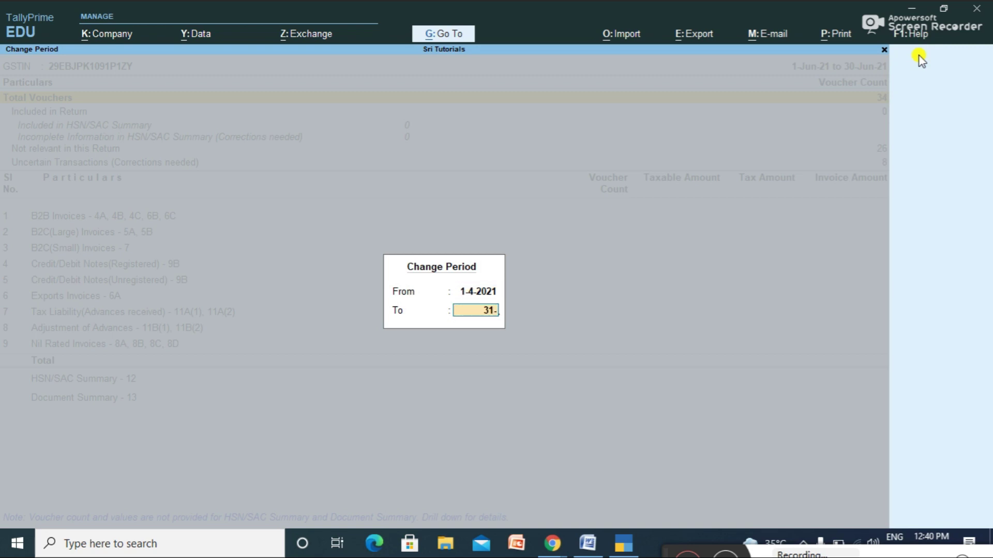
{"action": "key", "text": "BackSpace"}
{"action": "key", "text": "BackSpace"}
{"action": "type", "text": "2"}
{"action": "key", "text": "Return"}
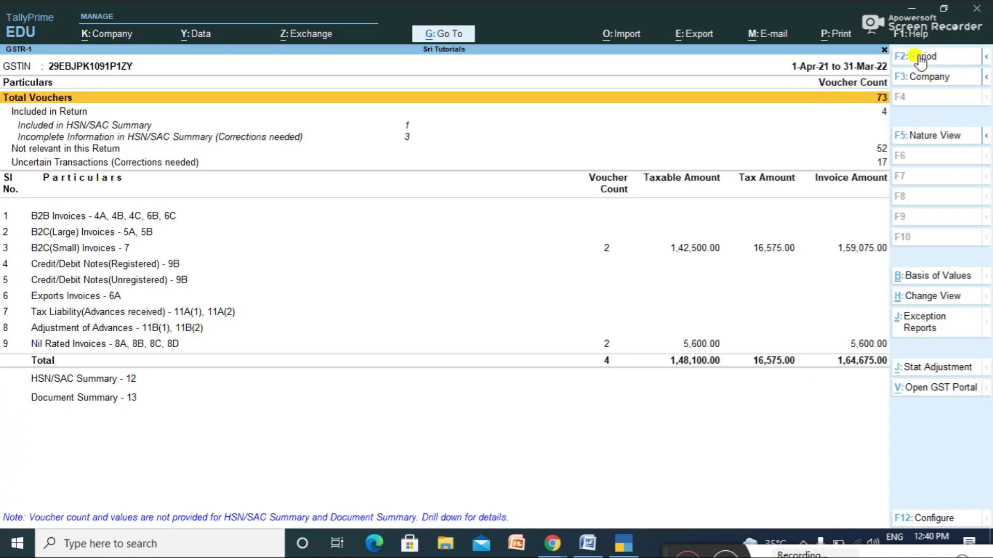
Drill into B2C(Small) Invoices - 7 and examine the vouchers behind the 5% Karnataka line.
{"action": "key", "text": "Down"}
{"action": "key", "text": "Down"}
{"action": "key", "text": "Down"}
{"action": "key", "text": "Down"}
{"action": "key", "text": "Down"}
{"action": "key", "text": "Down"}
{"action": "key", "text": "Down"}
{"action": "key", "text": "Down"}
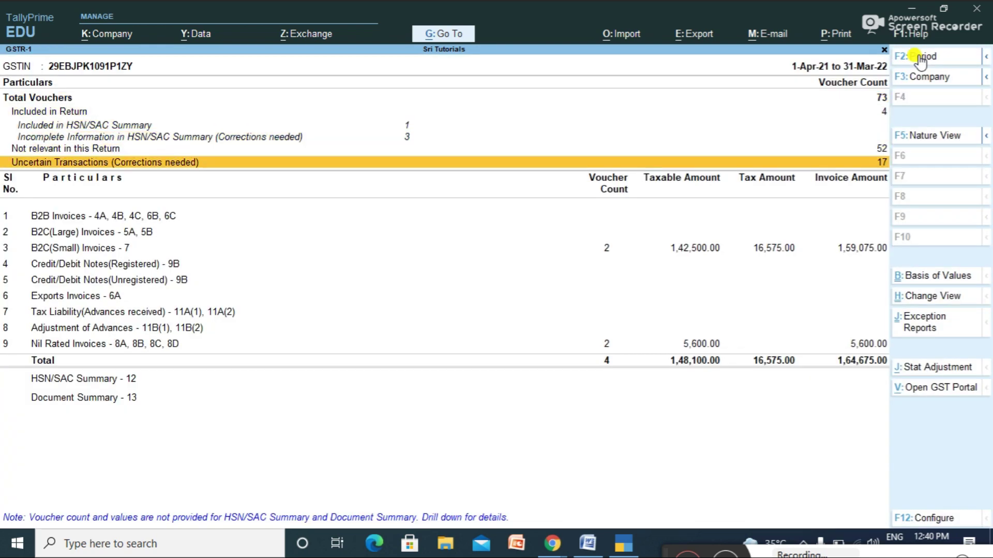
{"action": "key", "text": "Return"}
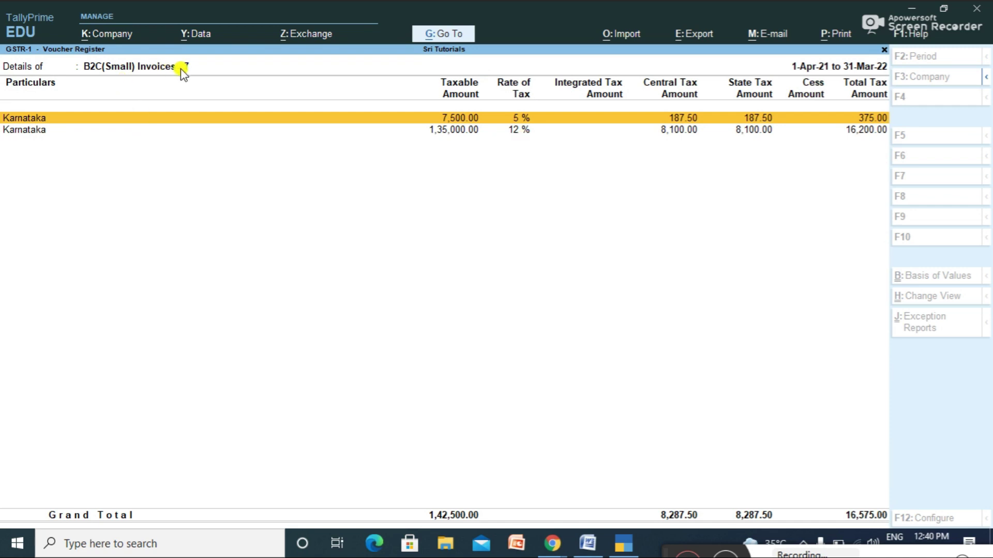
{"action": "key", "text": "Return"}
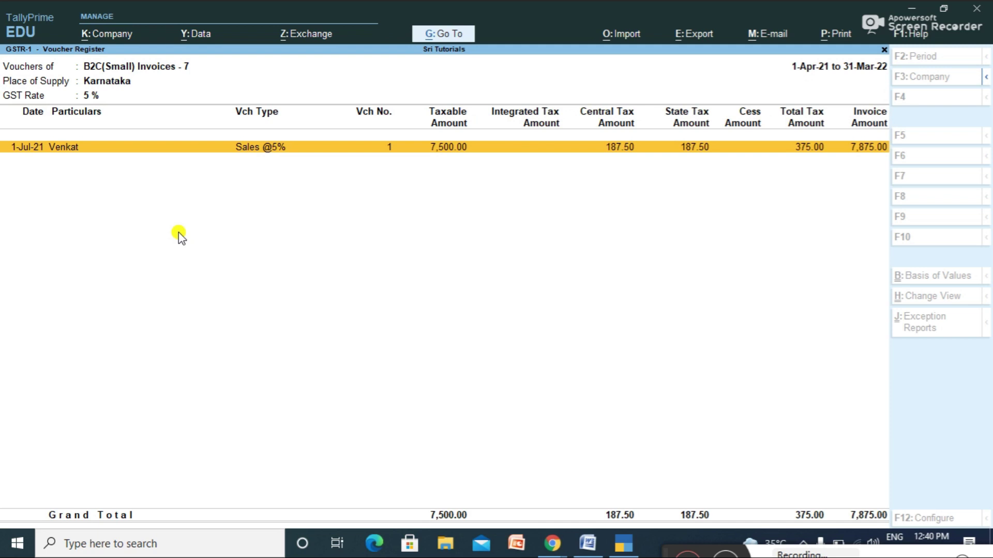
{"action": "key", "text": "Escape"}
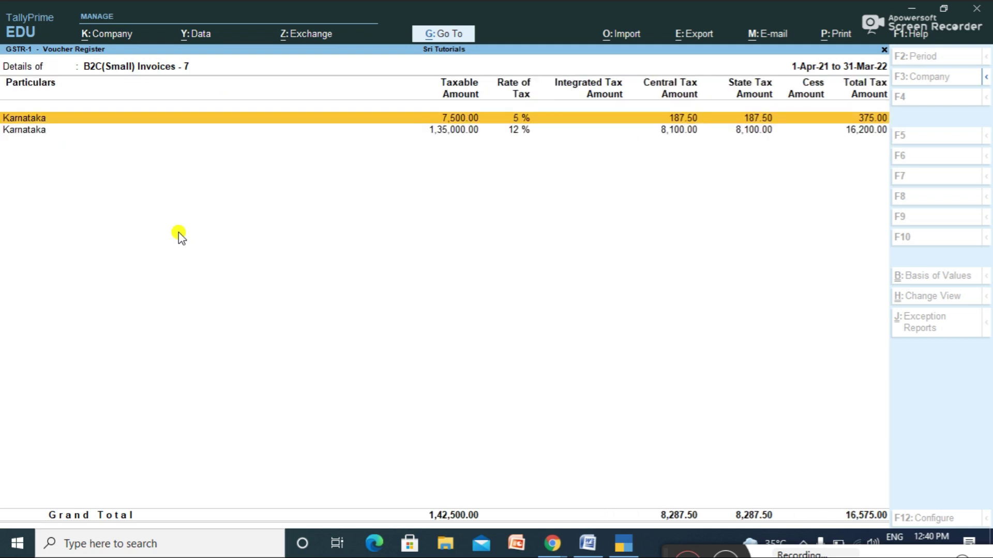
Inspect the sales voucher behind the 12% Karnataka line and leave the GST reports for the Gateway of Tally.
{"action": "key", "text": "Down"}
{"action": "key", "text": "Return"}
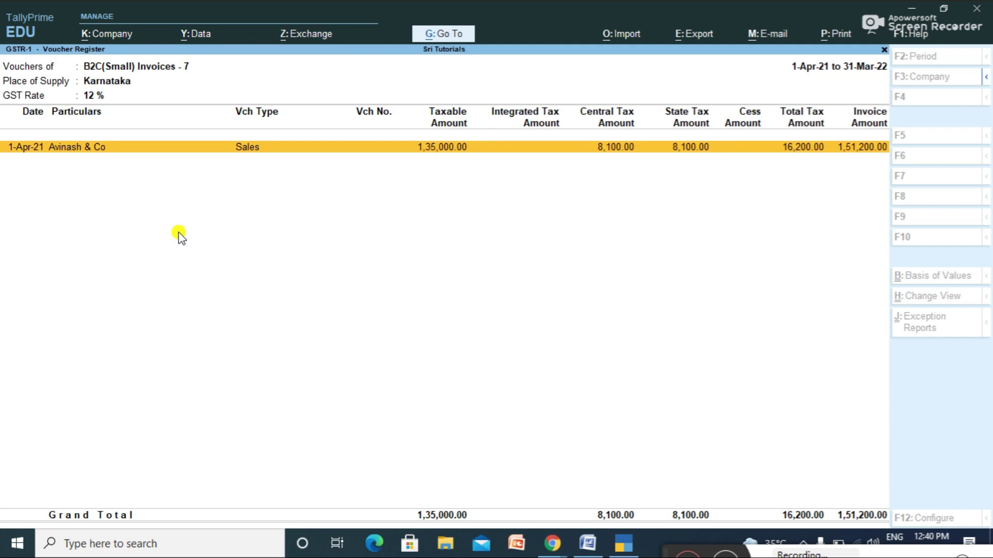
{"action": "key", "text": "Return"}
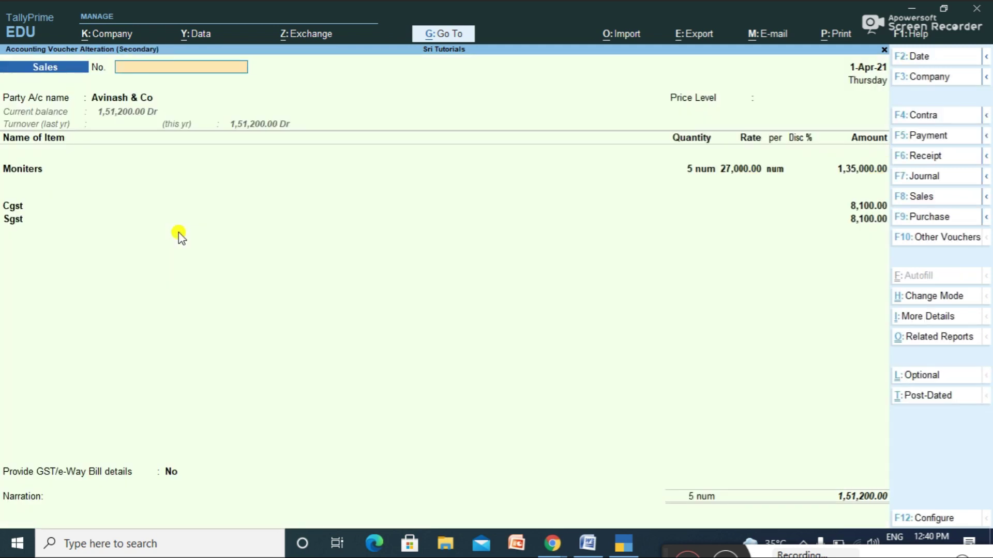
{"action": "key", "text": "Escape"}
{"action": "key", "text": "Escape"}
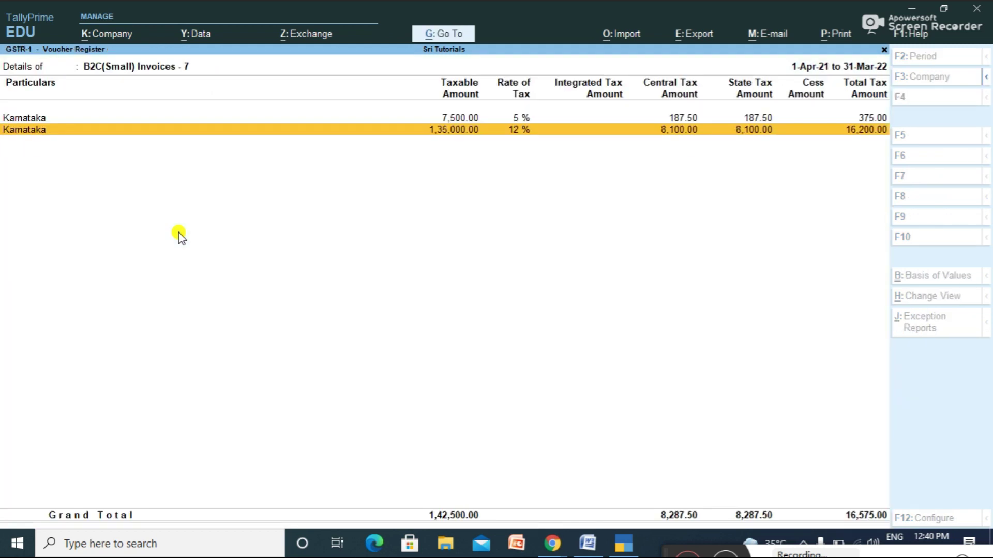
{"action": "key", "text": "Up"}
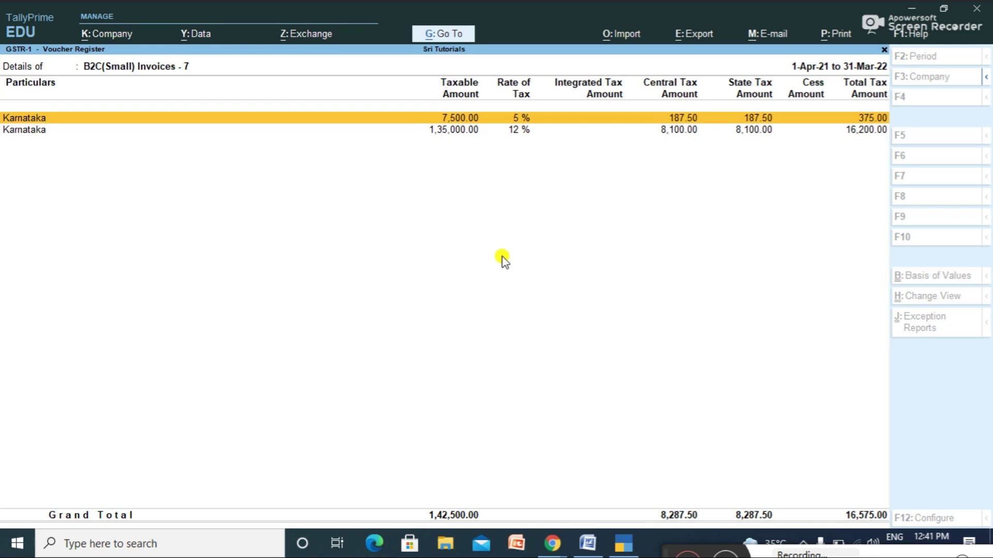
{"action": "key", "text": "Escape"}
{"action": "key", "text": "Escape"}
{"action": "key", "text": "Escape"}
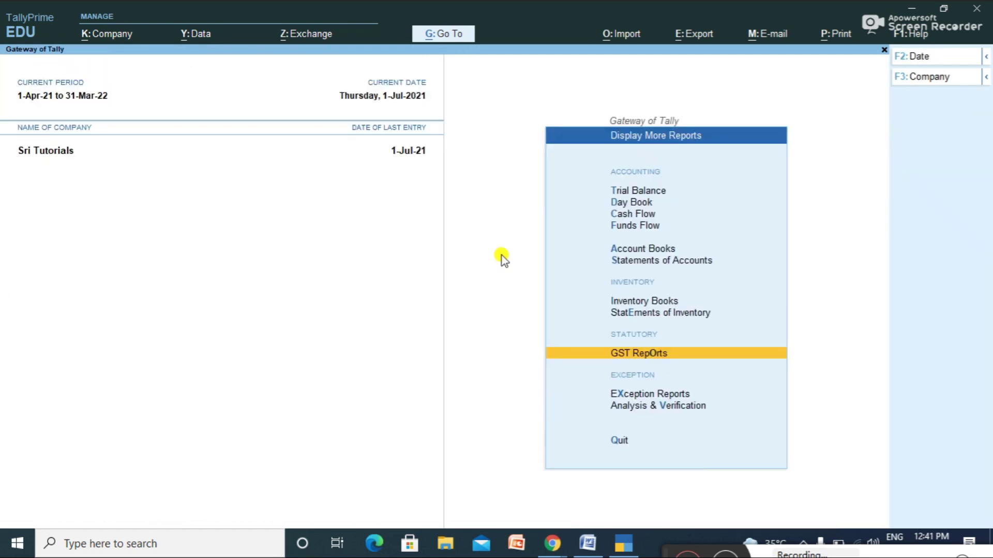
{"action": "key", "text": "Escape"}
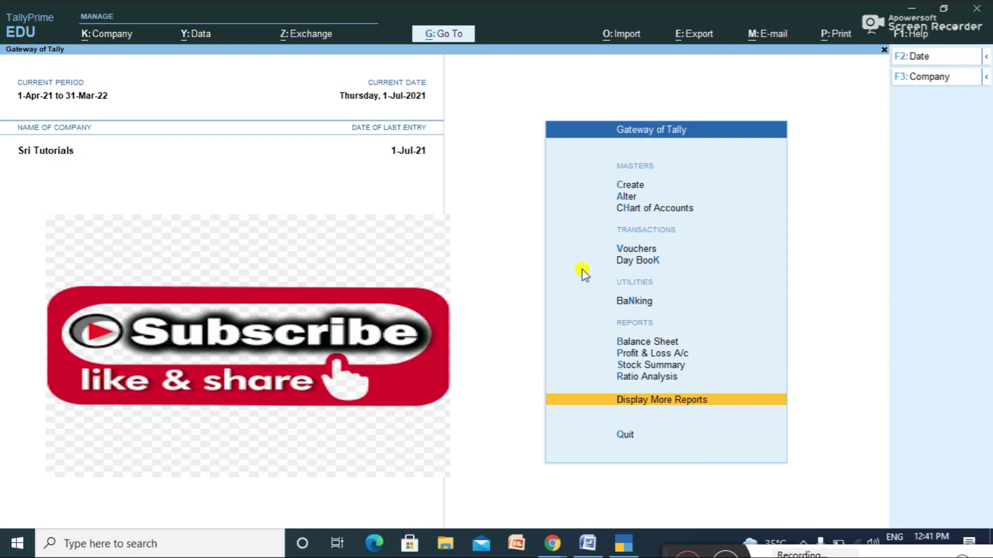
View a blank Receipt voucher in voucher creation and leave it without recording anything.
{"action": "key", "text": "Up"}
{"action": "key", "text": "Up"}
{"action": "key", "text": "Up"}
{"action": "key", "text": "Up"}
{"action": "key", "text": "Up"}
{"action": "key", "text": "Up"}
{"action": "key", "text": "Up"}
{"action": "key", "text": "Up"}
{"action": "key", "text": "Up"}
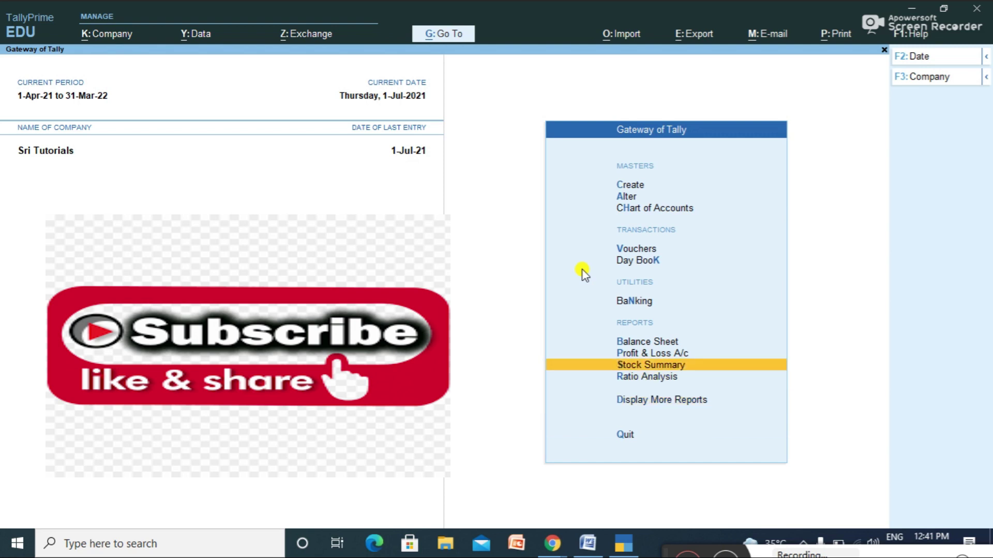
{"action": "key", "text": "Up"}
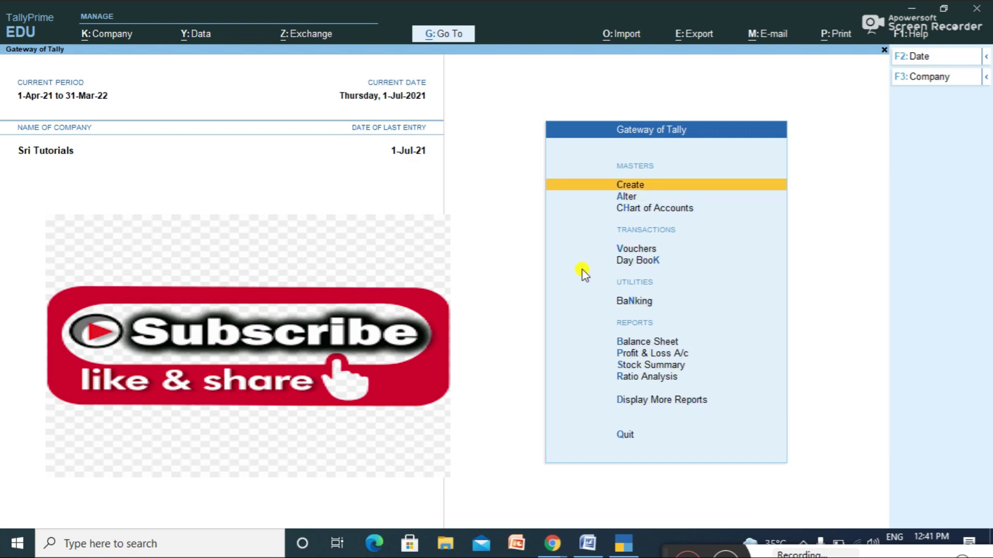
{"action": "key", "text": "Down"}
{"action": "key", "text": "Down"}
{"action": "key", "text": "Down"}
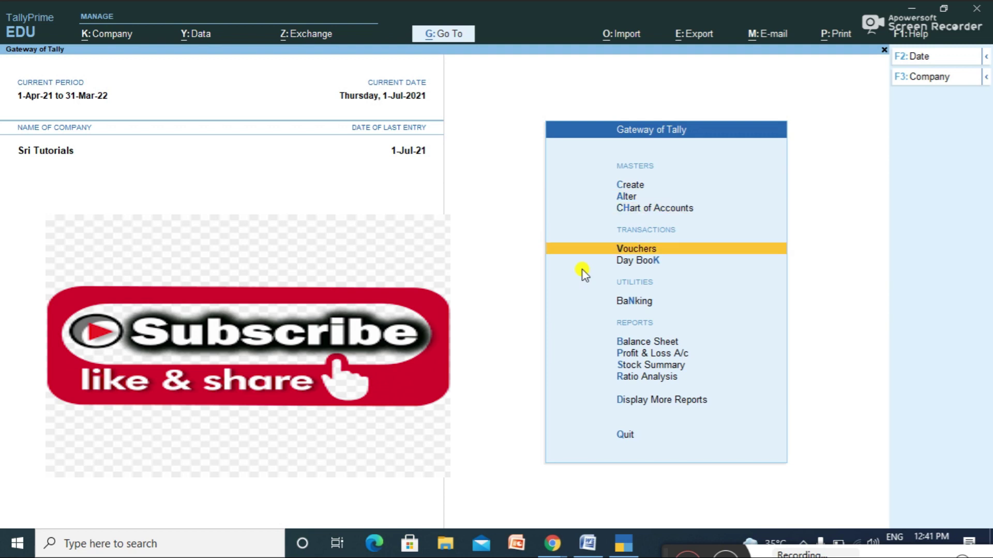
{"action": "key", "text": "Return"}
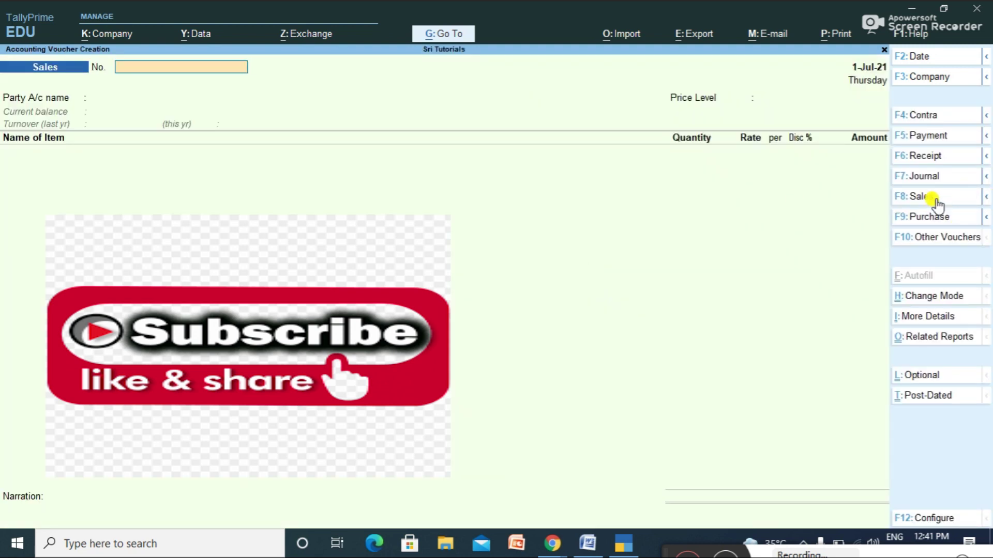
{"action": "left_click", "coordinate": [929, 157]}
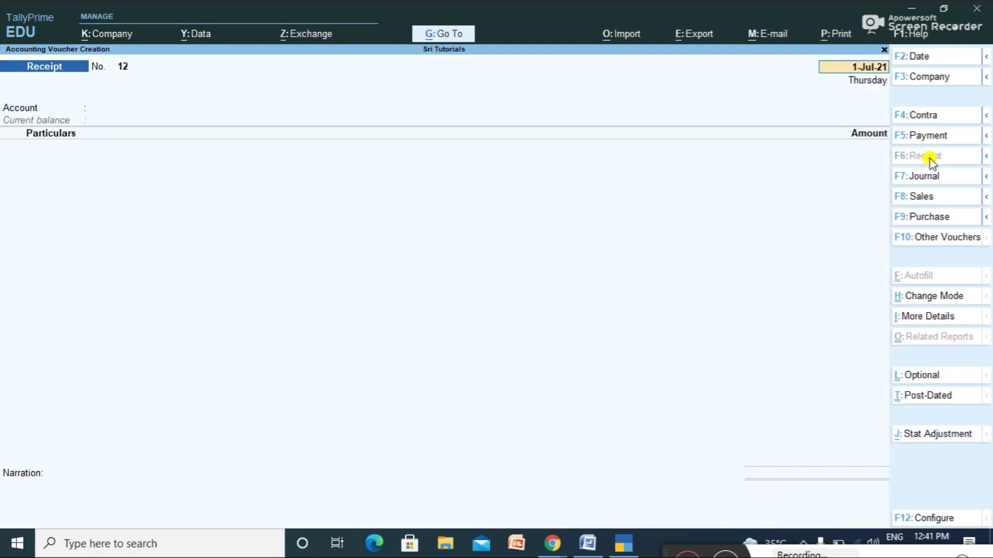
{"action": "key", "text": "Return"}
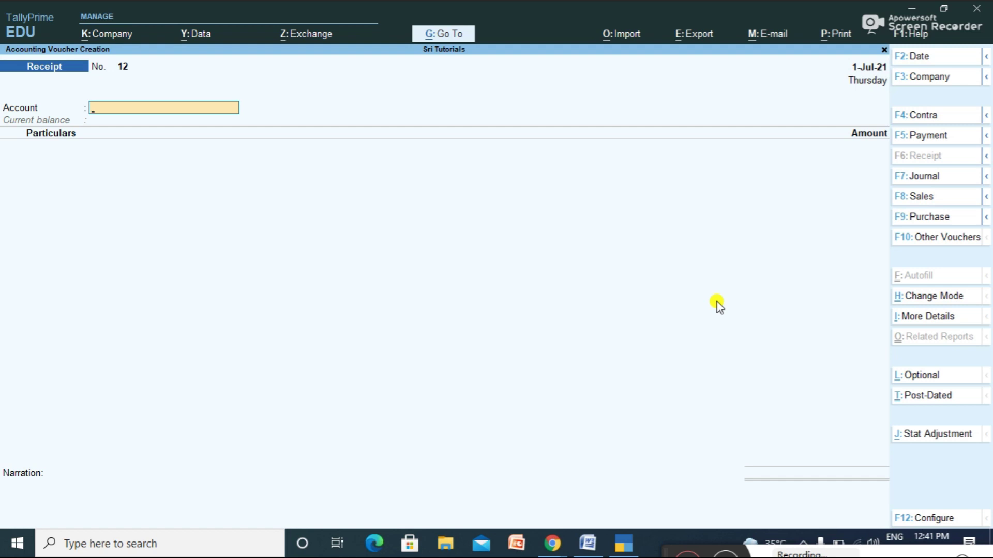
{"action": "key", "text": "Escape"}
Start a new voucher type named Cash Receipts and leave its alias blank.
{"action": "key", "text": "Up"}
{"action": "key", "text": "Up"}
{"action": "key", "text": "Up"}
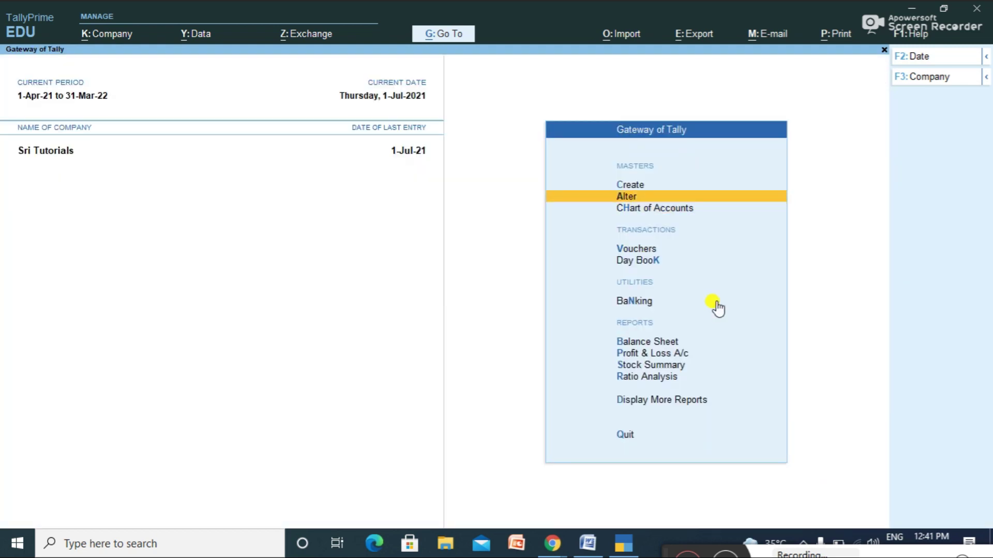
{"action": "key", "text": "Return"}
{"action": "key", "text": "Down"}
{"action": "key", "text": "Down"}
{"action": "key", "text": "Down"}
{"action": "key", "text": "Down"}
{"action": "key", "text": "Down"}
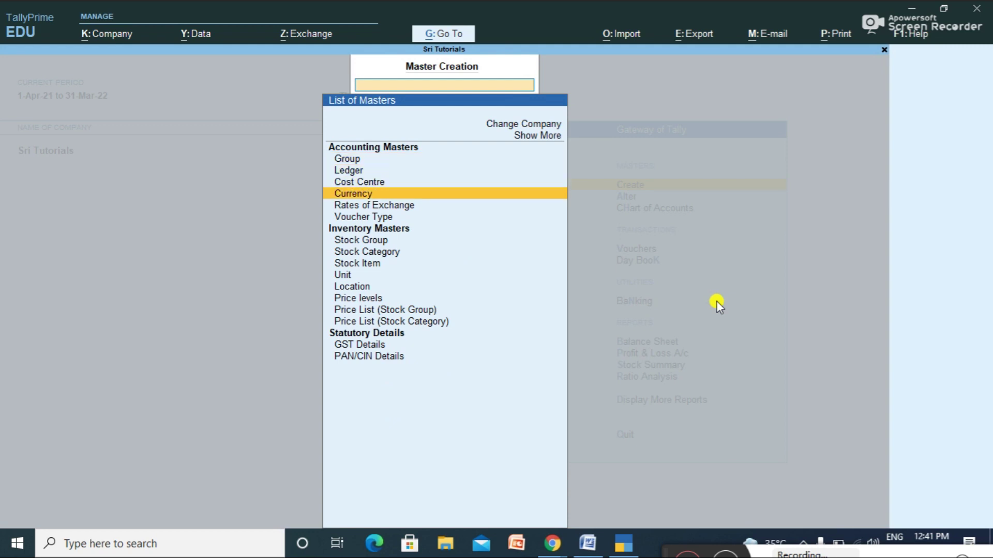
{"action": "key", "text": "Return"}
{"action": "type", "text": "Cash Receip"}
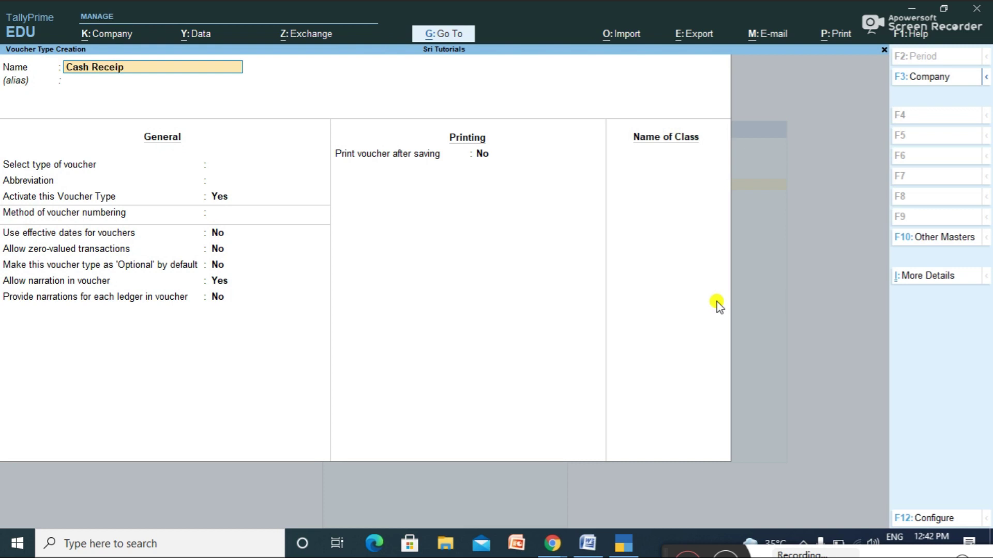
{"action": "type", "text": "ts"}
{"action": "key", "text": "Return"}
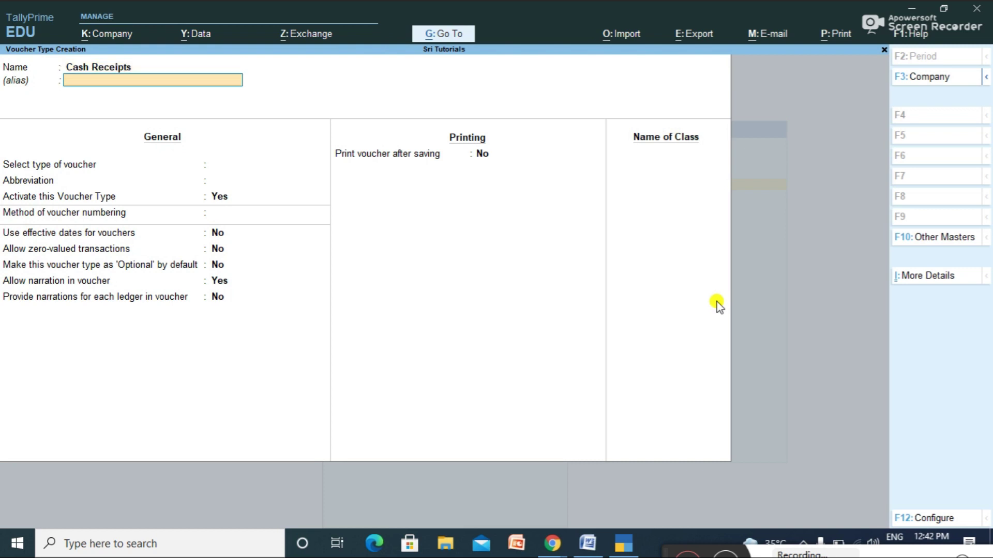
{"action": "key", "text": "Return"}
Base the Cash Receipts voucher type on Receipt, keeping the abbreviation Rcpt and activation set to Yes.
{"action": "key", "text": "Down"}
{"action": "key", "text": "Down"}
{"action": "key", "text": "Down"}
{"action": "key", "text": "Down"}
{"action": "key", "text": "Down"}
{"action": "key", "text": "Down"}
{"action": "key", "text": "Down"}
{"action": "key", "text": "Down"}
{"action": "key", "text": "Down"}
{"action": "key", "text": "Down"}
{"action": "key", "text": "Down"}
{"action": "key", "text": "Down"}
{"action": "key", "text": "Down"}
{"action": "key", "text": "Down"}
{"action": "key", "text": "Down"}
{"action": "key", "text": "Down"}
{"action": "key", "text": "Down"}
{"action": "key", "text": "Down"}
{"action": "key", "text": "Down"}
{"action": "key", "text": "Down"}
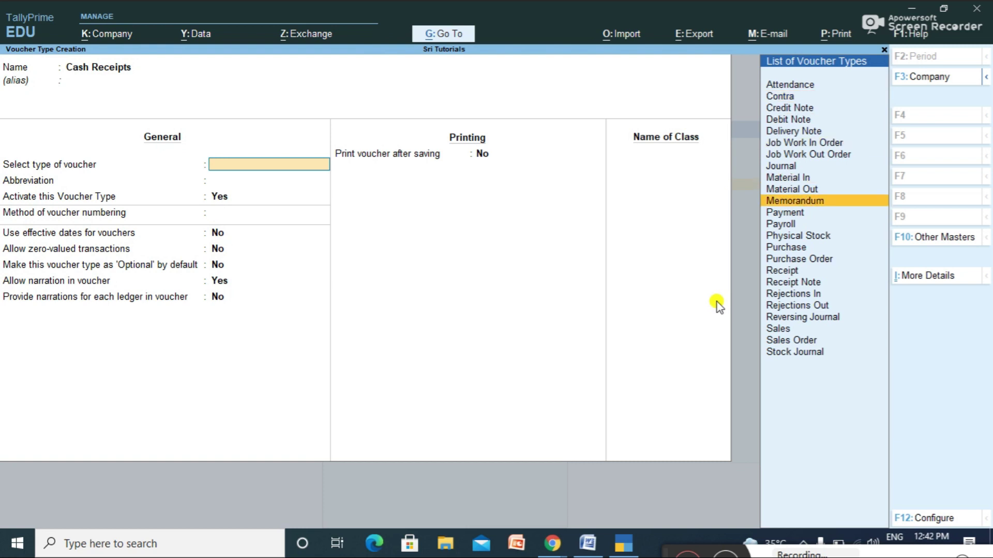
{"action": "key", "text": "Up"}
{"action": "key", "text": "Up"}
{"action": "key", "text": "Up"}
{"action": "key", "text": "Up"}
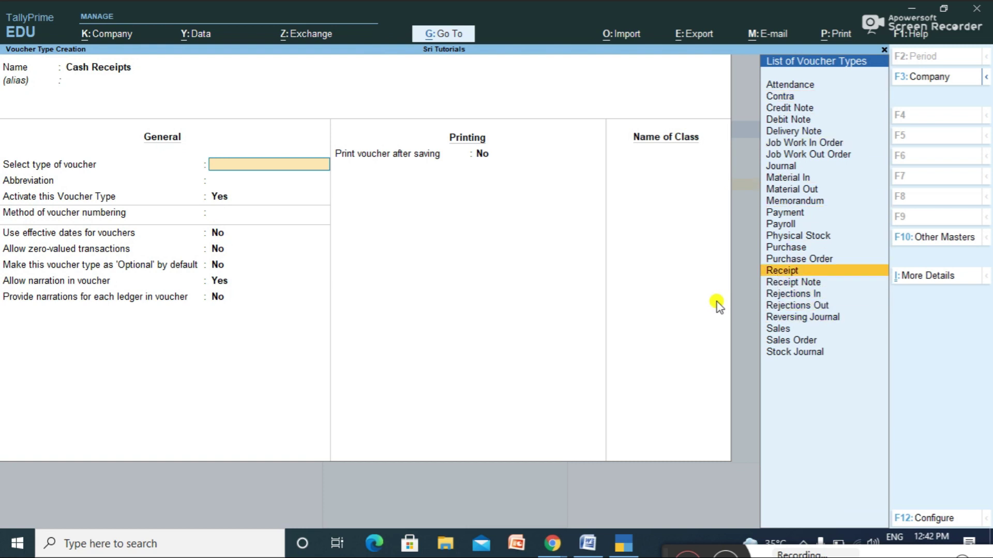
{"action": "key", "text": "Return"}
{"action": "key", "text": "Return"}
{"action": "key", "text": "Return"}
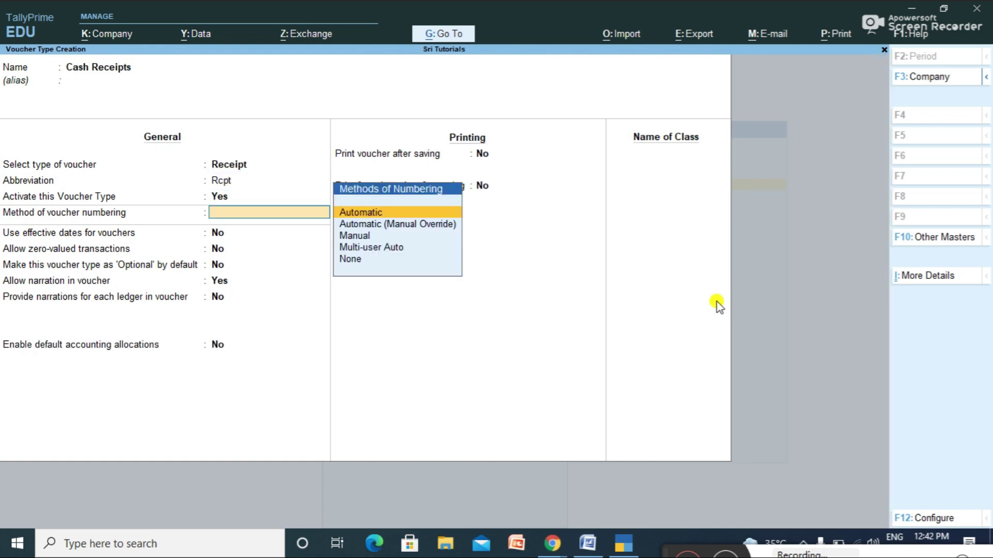
Set the Cash Receipts voucher type to Automatic numbering and save it with the remaining default settings.
{"action": "key", "text": "Return"}
{"action": "key", "text": "ctrl"}
{"action": "key", "text": "ctrl+a"}
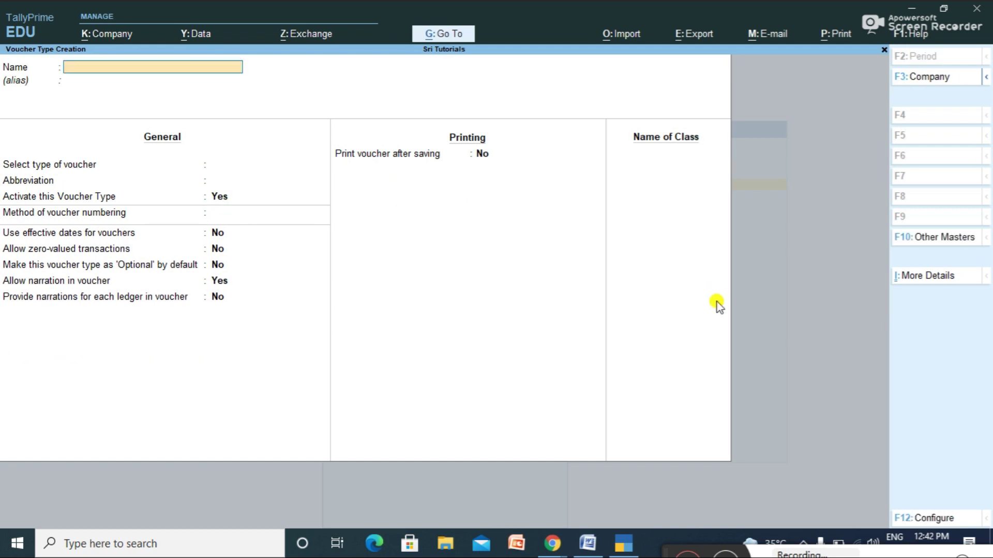
Create and save a voucher type named Cash Payment based on Payment, with abbreviation Pymt, activation Yes and Automatic numbering.
{"action": "type", "text": "Cash Pa"}
{"action": "type", "text": "yn"}
{"action": "type", "text": "ent"}
{"action": "key", "text": "Return"}
{"action": "type", "text": "P"}
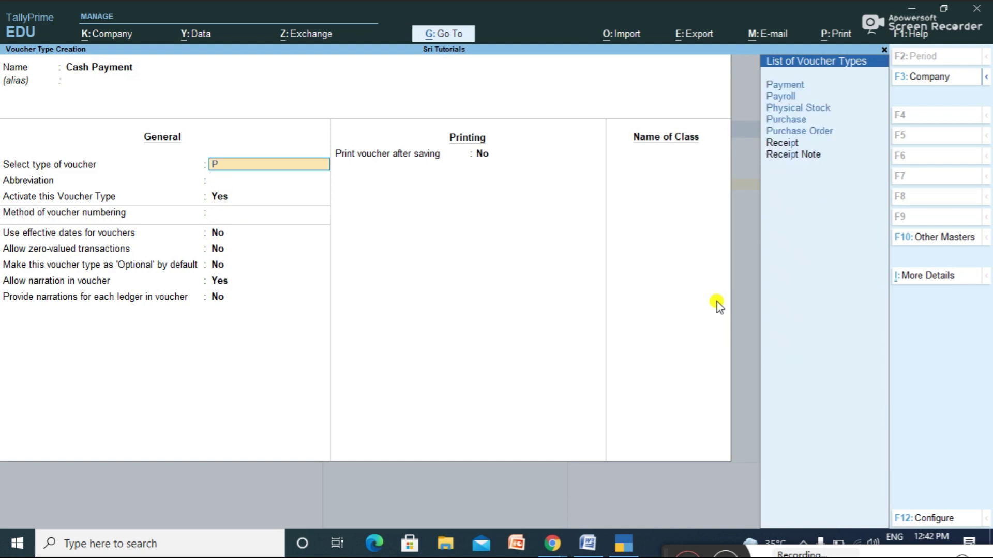
{"action": "key", "text": "Return"}
{"action": "key", "text": "Return"}
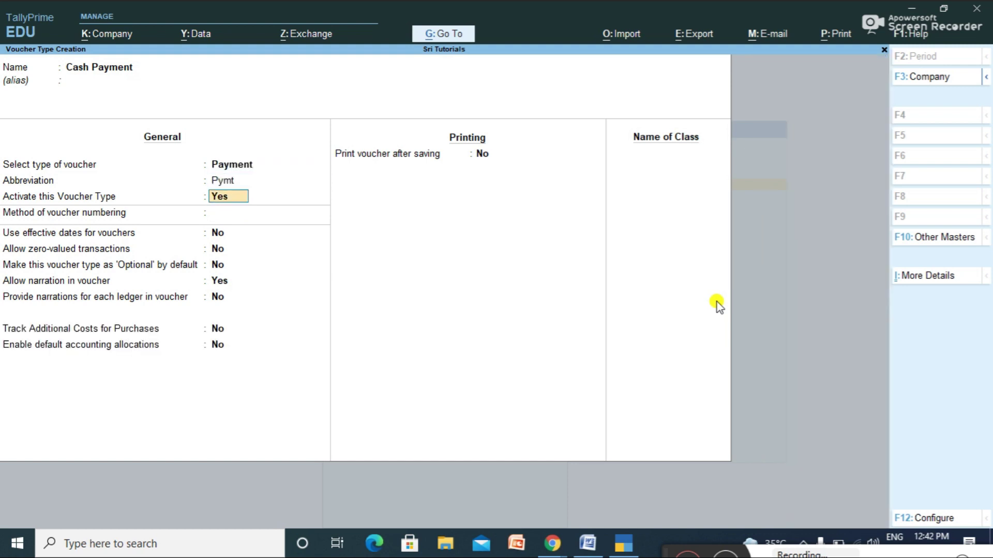
{"action": "key", "text": "Return"}
{"action": "key", "text": "Return"}
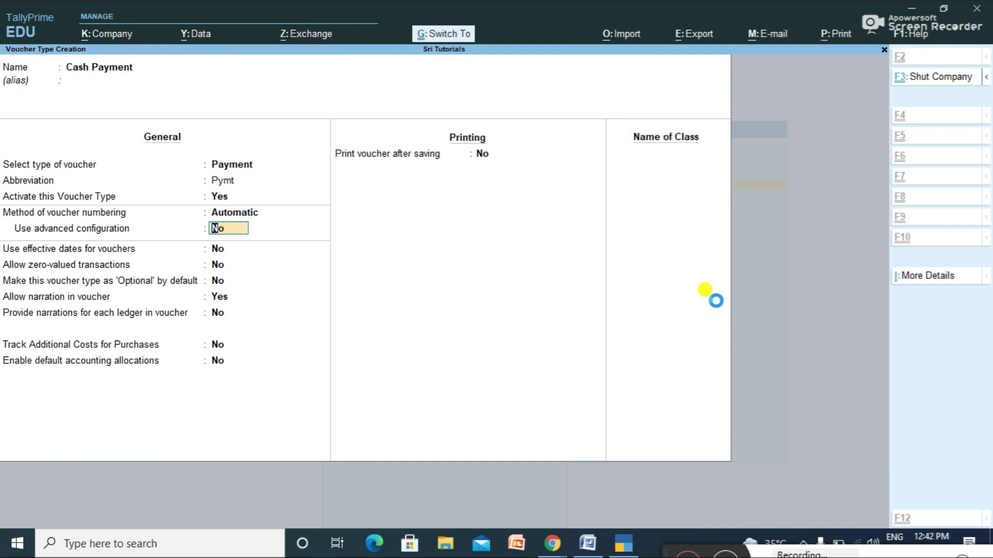
{"action": "key", "text": "ctrl+a"}
Create and save a voucher type named Bank Payment based on Payment, and return to the Gateway of Tally.
{"action": "type", "text": "Bank"}
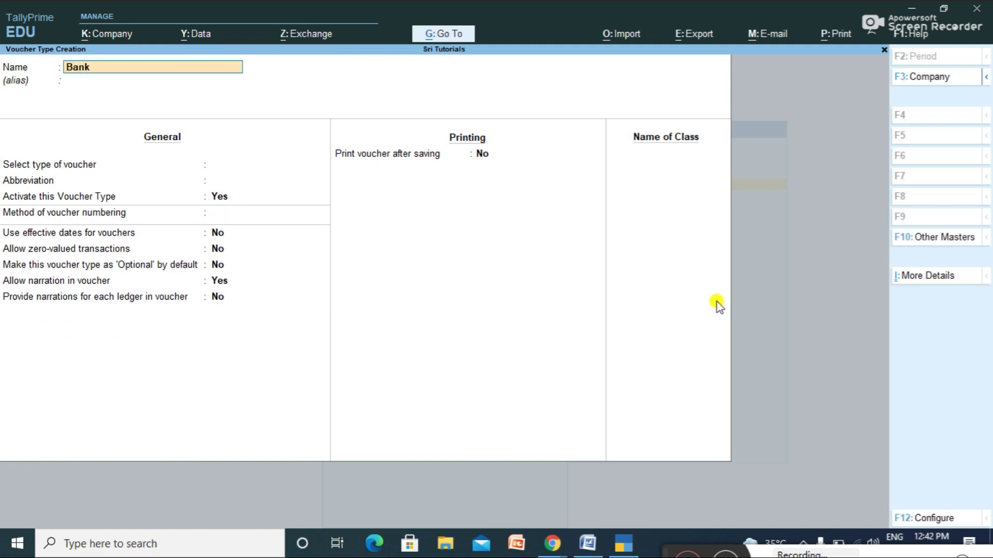
{"action": "type", "text": " Payment"}
{"action": "key", "text": "Return"}
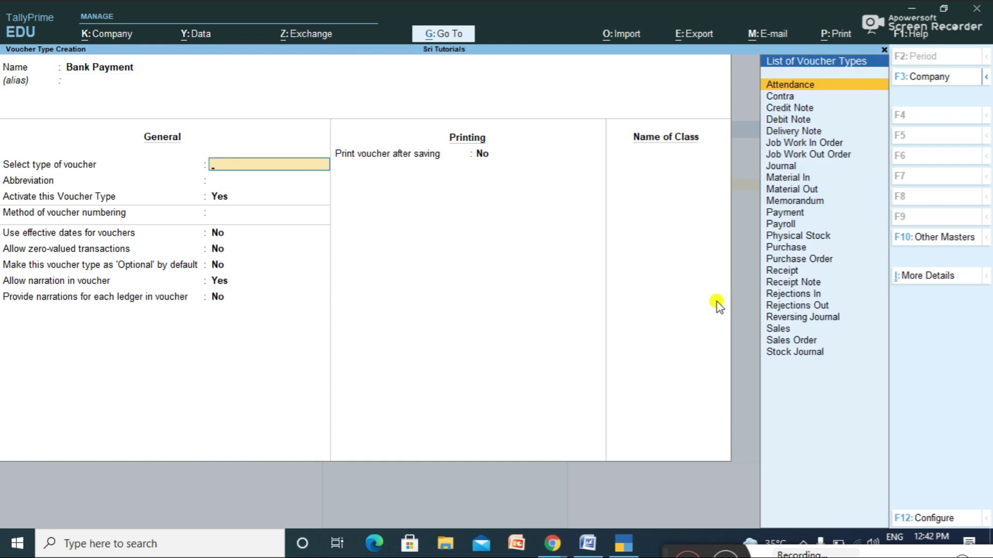
{"action": "type", "text": "B"}
{"action": "key", "text": "BackSpace"}
{"action": "type", "text": "P"}
{"action": "key", "text": "Return"}
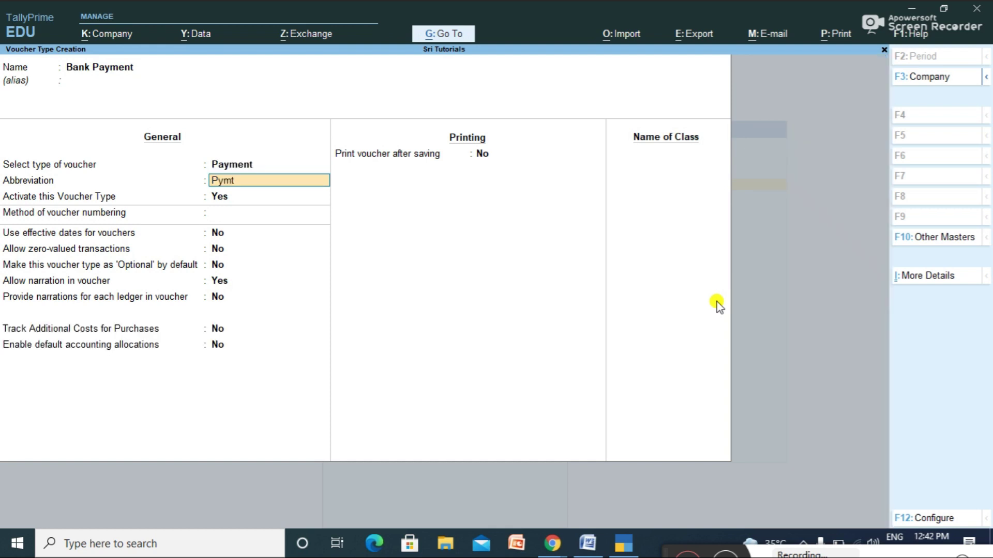
{"action": "key", "text": "ctrl+a"}
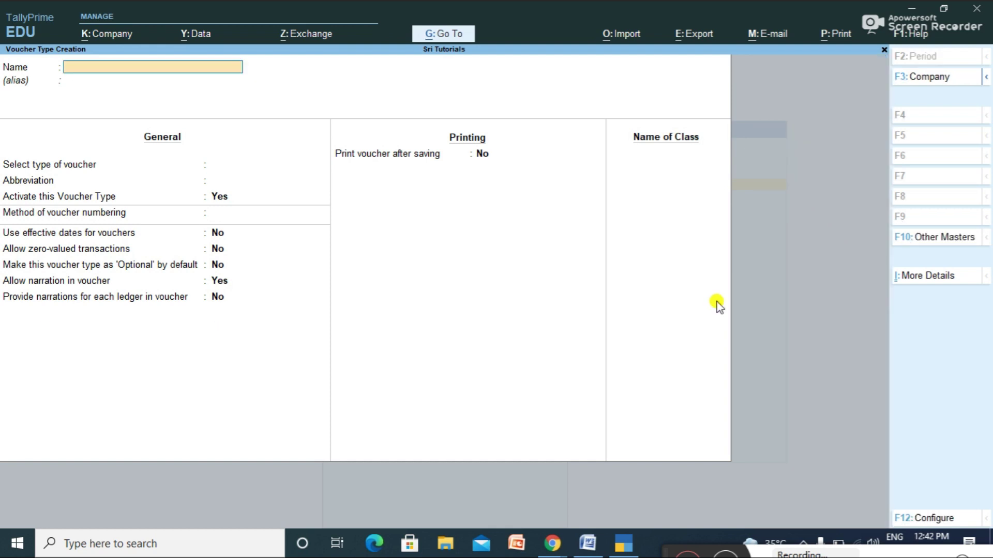
{"action": "key", "text": "Escape"}
{"action": "key", "text": "Escape"}
{"action": "key", "text": "Escape"}
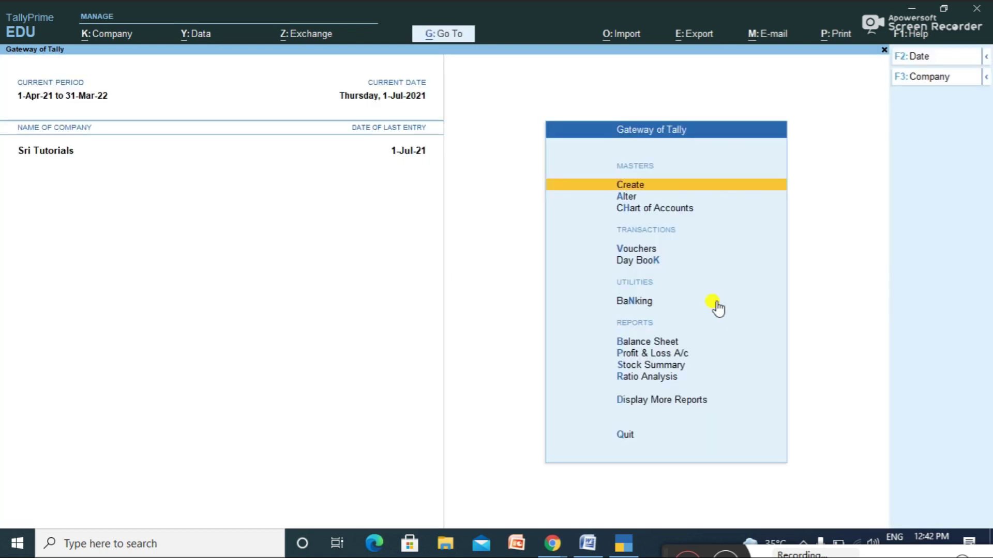
Start a Cash Payment voucher dated 1-Jul-21 with Cash as the account.
{"action": "key", "text": "Down"}
{"action": "key", "text": "Down"}
{"action": "key", "text": "Down"}
{"action": "key", "text": "Return"}
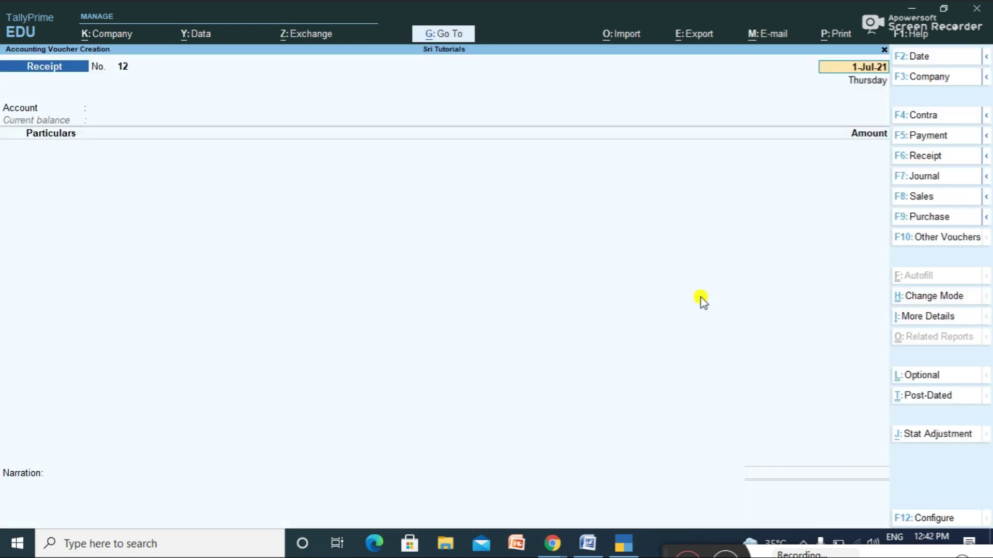
{"action": "left_click", "coordinate": [931, 137]}
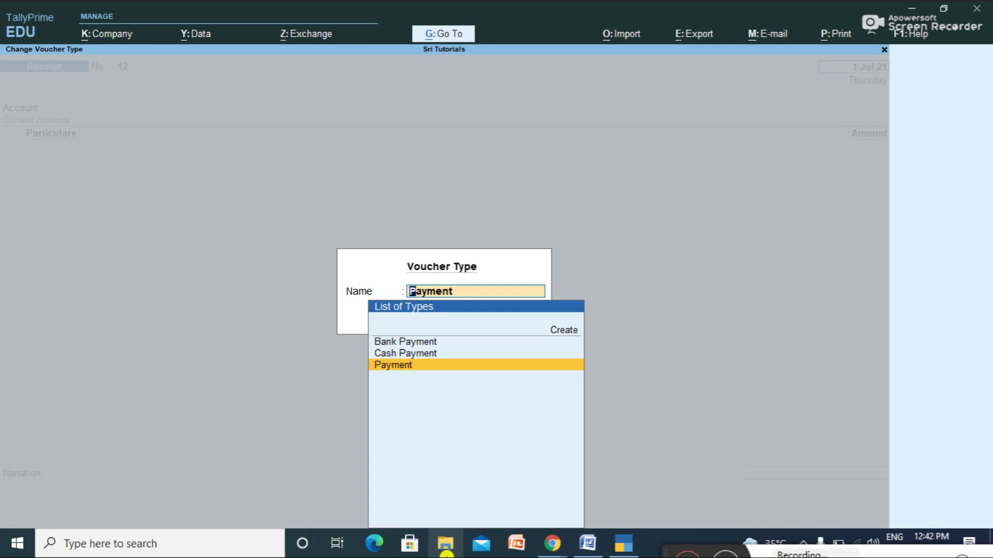
{"action": "key", "text": "Up"}
{"action": "key", "text": "Return"}
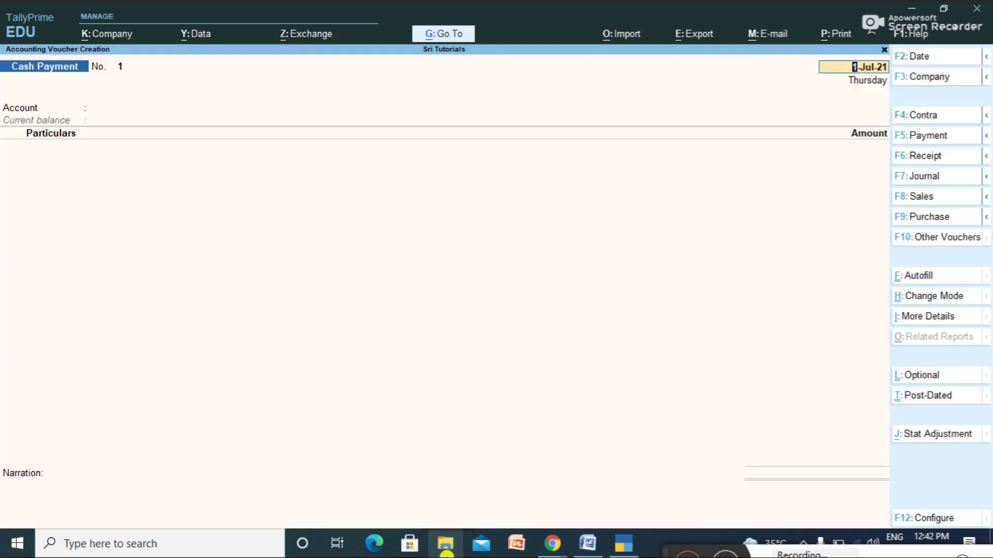
{"action": "type", "text": "Cash"}
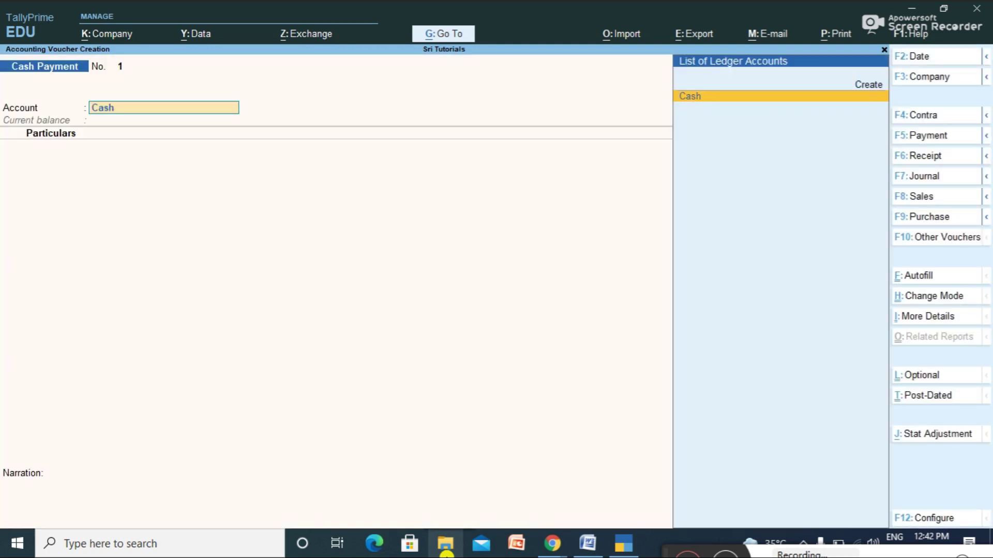
{"action": "key", "text": "Return"}
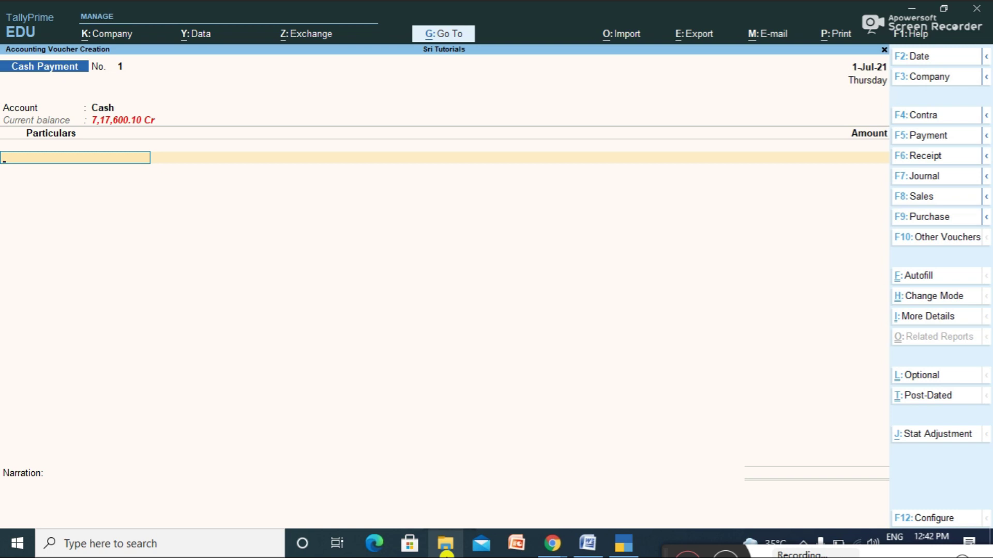
Choose Suguna Moters as the ledger paid in the Cash Payment voucher's particulars.
{"action": "type", "text": "S"}
{"action": "type", "text": "ss"}
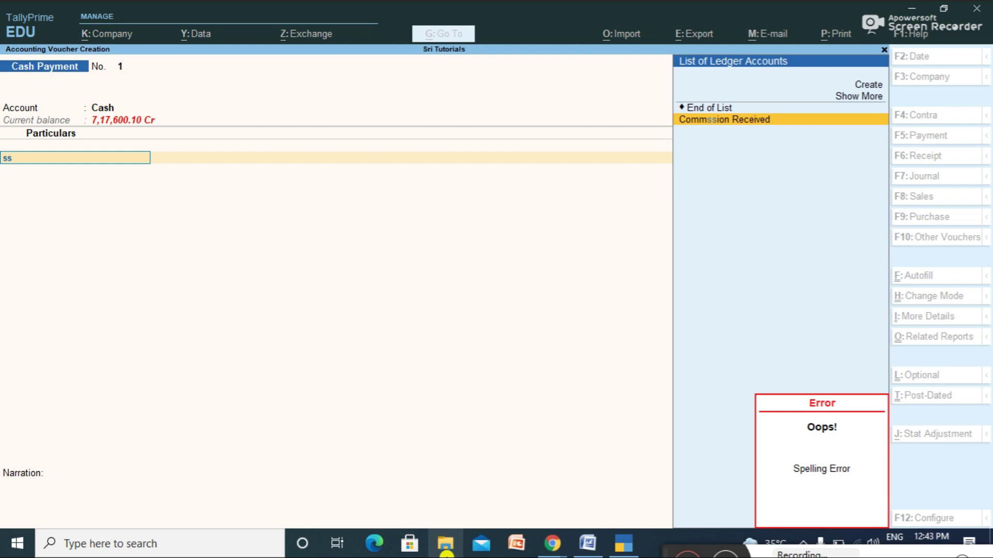
{"action": "type", "text": "s"}
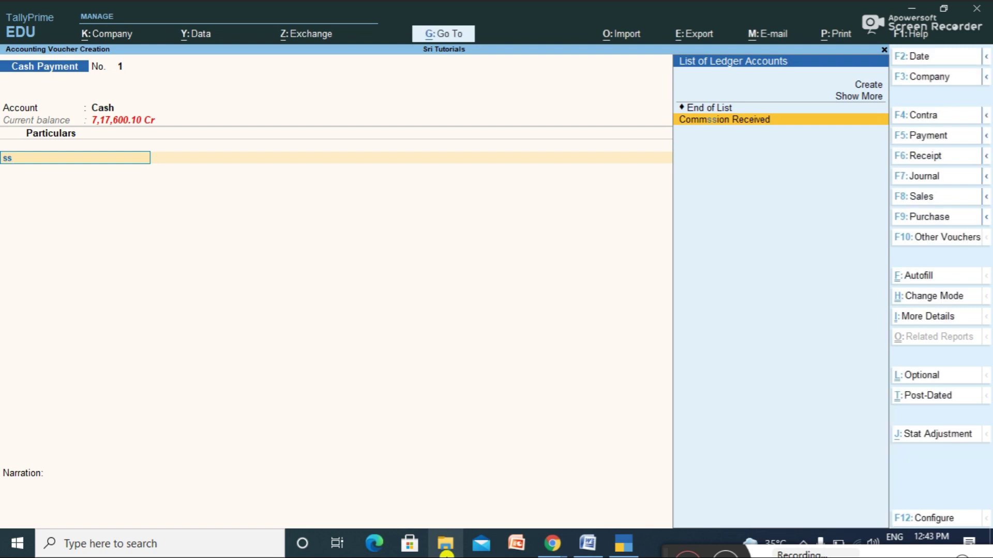
{"action": "key", "text": "BackSpace"}
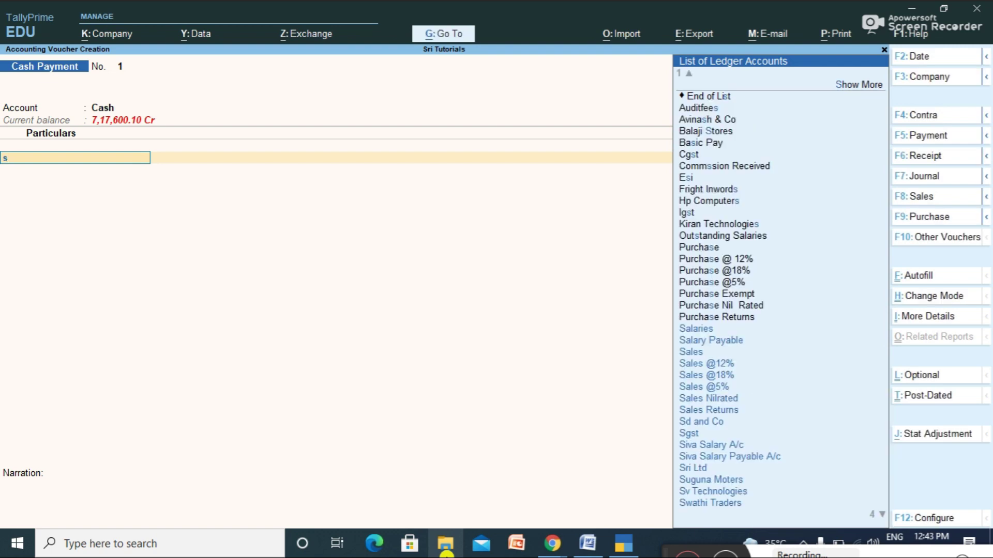
{"action": "key", "text": "Down"}
{"action": "key", "text": "Down"}
{"action": "key", "text": "Down"}
{"action": "key", "text": "Down"}
{"action": "key", "text": "Down"}
{"action": "key", "text": "Down"}
{"action": "key", "text": "Down"}
{"action": "key", "text": "Down"}
{"action": "key", "text": "Down"}
{"action": "key", "text": "Down"}
{"action": "key", "text": "Down"}
{"action": "key", "text": "Down"}
{"action": "key", "text": "Down"}
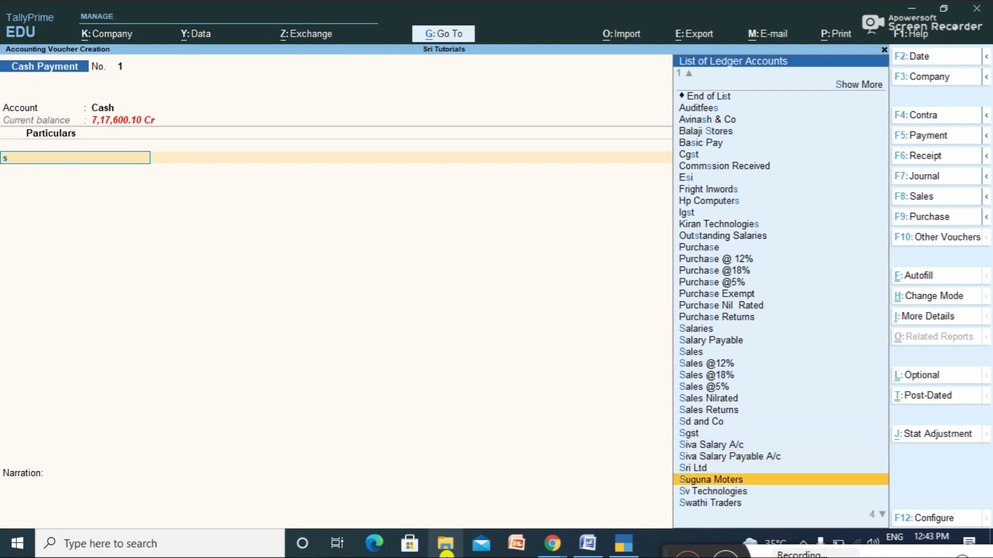
{"action": "key", "text": "Return"}
Enter 20,000 as the amount paid to Suguna Moters, leave the narration blank and accept the voucher.
{"action": "type", "text": "20000"}
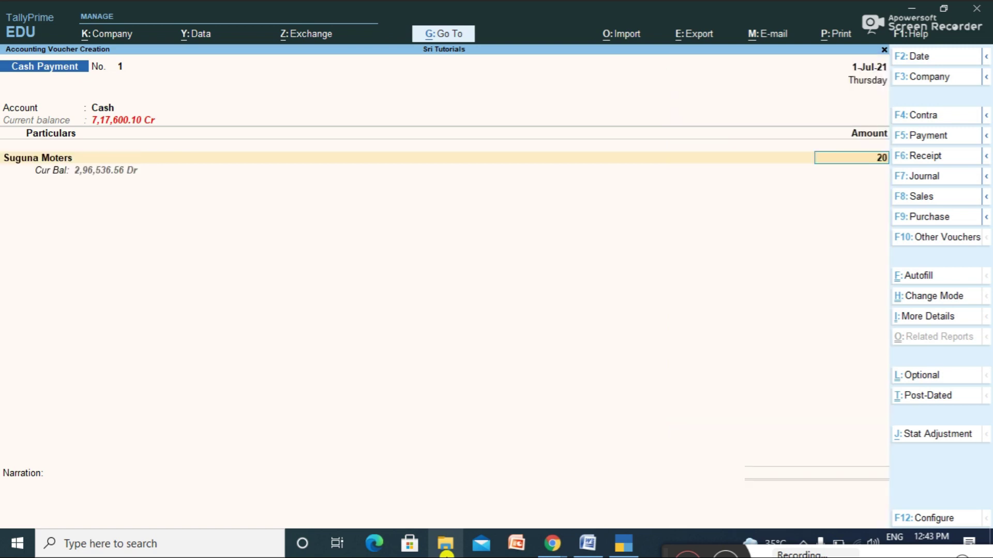
{"action": "key", "text": "Return"}
{"action": "key", "text": "Return"}
{"action": "key", "text": "Return"}
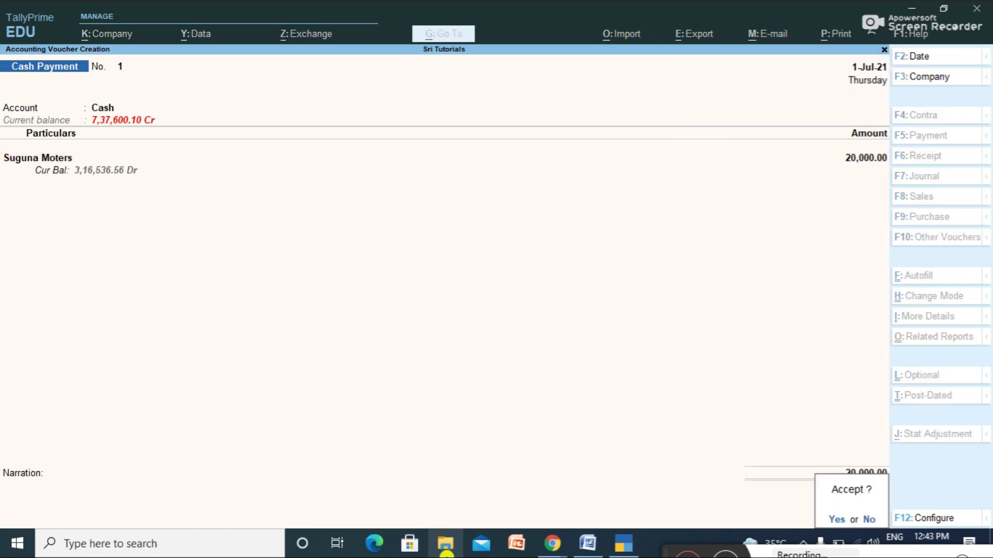
{"action": "key", "text": "Return"}
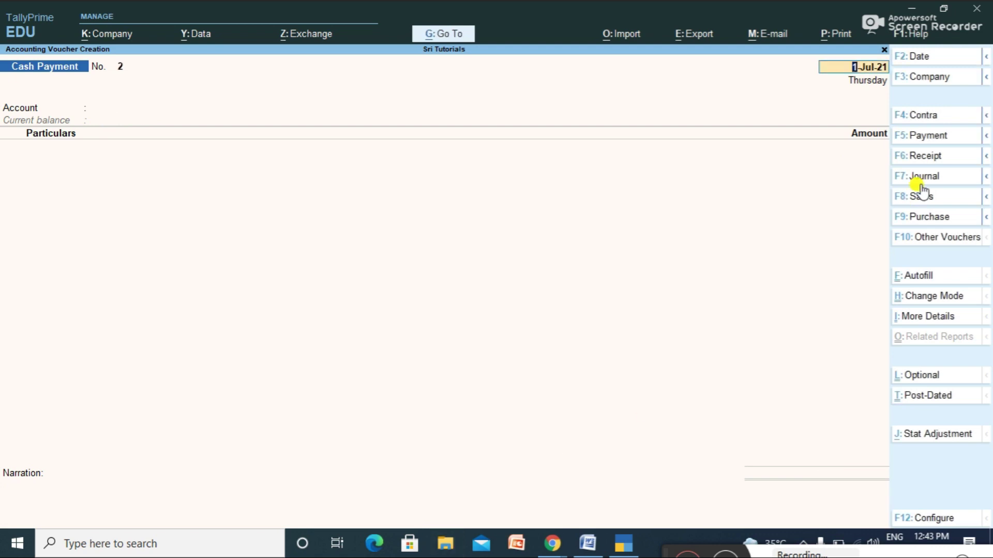
Start a Bank Payment voucher with Hdfc Bank as the account.
{"action": "left_click", "coordinate": [923, 135]}
{"action": "key", "text": "Up"}
{"action": "key", "text": "Return"}
{"action": "type", "text": "h"}
{"action": "key", "text": "Return"}
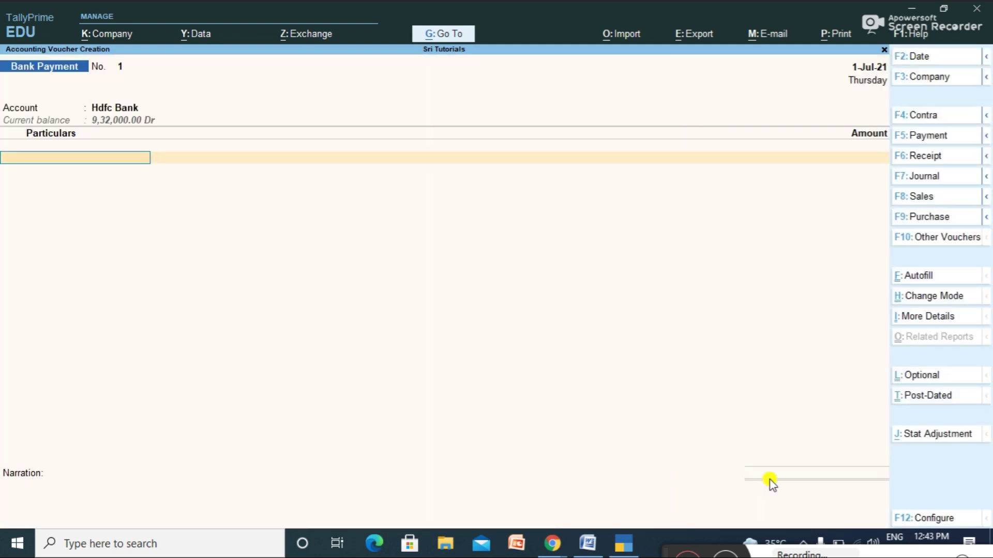
Enter a payment of 2000 to Tata Moters in the Bank Payment voucher and save it without a narration.
{"action": "type", "text": "A"}
{"action": "key", "text": "BackSpace"}
{"action": "type", "text": "Ta"}
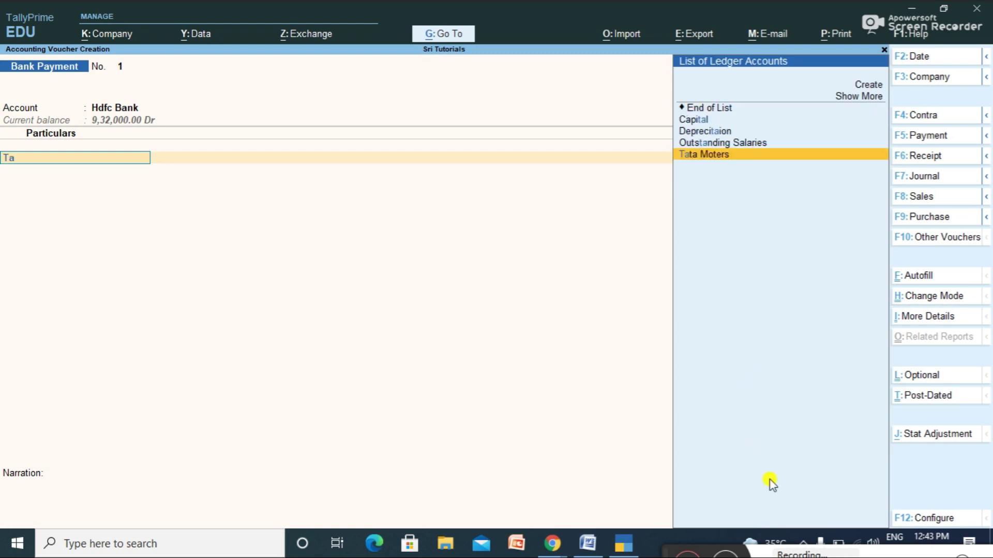
{"action": "key", "text": "Return"}
{"action": "type", "text": "2000"}
{"action": "key", "text": "Return"}
{"action": "key", "text": "Return"}
{"action": "key", "text": "Return"}
{"action": "key", "text": "Return"}
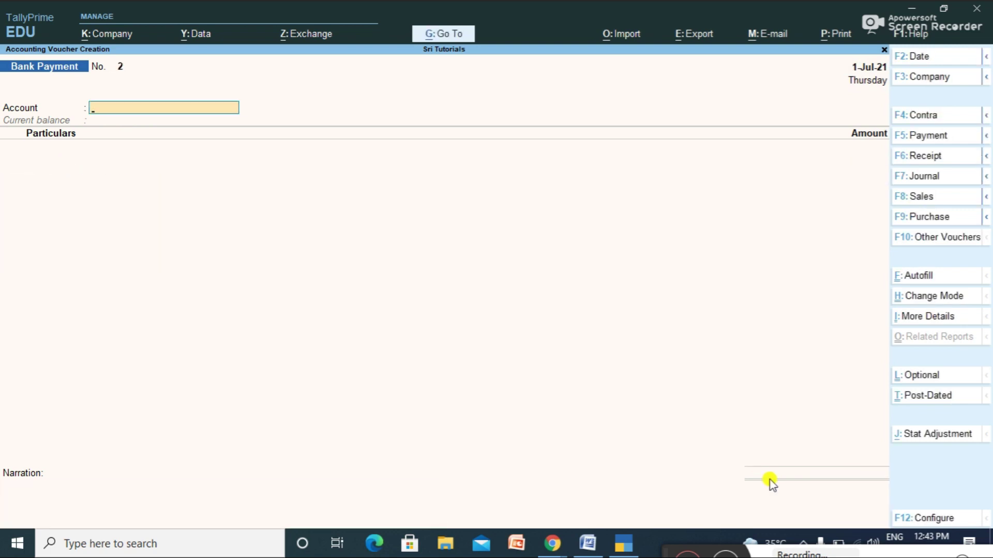
Start a Cash Receipts voucher with Cash as the account.
{"action": "left_click", "coordinate": [953, 158]}
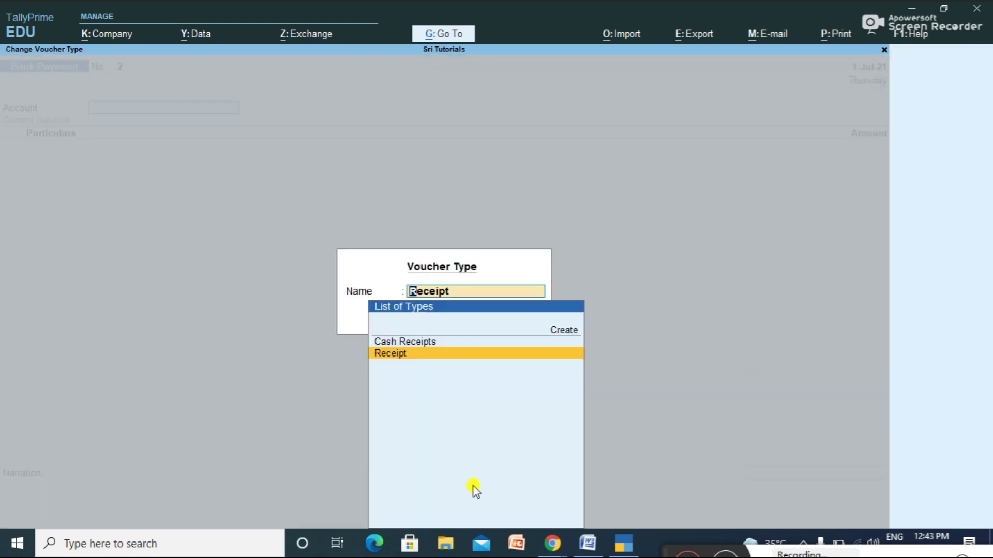
{"action": "key", "text": "Up"}
{"action": "key", "text": "Return"}
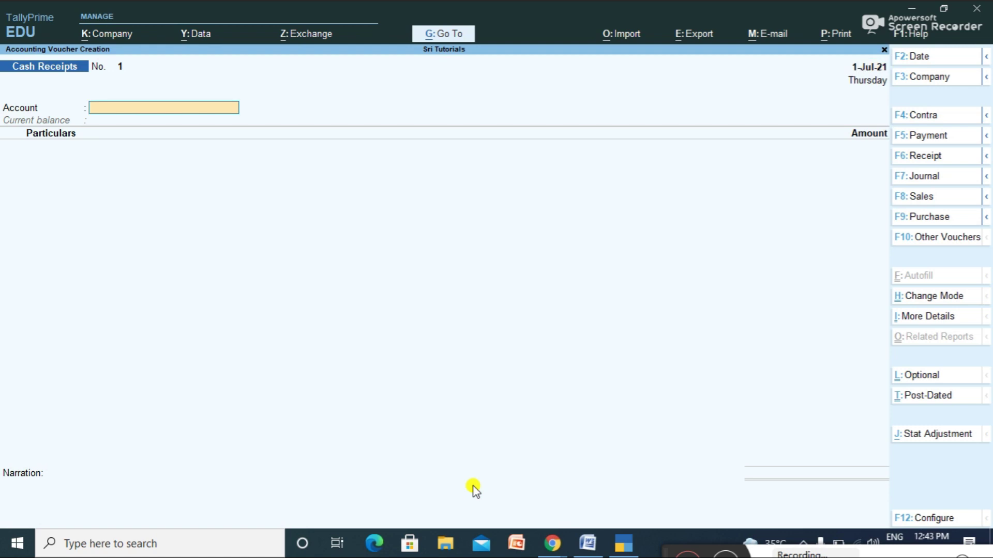
{"action": "type", "text": "Cash"}
{"action": "key", "text": "Return"}
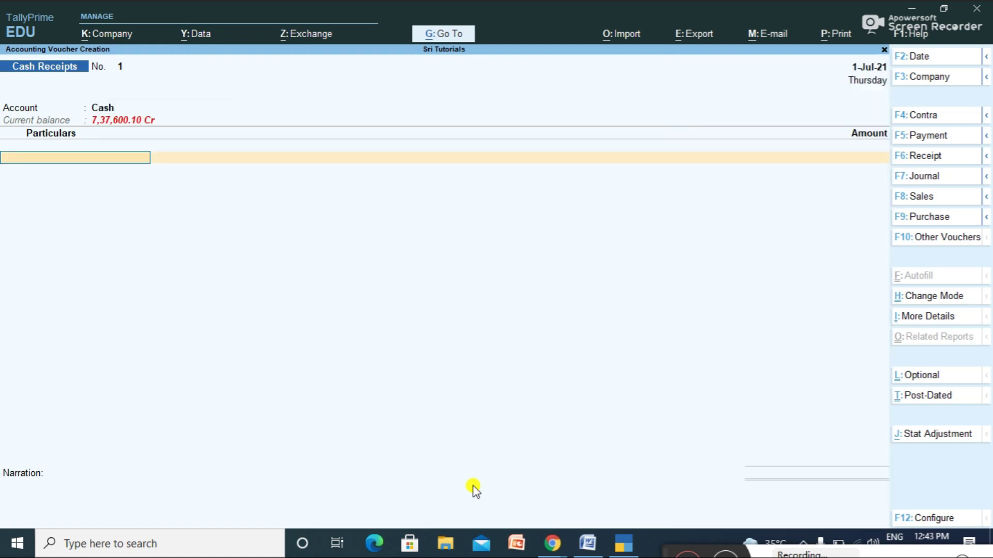
Record 5,000 from Commssion Received, allocated to Accounts Dep, save the Cash Receipts voucher and leave voucher creation.
{"action": "type", "text": "Com"}
{"action": "key", "text": "Return"}
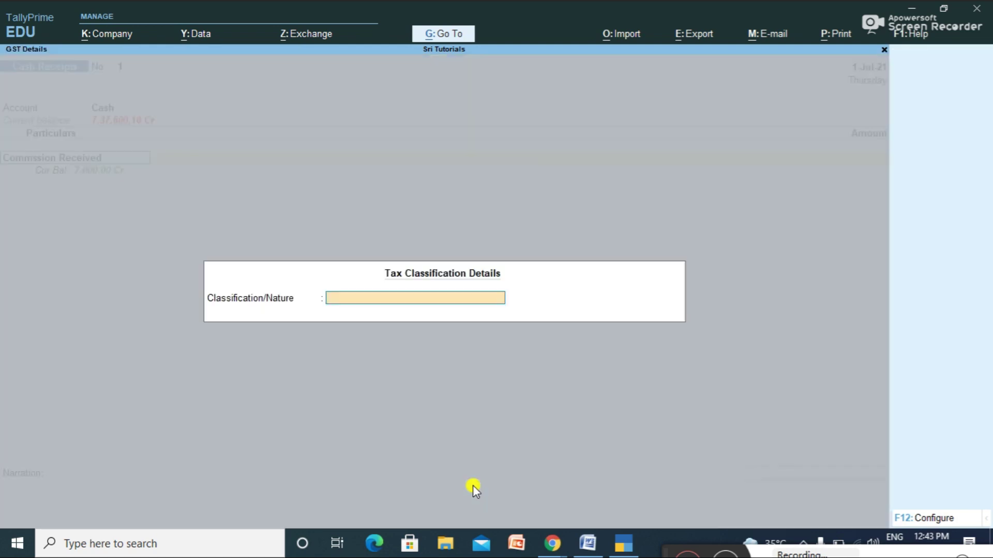
{"action": "key", "text": "Return"}
{"action": "type", "text": "5000"}
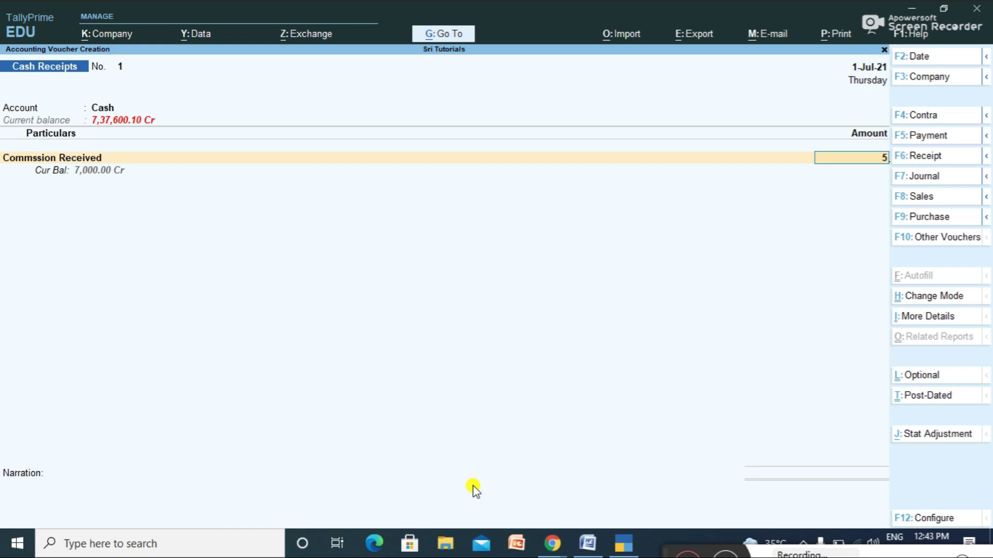
{"action": "key", "text": "Return"}
{"action": "key", "text": "Return"}
{"action": "key", "text": "Return"}
{"action": "key", "text": "Return"}
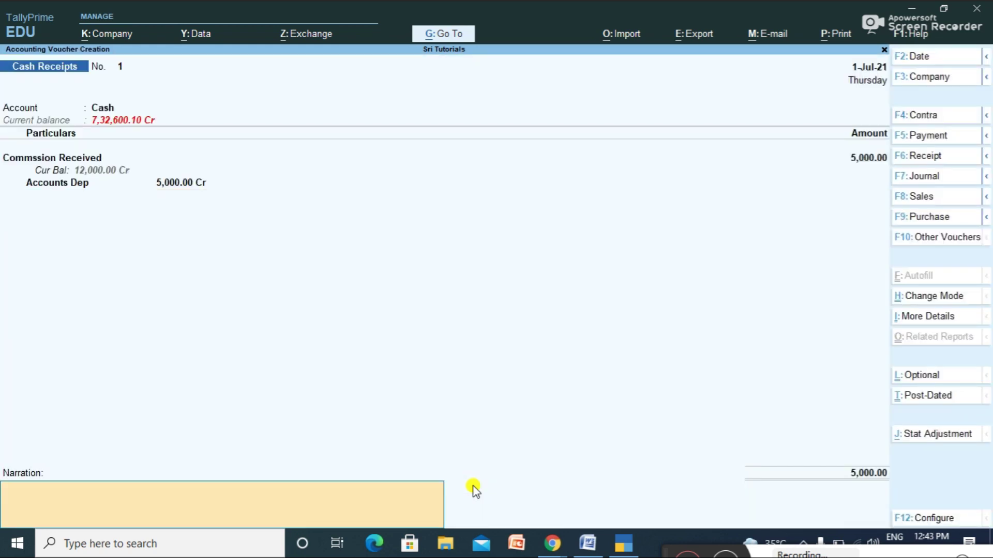
{"action": "key", "text": "Return"}
{"action": "key", "text": "Return"}
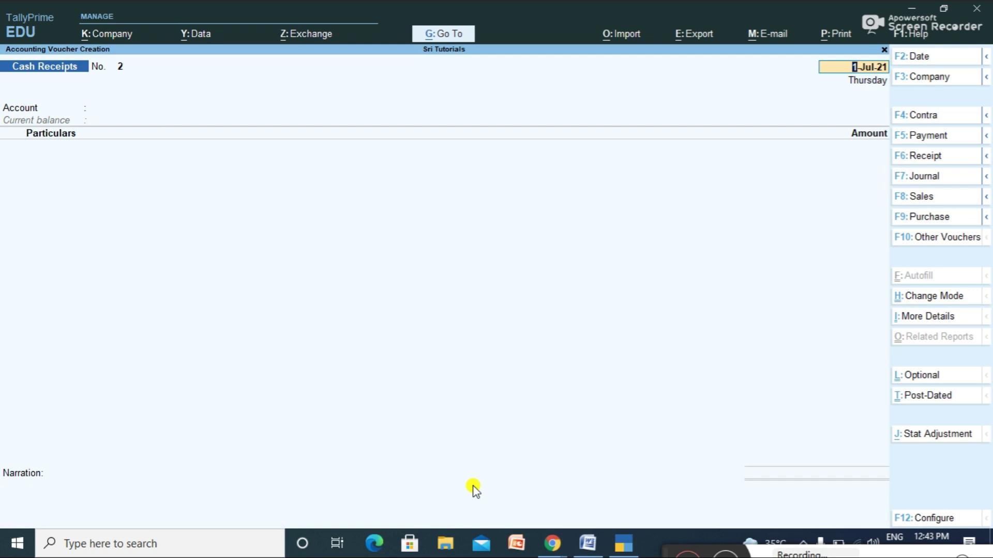
{"action": "key", "text": "Escape"}
{"action": "key", "text": "Return"}
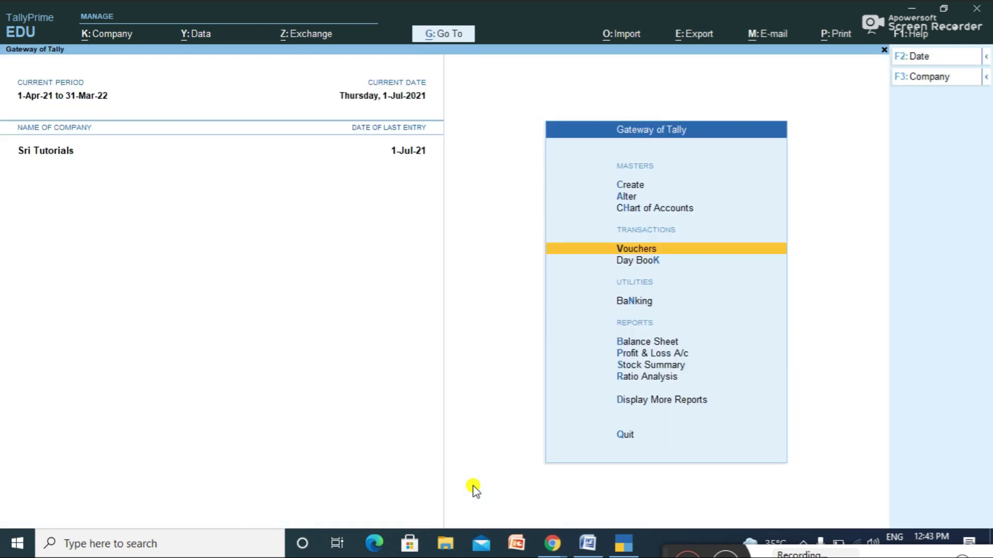
Open the Account Books reports from the additional reports list.
{"action": "key", "text": "Down"}
{"action": "key", "text": "Down"}
{"action": "key", "text": "Down"}
{"action": "key", "text": "Down"}
{"action": "key", "text": "Down"}
{"action": "key", "text": "Down"}
{"action": "key", "text": "Down"}
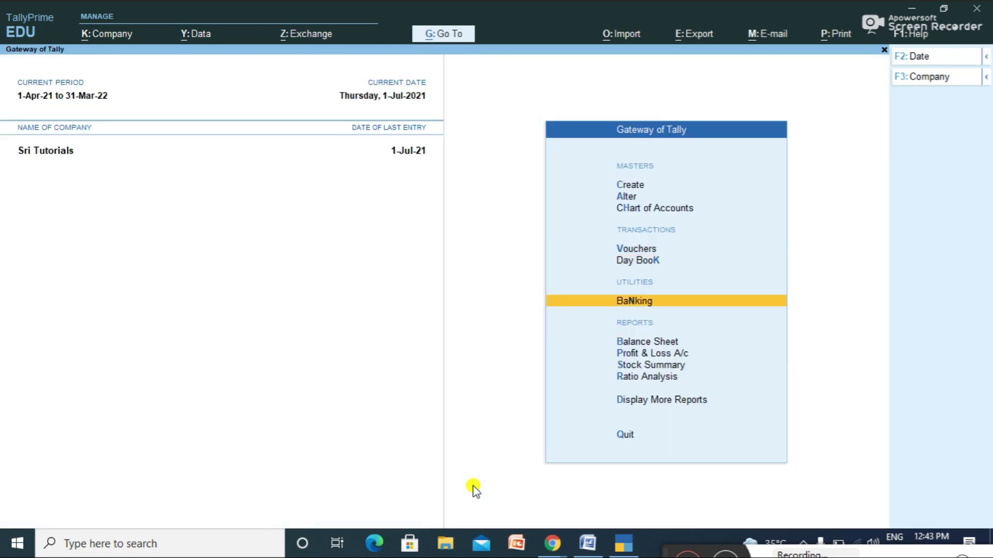
{"action": "key", "text": "Return"}
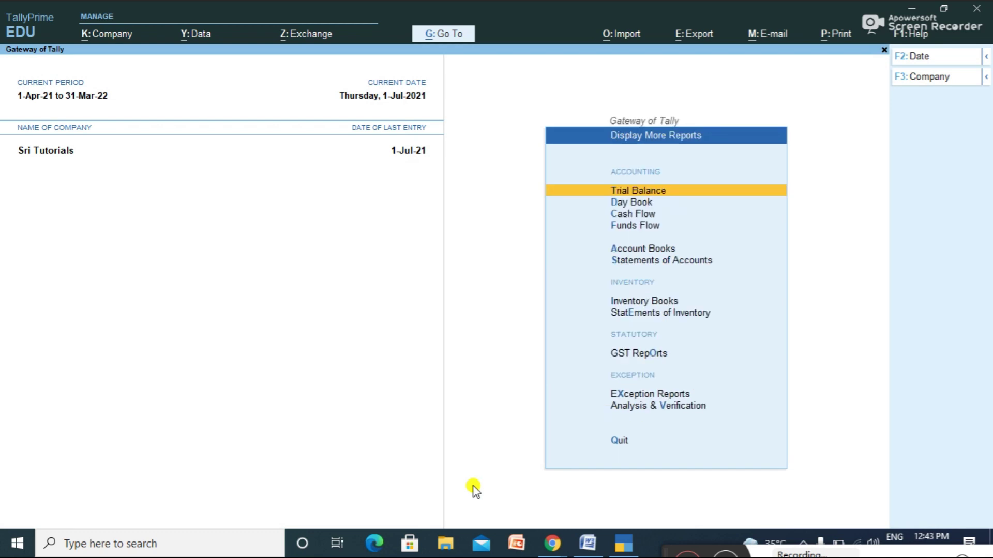
{"action": "key", "text": "Down"}
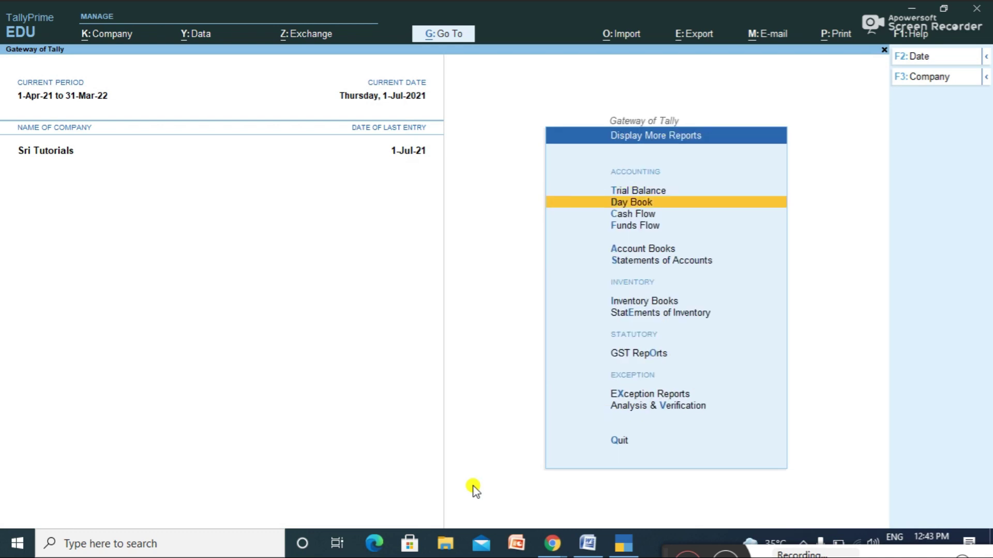
{"action": "key", "text": "Down"}
{"action": "key", "text": "Down"}
{"action": "key", "text": "Down"}
{"action": "key", "text": "Return"}
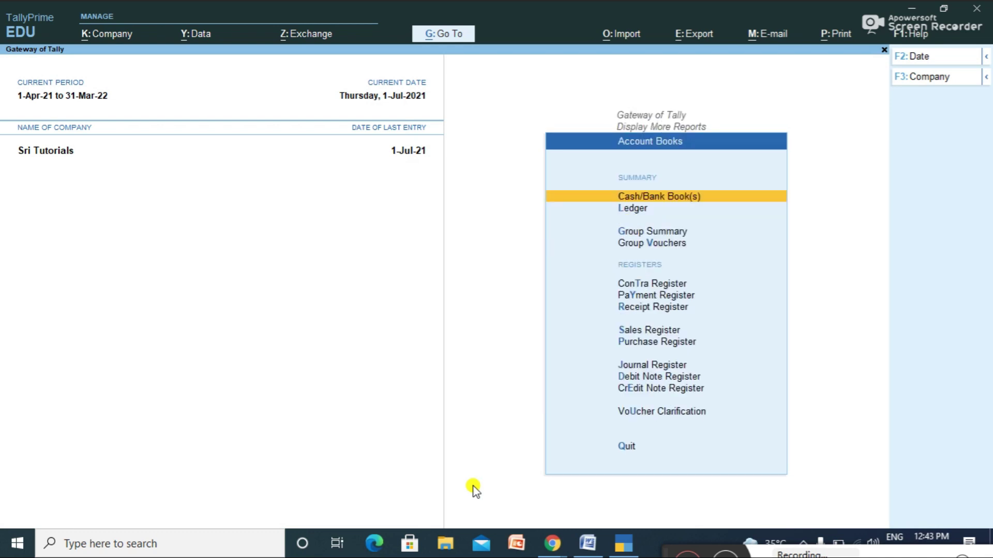
Open the Cash ledger from the Cash/Bank Books and review its July vouchers.
{"action": "key", "text": "Return"}
{"action": "key", "text": "Down"}
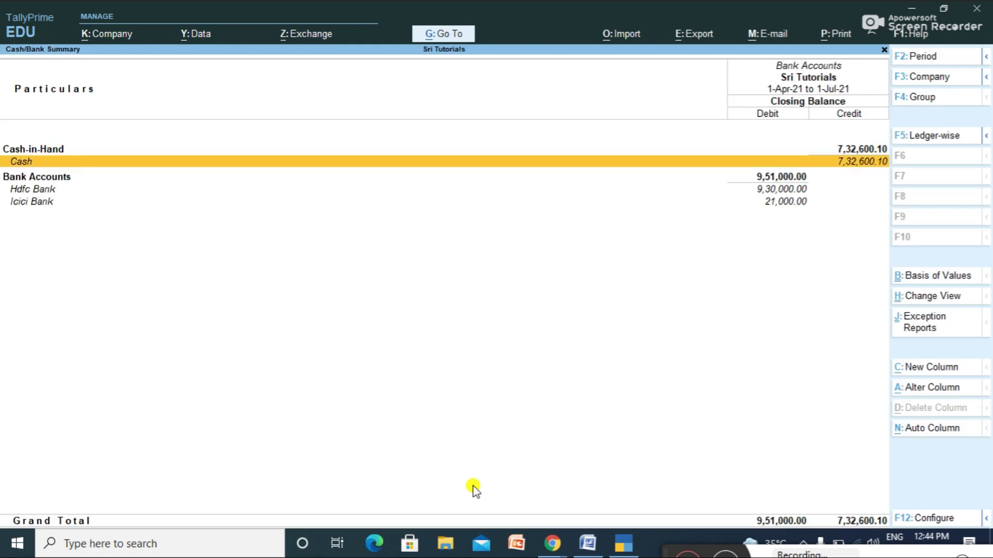
{"action": "key", "text": "Return"}
{"action": "key", "text": "Return"}
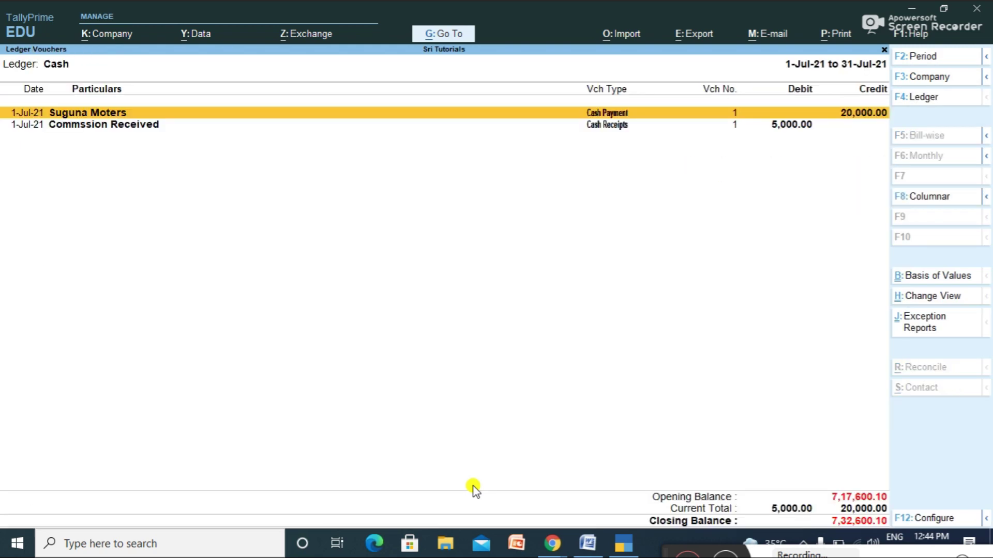
{"action": "key", "text": "Down"}
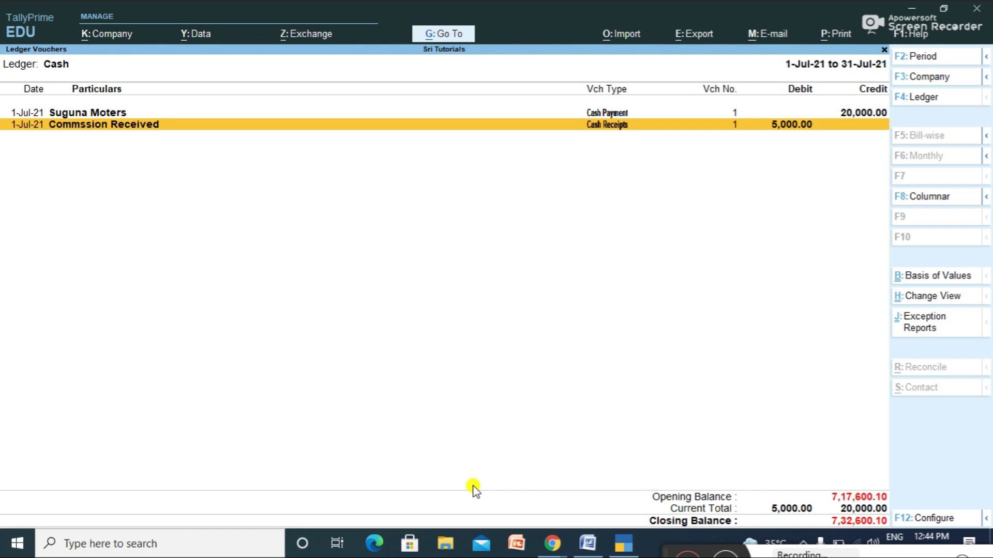
{"action": "key", "text": "Up"}
Review the Cash ledger's June vouchers, then close the reports back to the Gateway of Tally.
{"action": "key", "text": "Escape"}
{"action": "key", "text": "Up"}
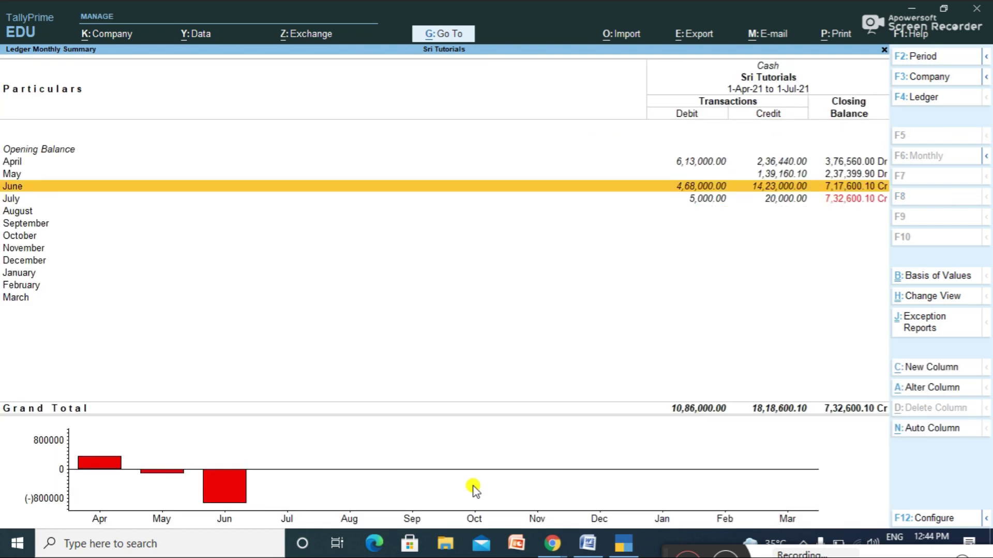
{"action": "key", "text": "Return"}
{"action": "key", "text": "Down"}
{"action": "key", "text": "Down"}
{"action": "key", "text": "Down"}
{"action": "key", "text": "Down"}
{"action": "key", "text": "Down"}
{"action": "key", "text": "Down"}
{"action": "key", "text": "Down"}
{"action": "key", "text": "Down"}
{"action": "key", "text": "Down"}
{"action": "key", "text": "Down"}
{"action": "key", "text": "Down"}
{"action": "key", "text": "Down"}
{"action": "key", "text": "Escape"}
{"action": "key", "text": "Escape"}
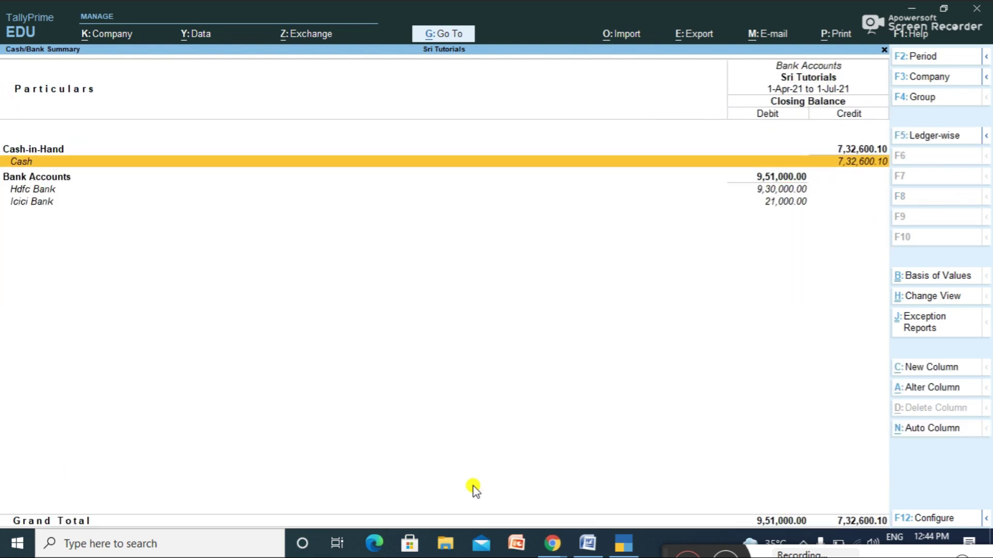
{"action": "key", "text": "Escape"}
{"action": "key", "text": "Escape"}
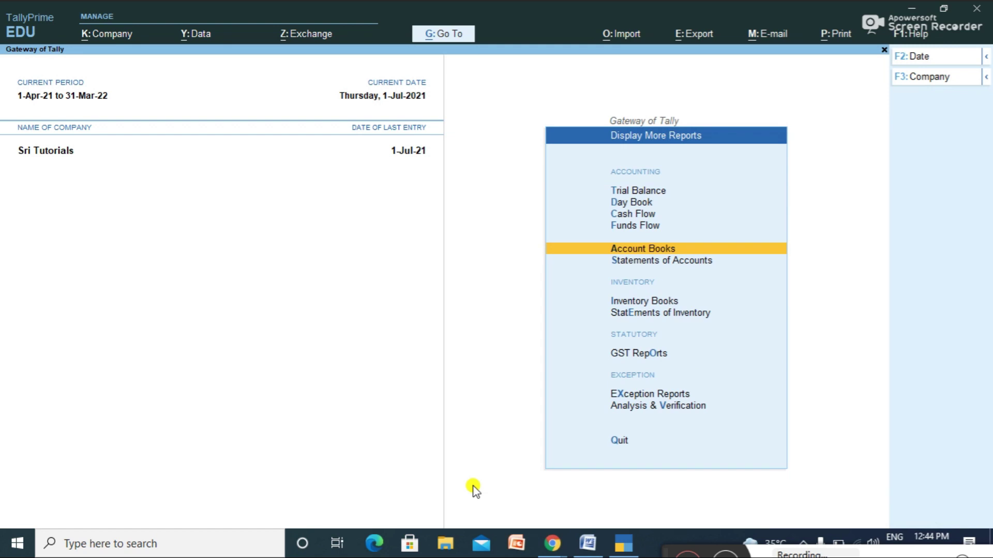
{"action": "key", "text": "Escape"}
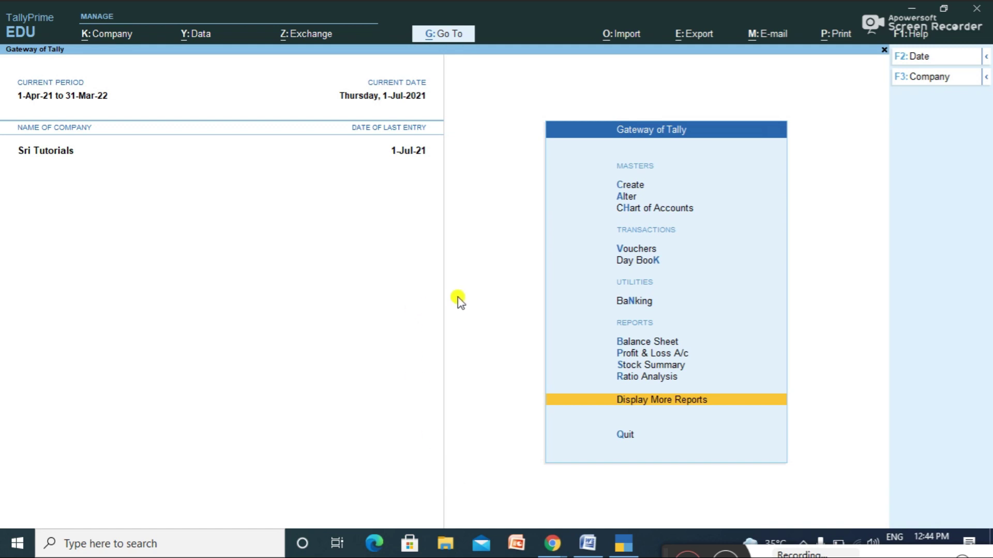
Open the Sales @5% voucher type for alteration.
{"action": "left_click", "coordinate": [626, 195]}
{"action": "key", "text": "Down"}
{"action": "key", "text": "Down"}
{"action": "key", "text": "Down"}
{"action": "key", "text": "Down"}
{"action": "key", "text": "Down"}
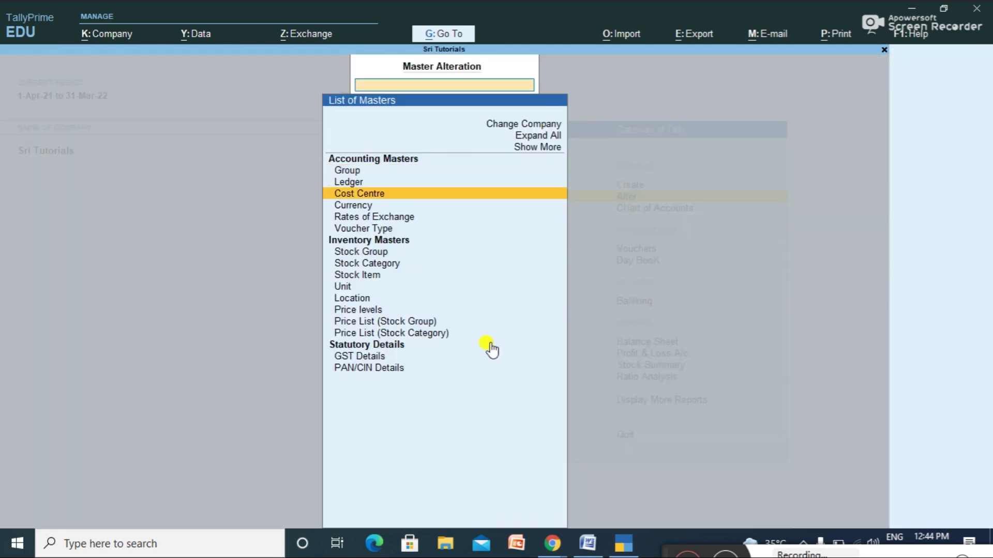
{"action": "key", "text": "Return"}
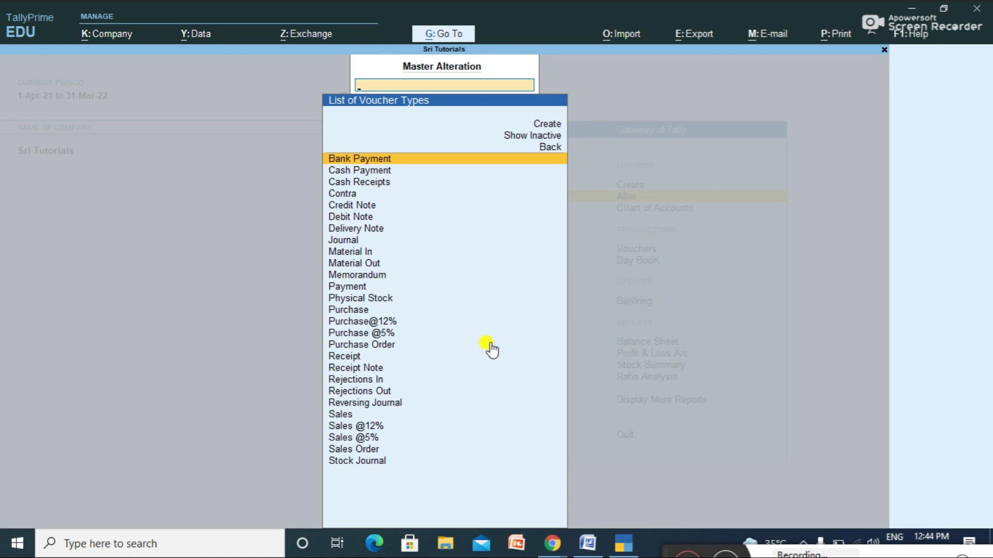
{"action": "type", "text": "Sa"}
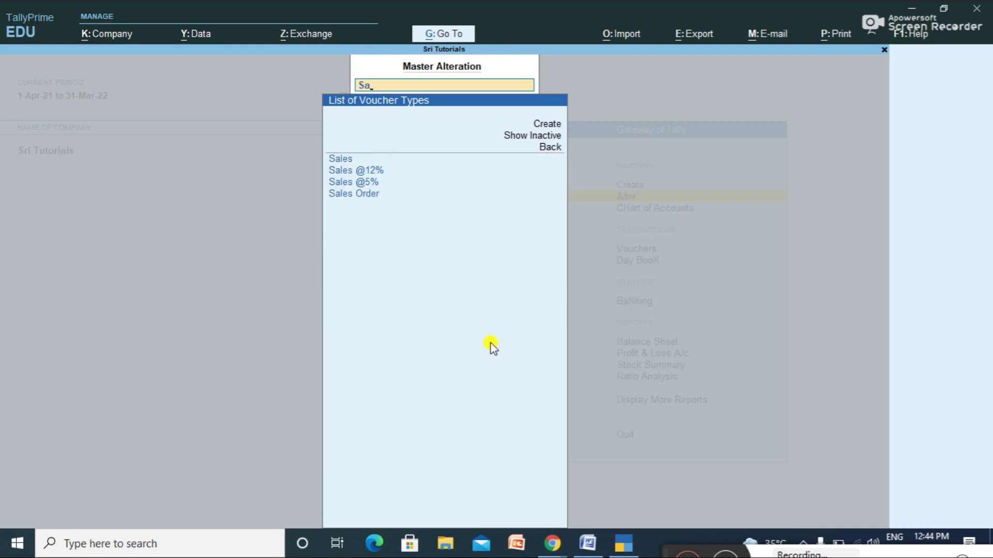
{"action": "key", "text": "Down"}
{"action": "key", "text": "Down"}
{"action": "key", "text": "Return"}
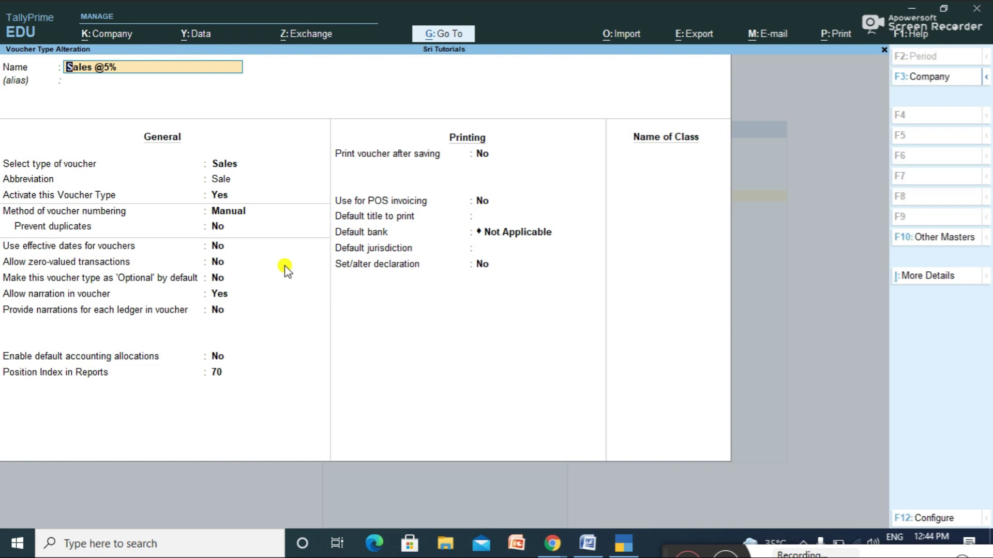
Clear the name of the Sales @5% voucher type and leave the alteration without saving.
{"action": "key", "text": "BackSpace"}
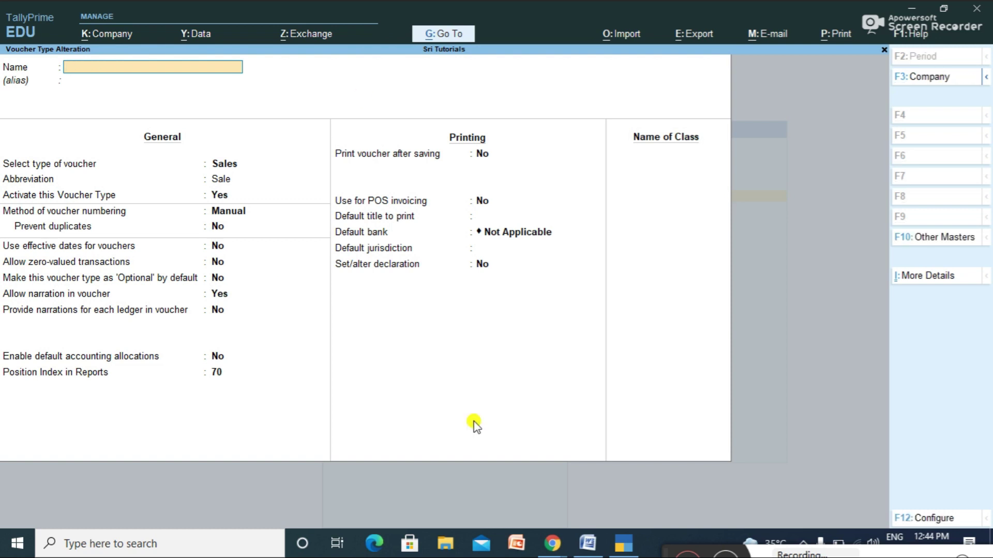
{"action": "key", "text": "Escape"}
{"action": "key", "text": "Escape"}
{"action": "key", "text": "Escape"}
{"action": "key", "text": "Escape"}
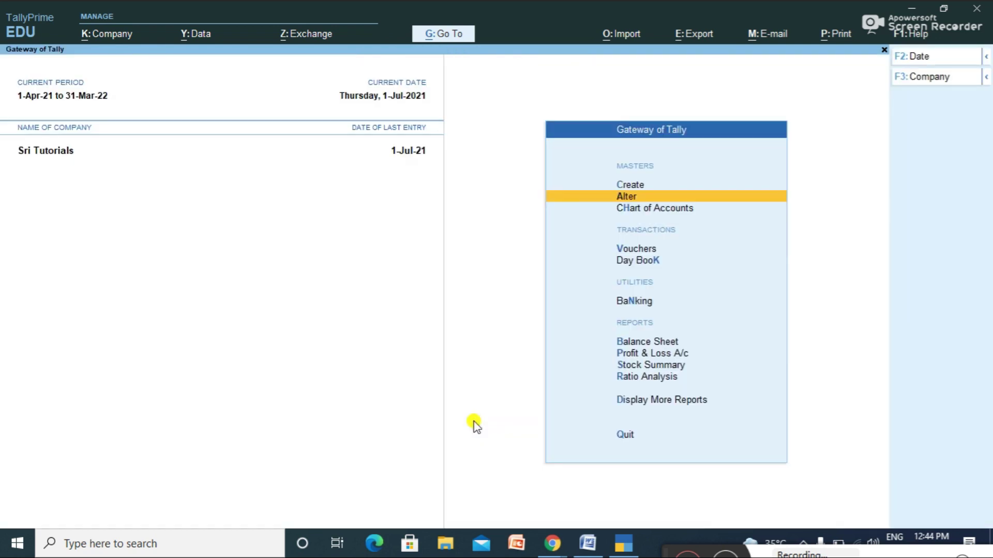
Switch to the Word document with the notes on creating new voucher types.
{"action": "key", "text": "Escape"}
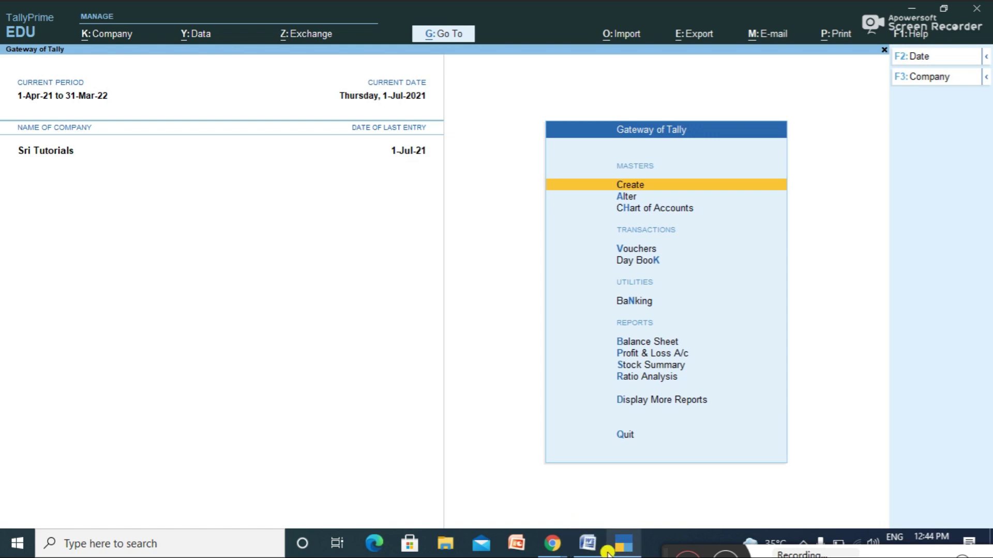
{"action": "left_click", "coordinate": [589, 544]}
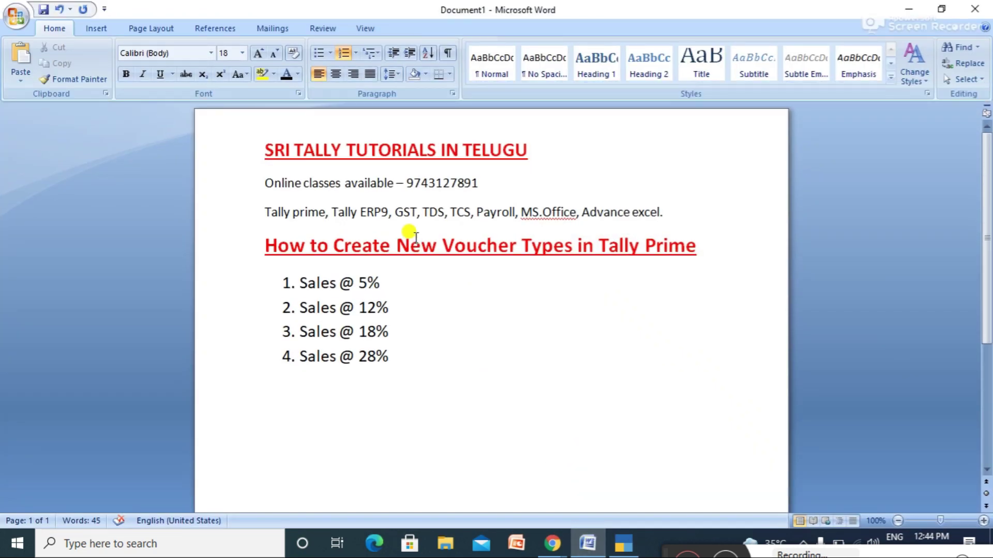